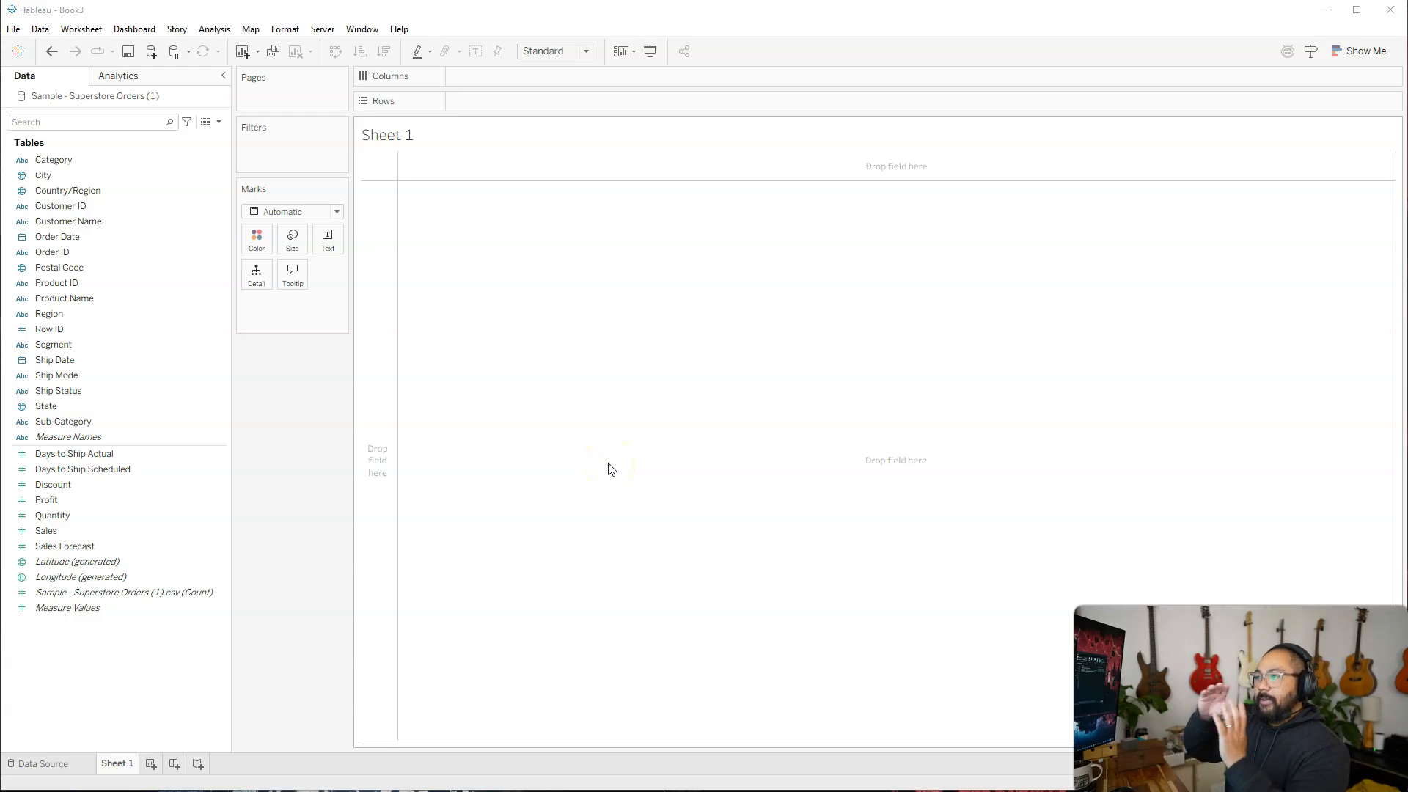
# Lay out the view with Category on columns and Ship Status on rows.
pyautogui.click(66, 161)
pyautogui.moveTo(66, 162); pyautogui.dragTo(503, 72)
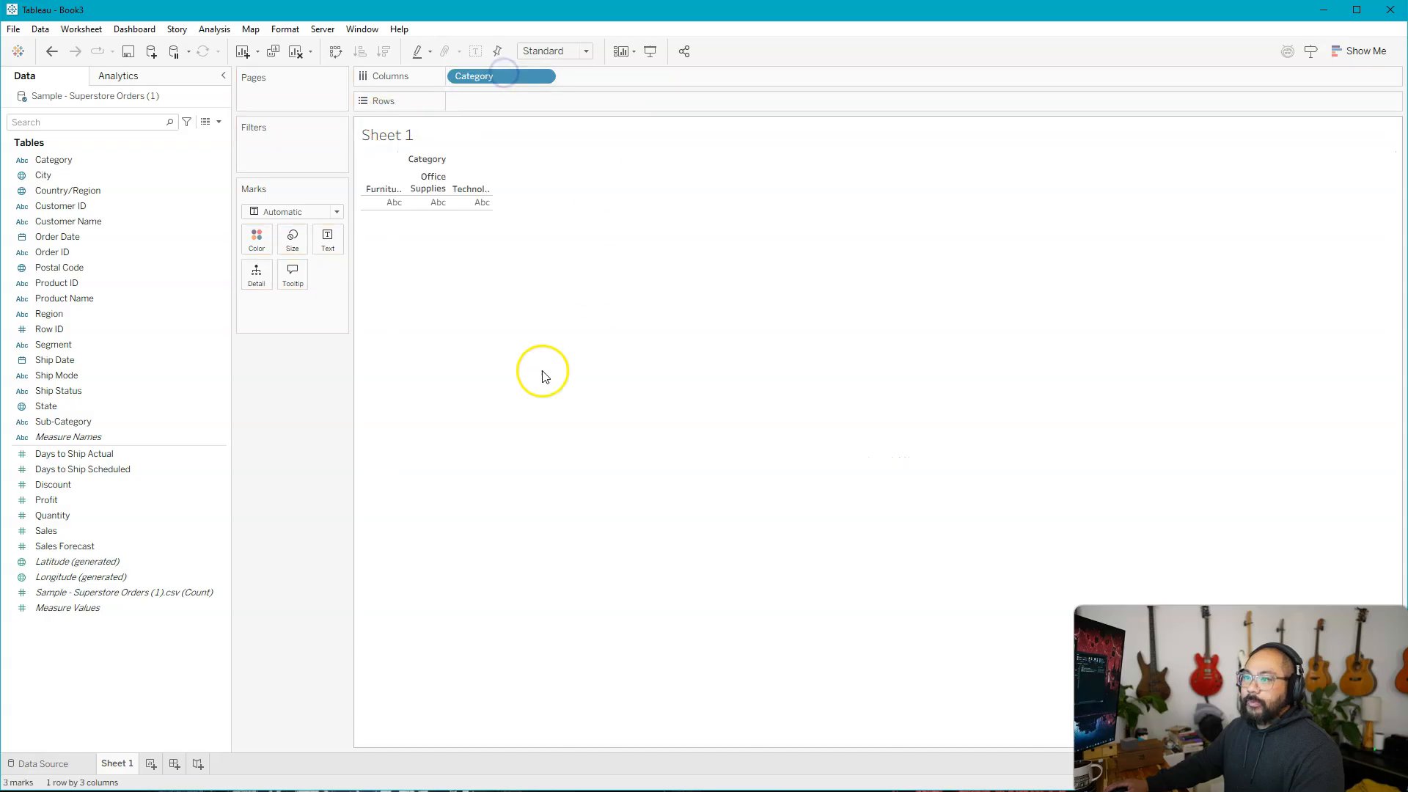
pyautogui.click(99, 392)
pyautogui.moveTo(63, 391); pyautogui.dragTo(493, 101)
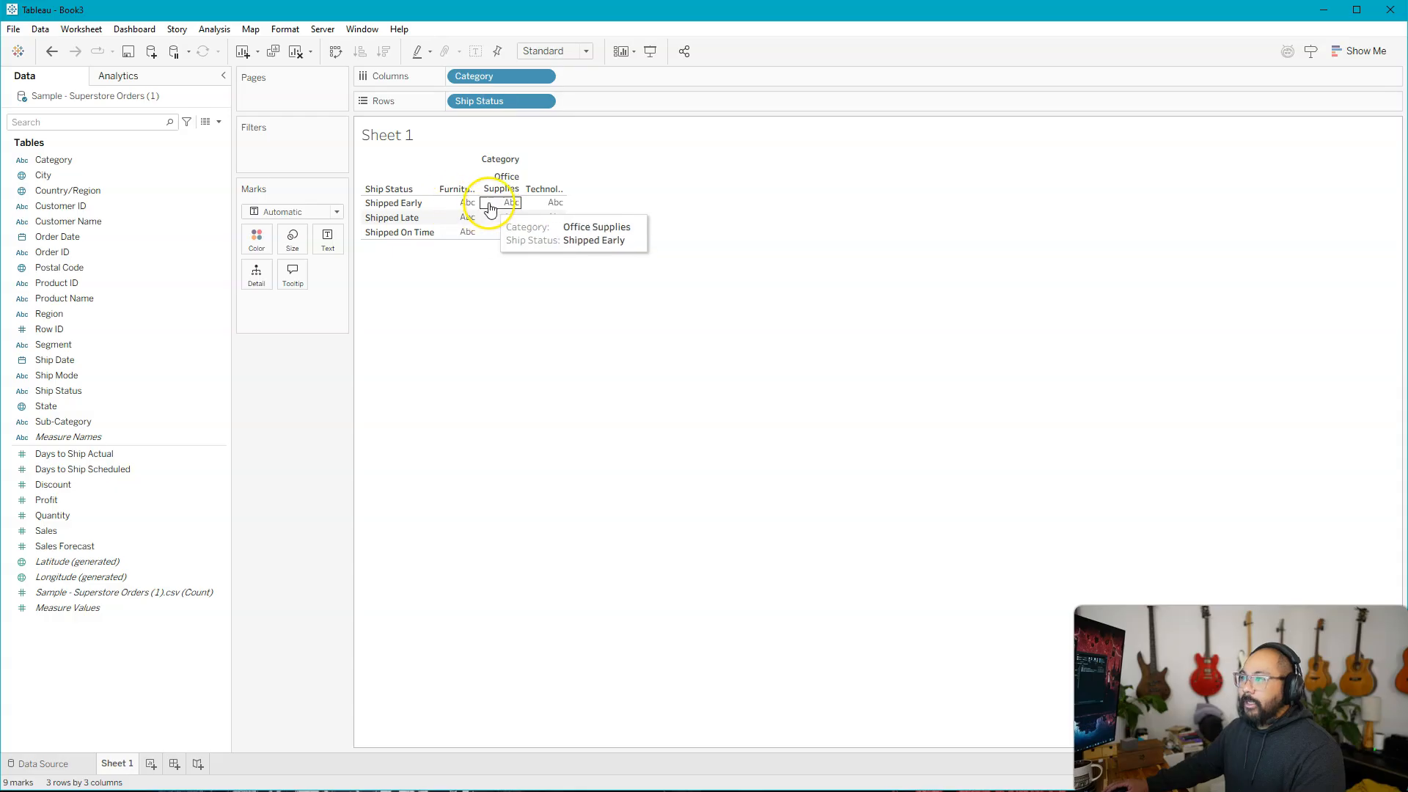
# Show the sum of Quantity as text in the table cells.
pyautogui.click(125, 313)
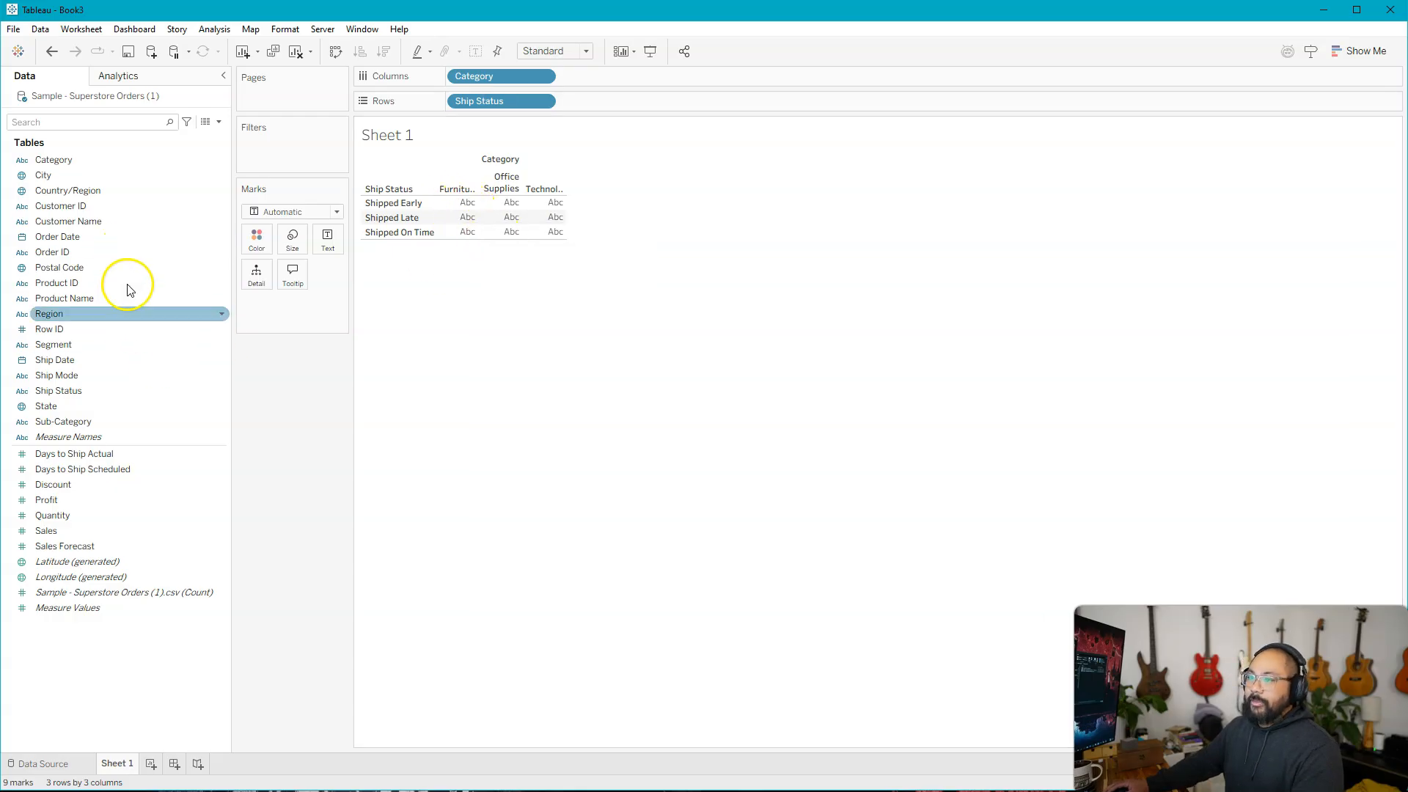
pyautogui.click(77, 531)
pyautogui.click(57, 516)
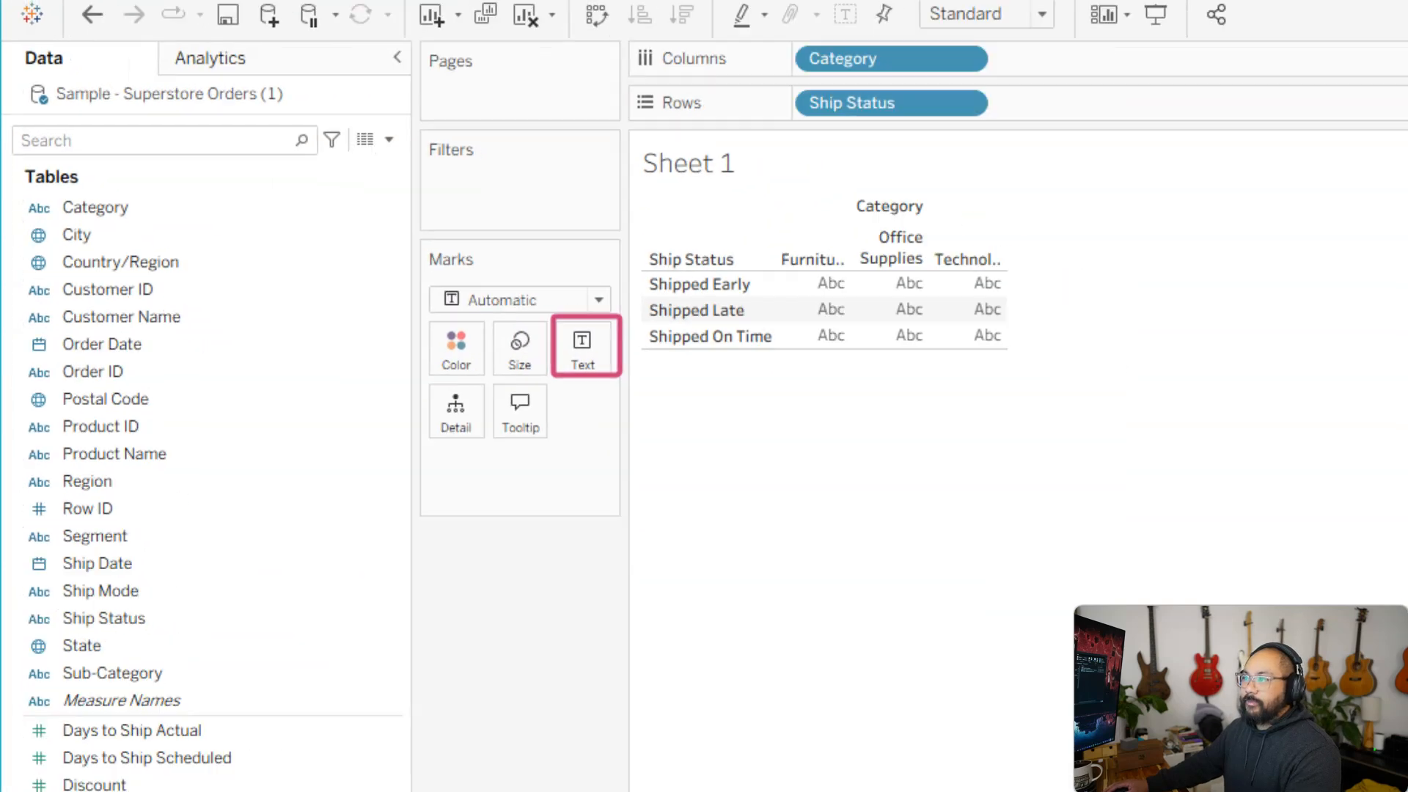
pyautogui.keyDown('ctrl'); pyautogui.click(147, 559); pyautogui.keyUp('ctrl')
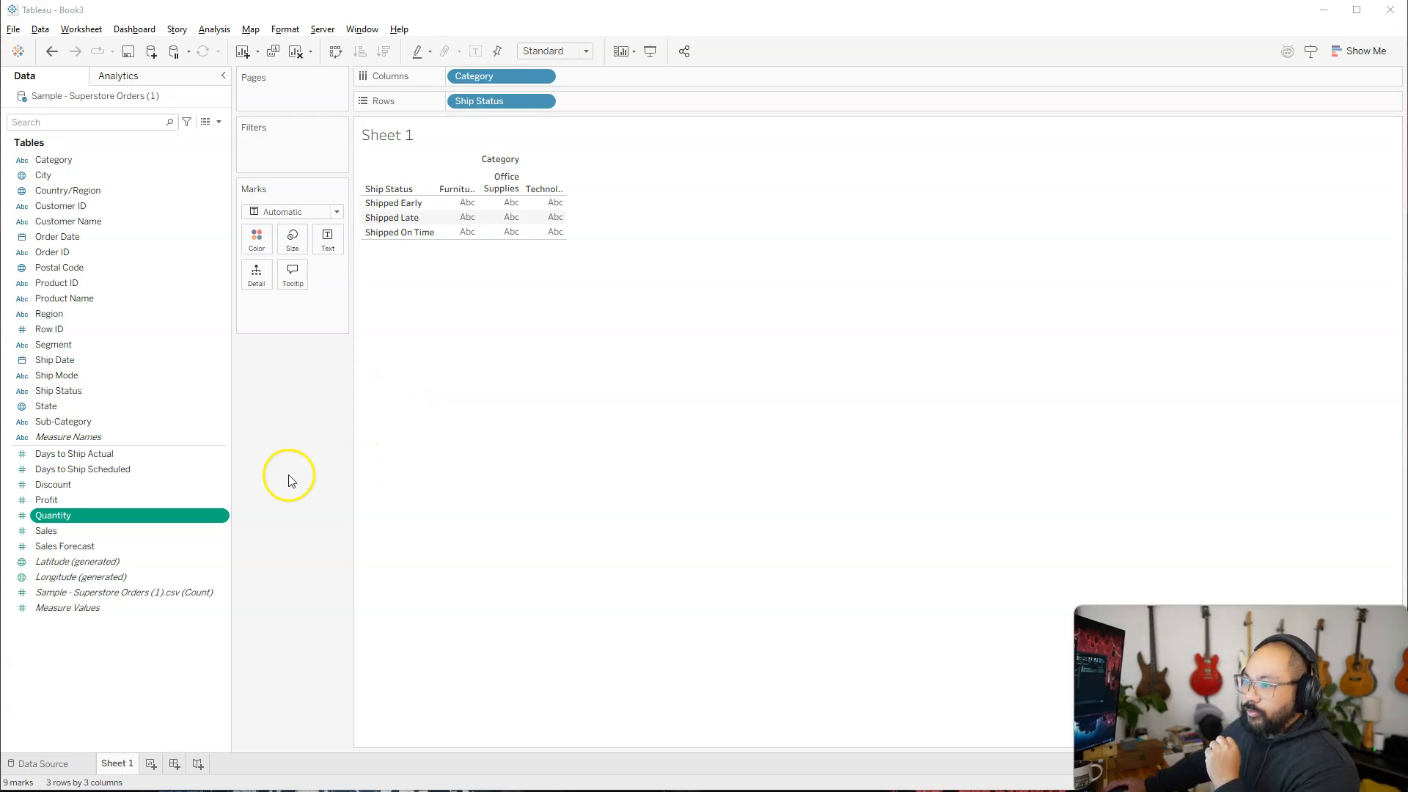
pyautogui.click(129, 511)
pyautogui.moveTo(95, 516); pyautogui.dragTo(333, 252)
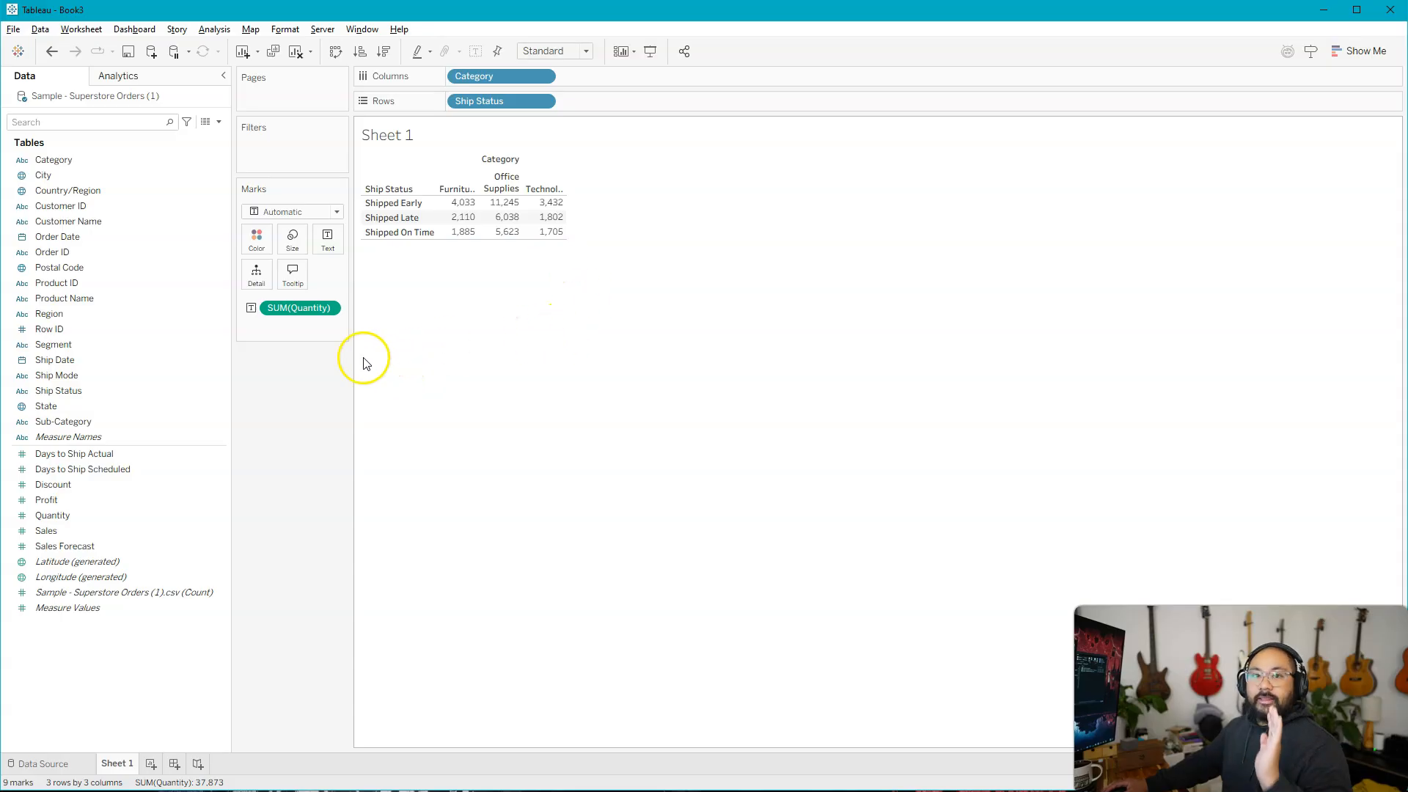
# Apply a Running Total quick table calculation to the Quantity text field.
pyautogui.rightClick(287, 314)
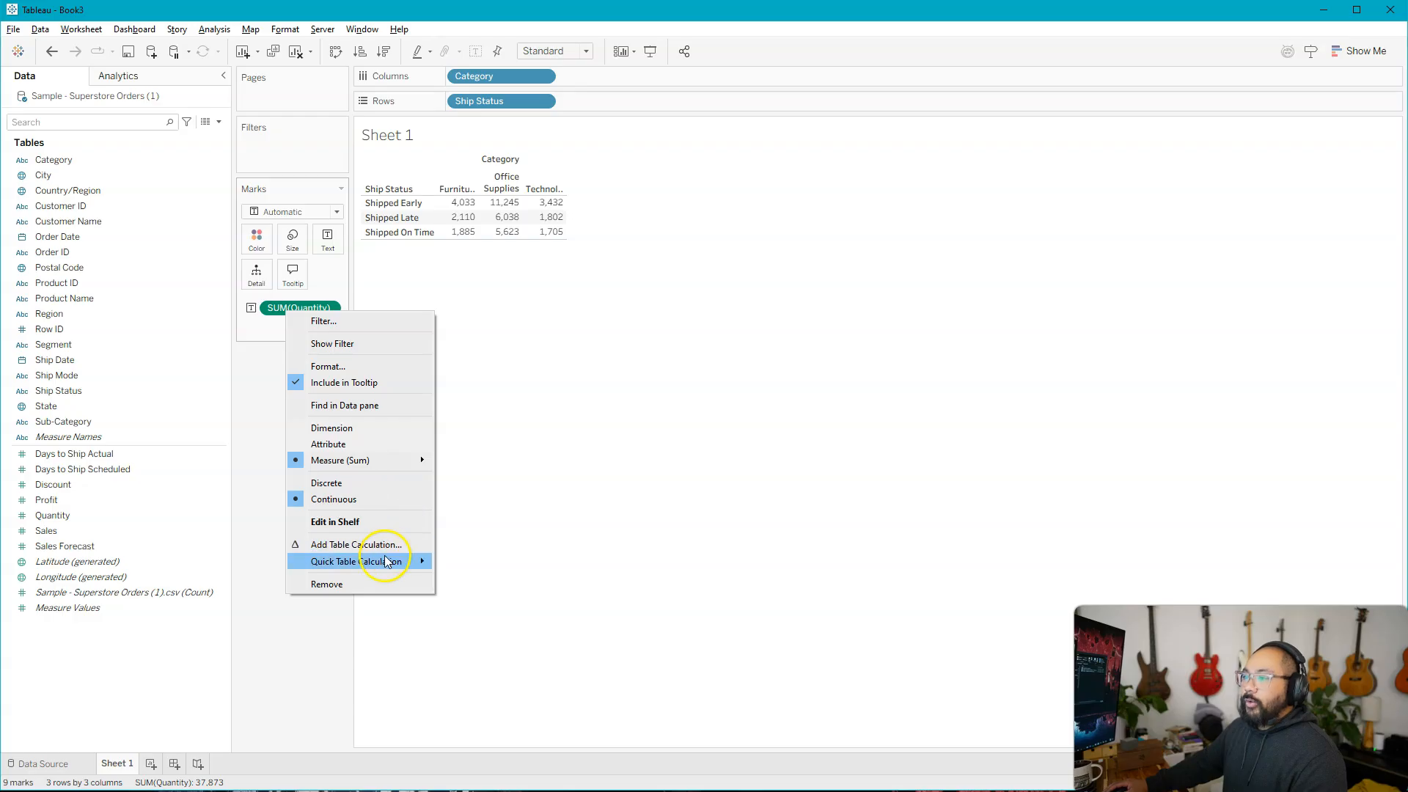
pyautogui.moveTo(384, 560)
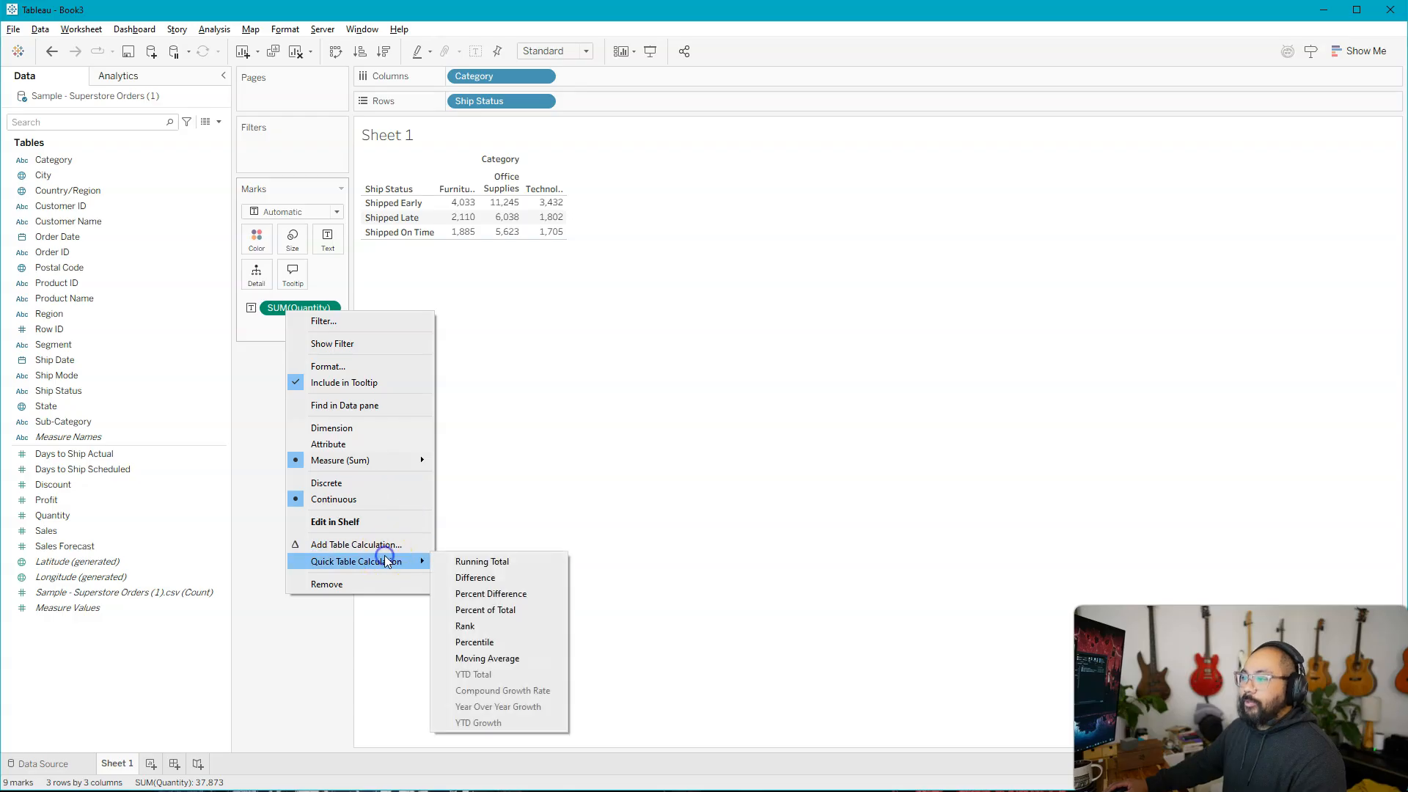
pyautogui.click(496, 564)
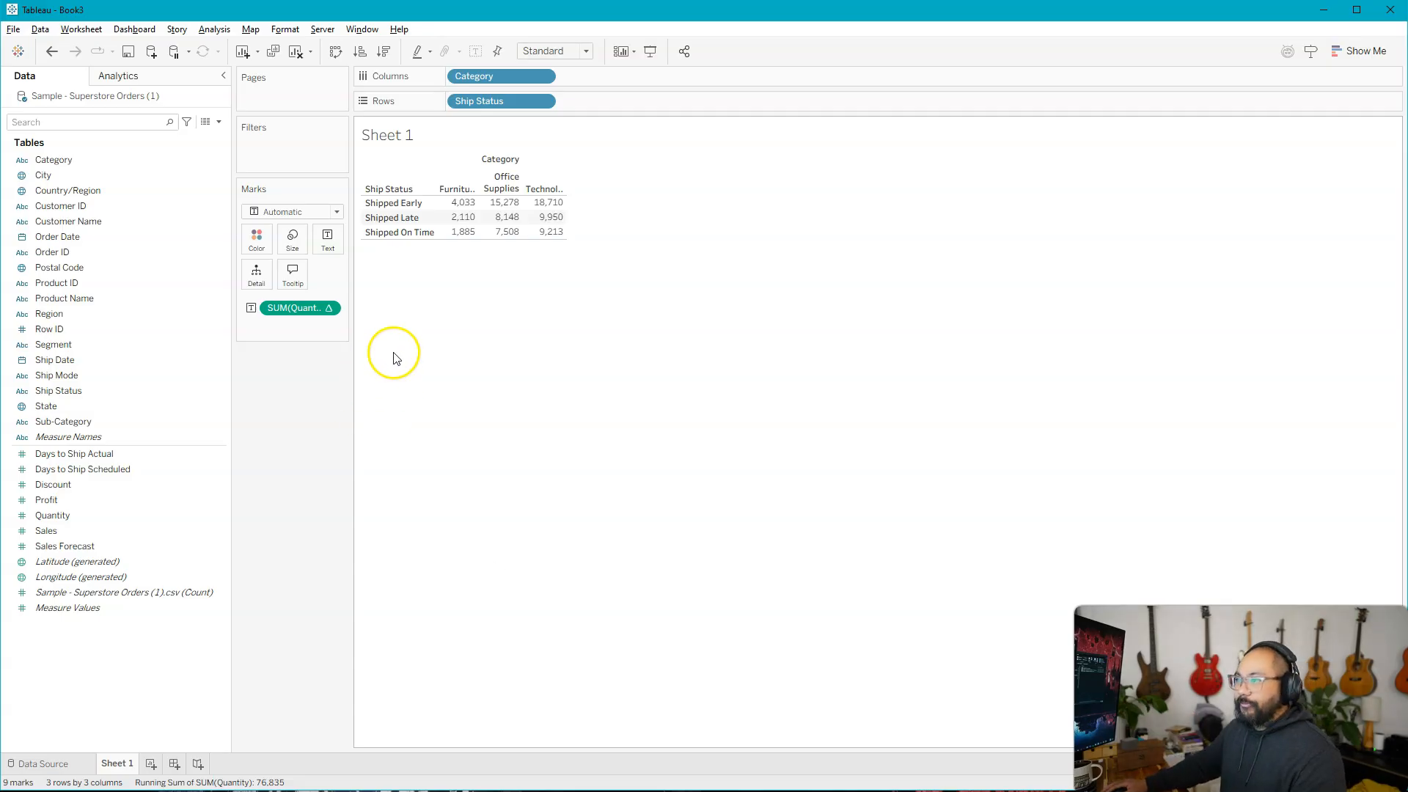
# Widen the Marks card slightly and add a second, plain Quantity measure to the cell text.
pyautogui.moveTo(350, 326); pyautogui.dragTo(377, 326)
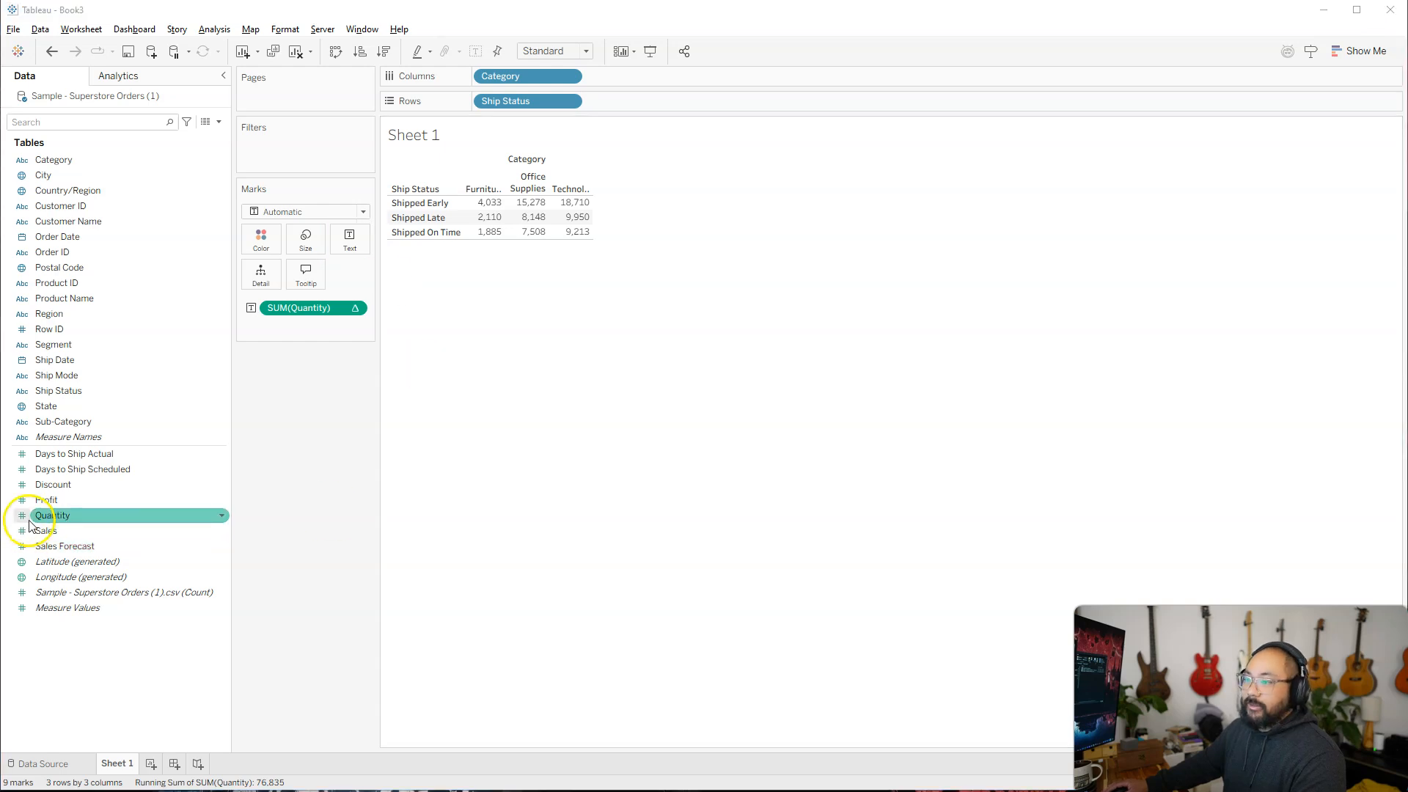
pyautogui.moveTo(53, 515); pyautogui.dragTo(349, 235)
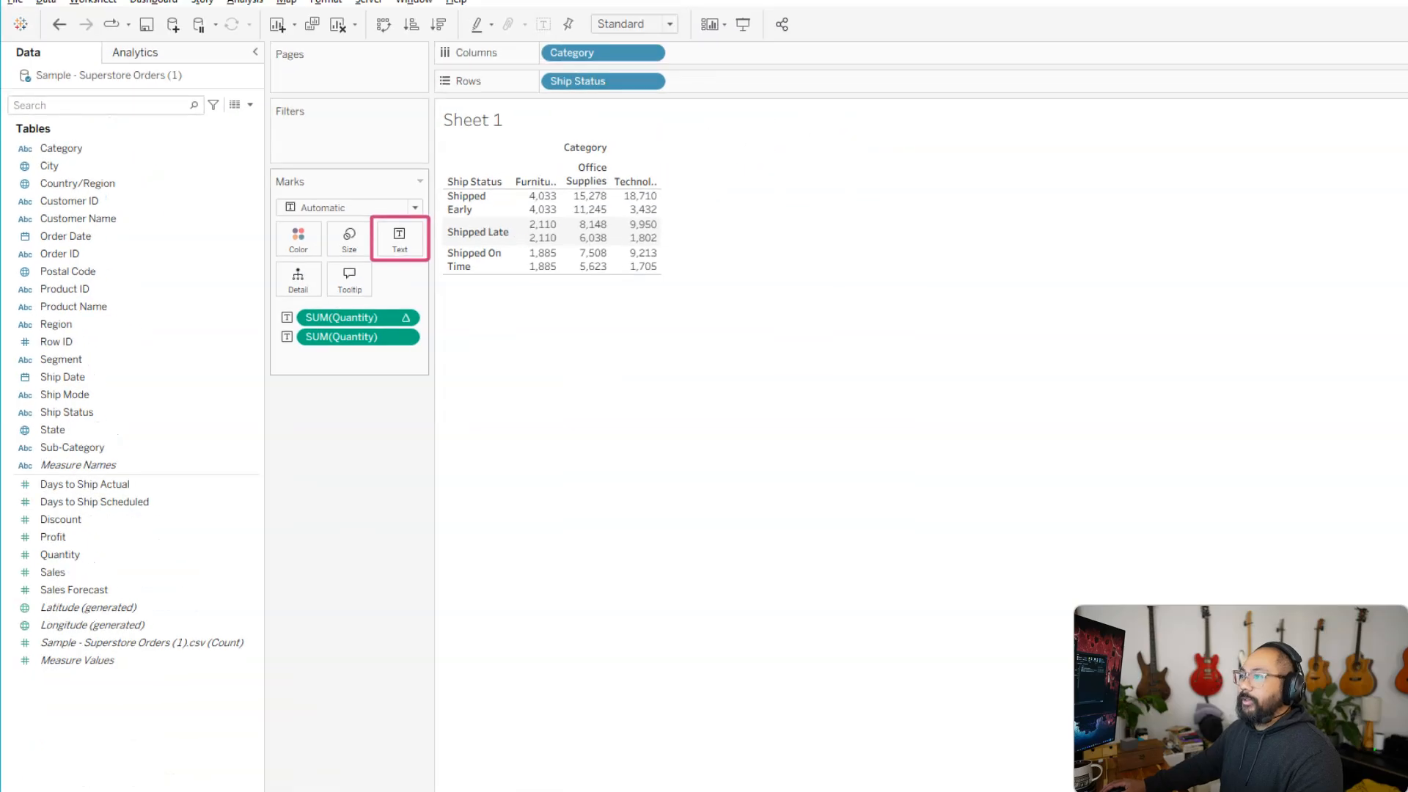
# Edit the cell label so SUM(Quantity) sits on its own line above the Running Sum, with both lines centered.
pyautogui.click(349, 240)
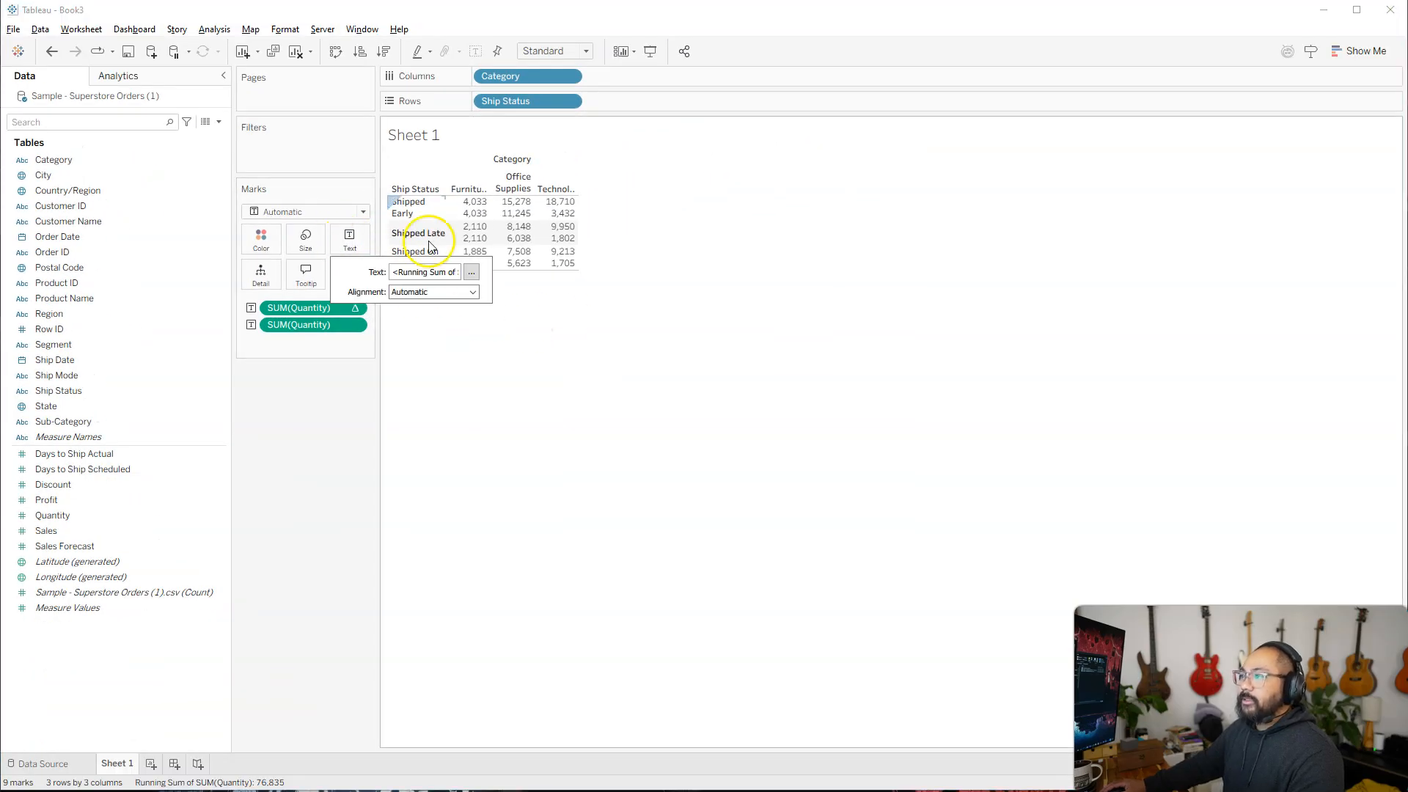
pyautogui.click(474, 275)
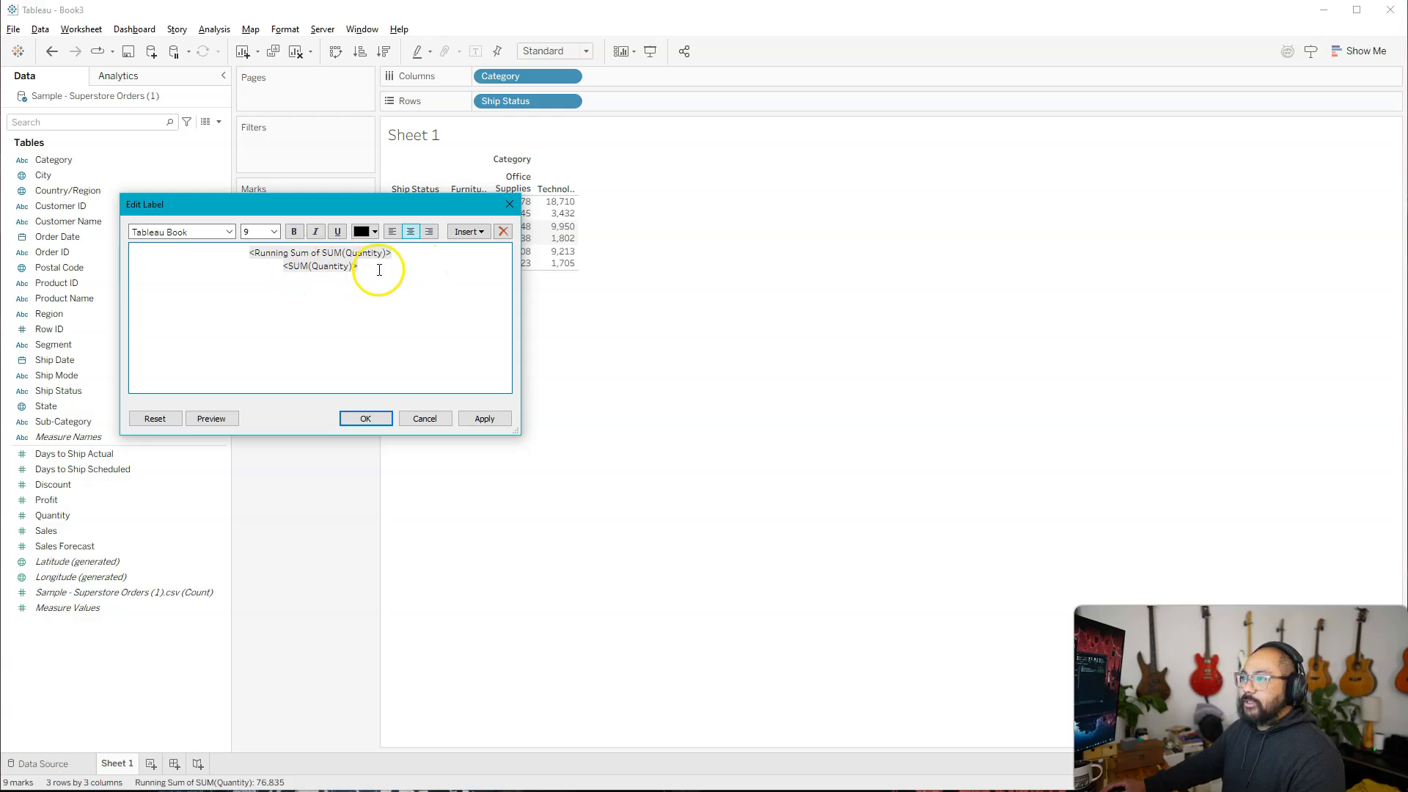
pyautogui.moveTo(377, 270); pyautogui.dragTo(344, 266)
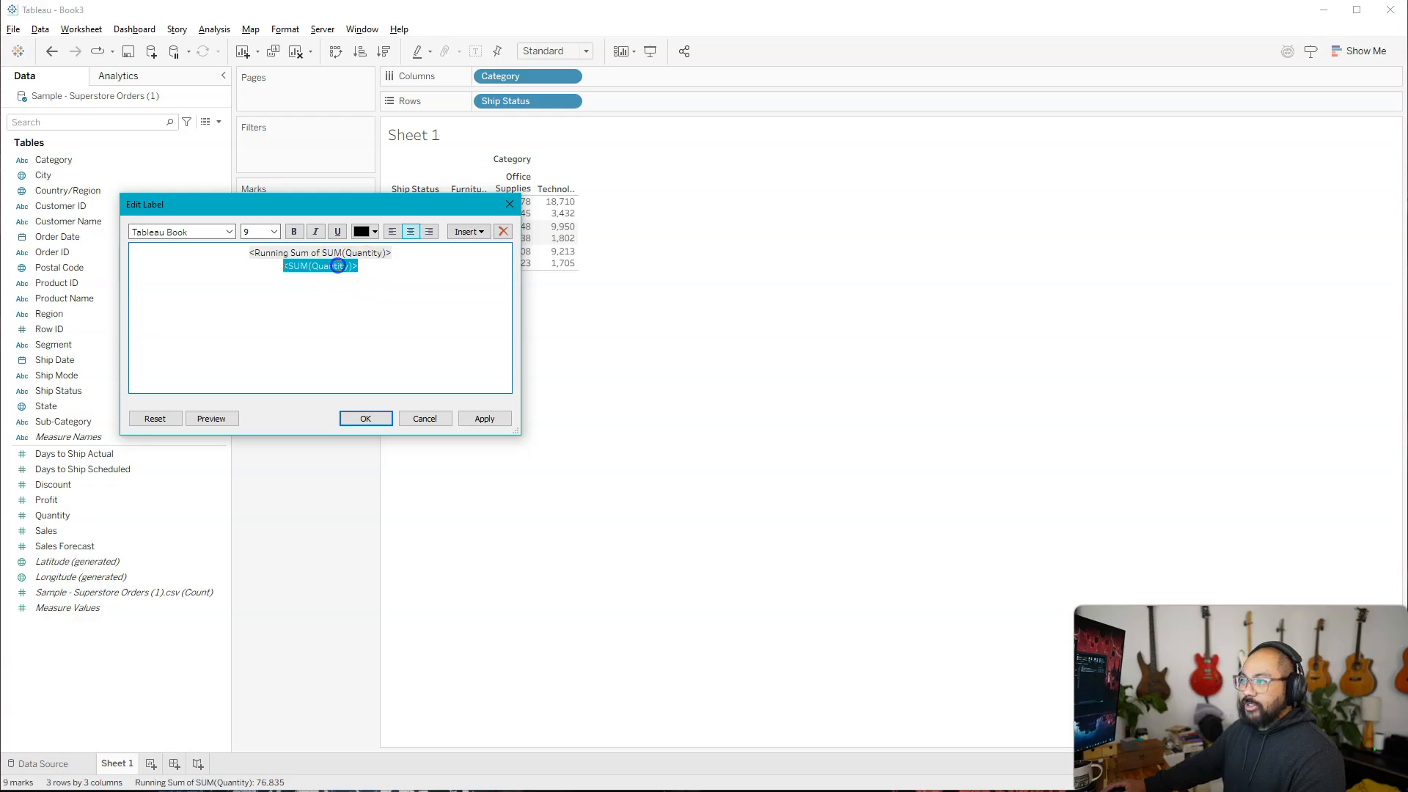
pyautogui.moveTo(250, 263); pyautogui.dragTo(251, 254)
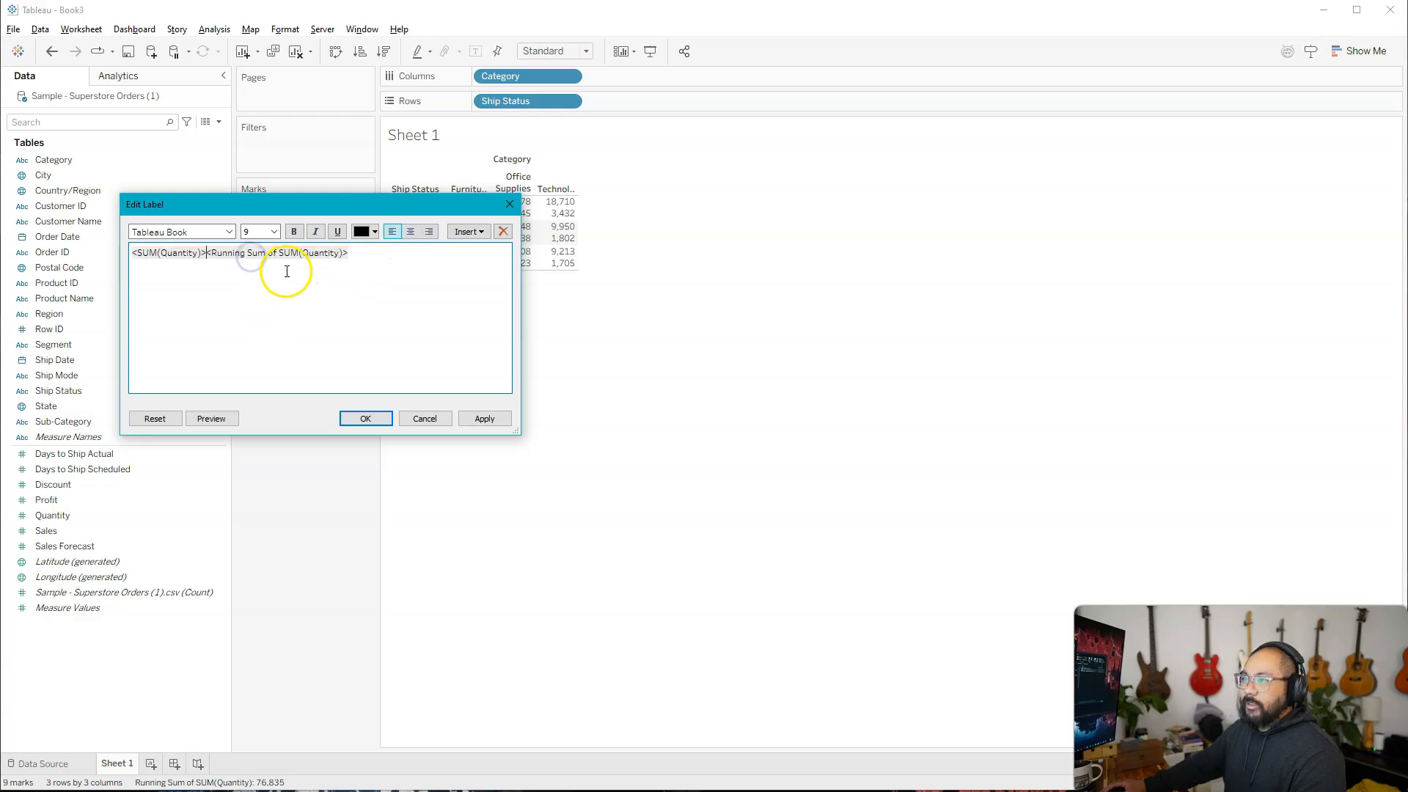
pyautogui.press('Return')
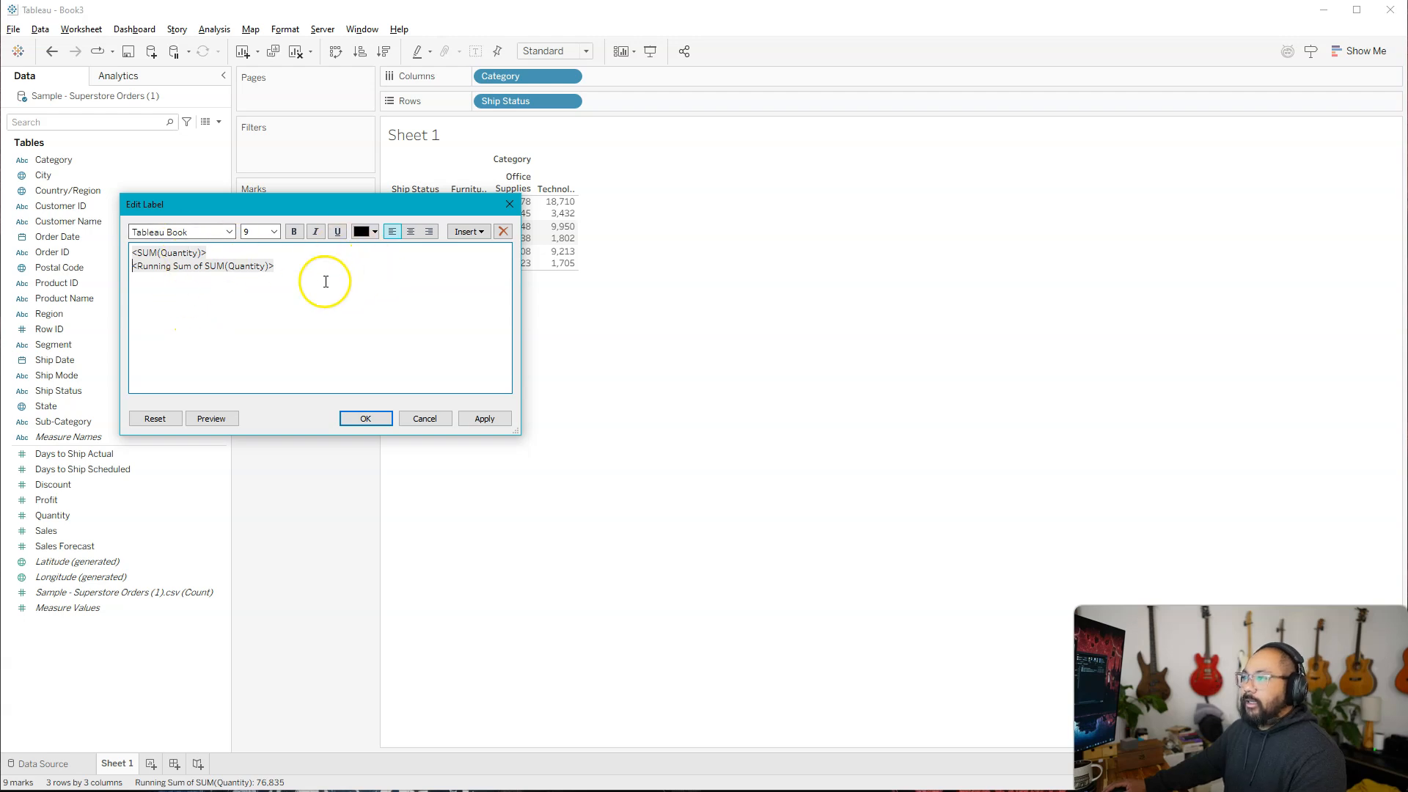
pyautogui.hotkey('ctrl', 'a')
pyautogui.click(411, 232)
pyautogui.click(374, 256)
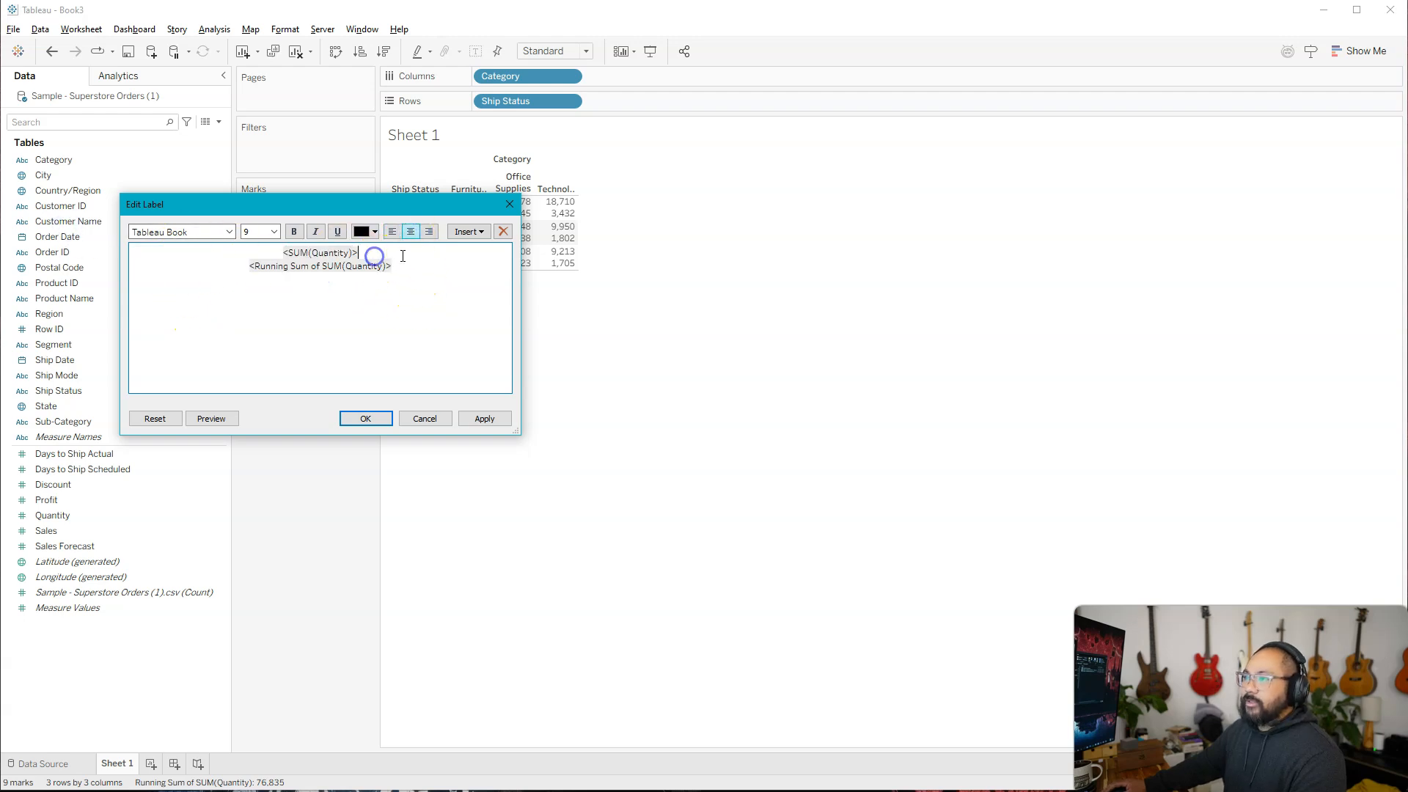
# Prefix the label's two lines with "Quantity: " and "Running: " respectively.
pyautogui.click(284, 252)
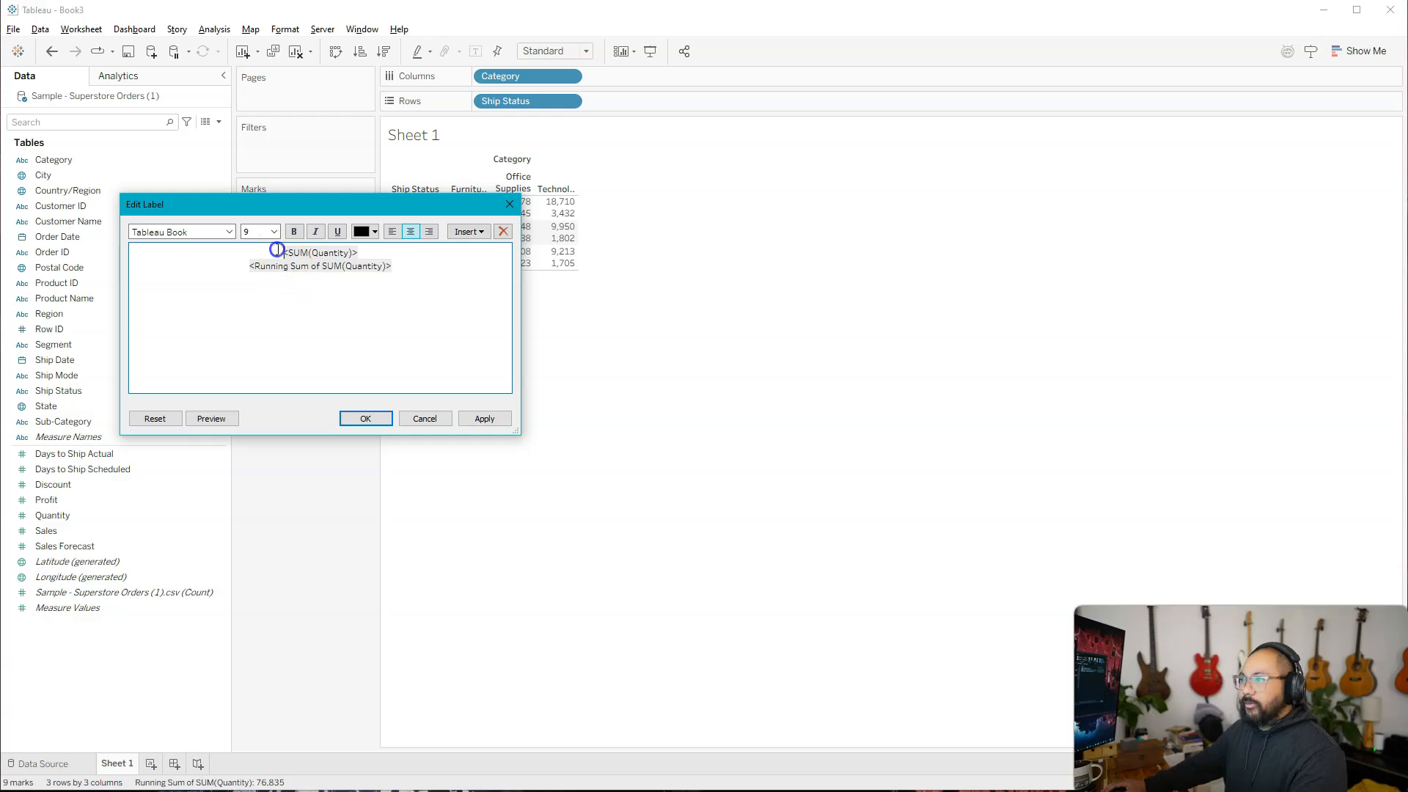
pyautogui.write('Quantity: <SUM(Quantity)> ')
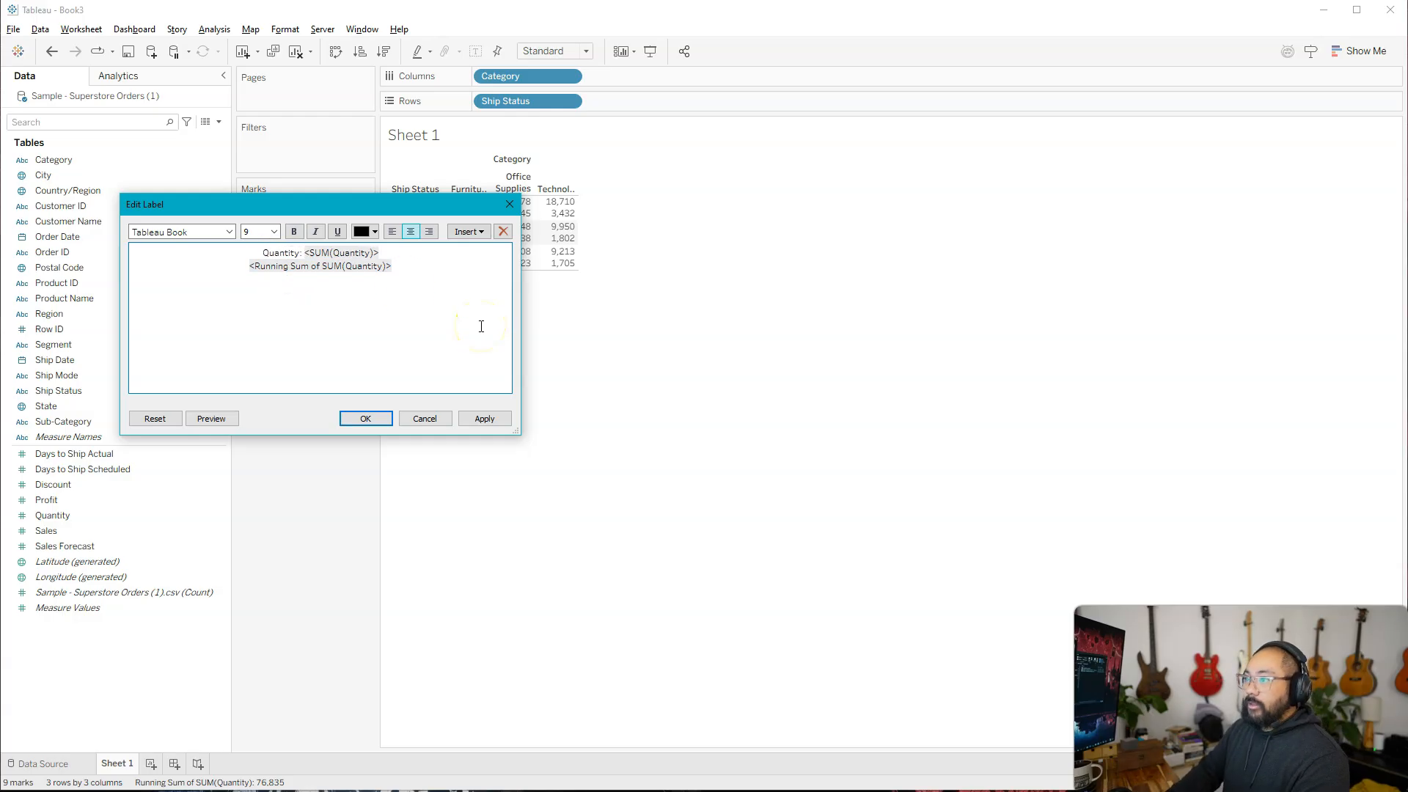
pyautogui.write('Running:')
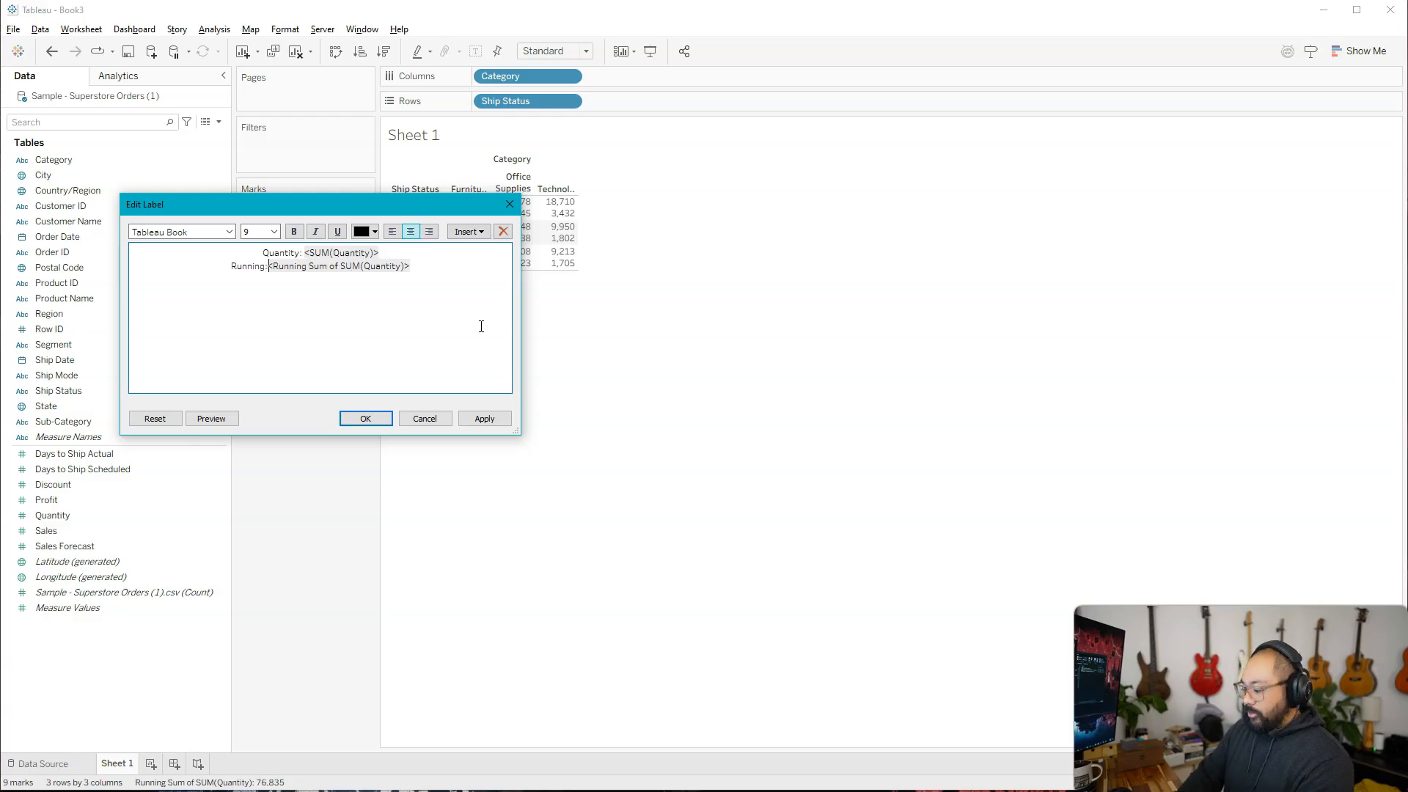
# Make the Quantity line bold and the Running line red, and apply the label changes to the table.
pyautogui.moveTo(437, 249); pyautogui.dragTo(294, 228)
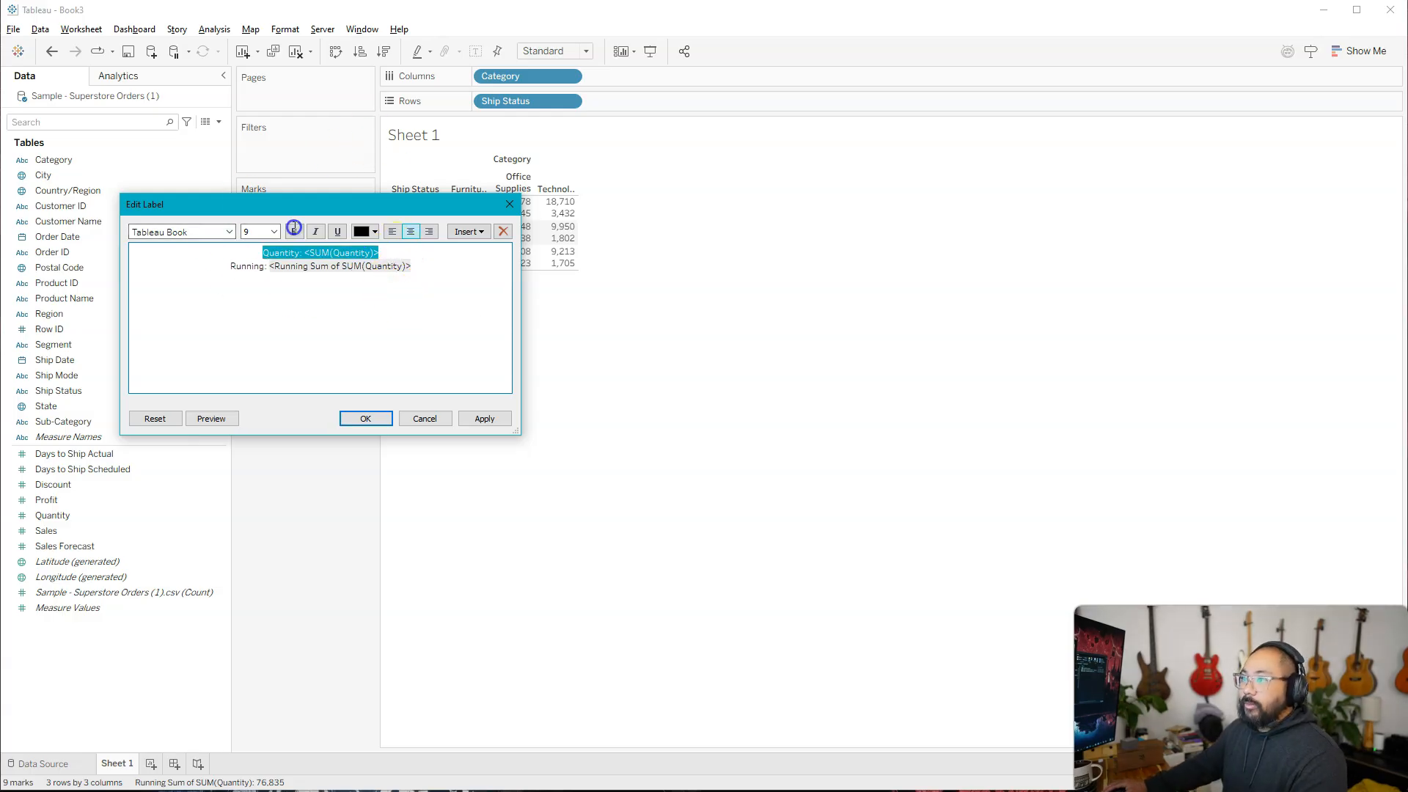
pyautogui.moveTo(440, 267); pyautogui.dragTo(183, 271)
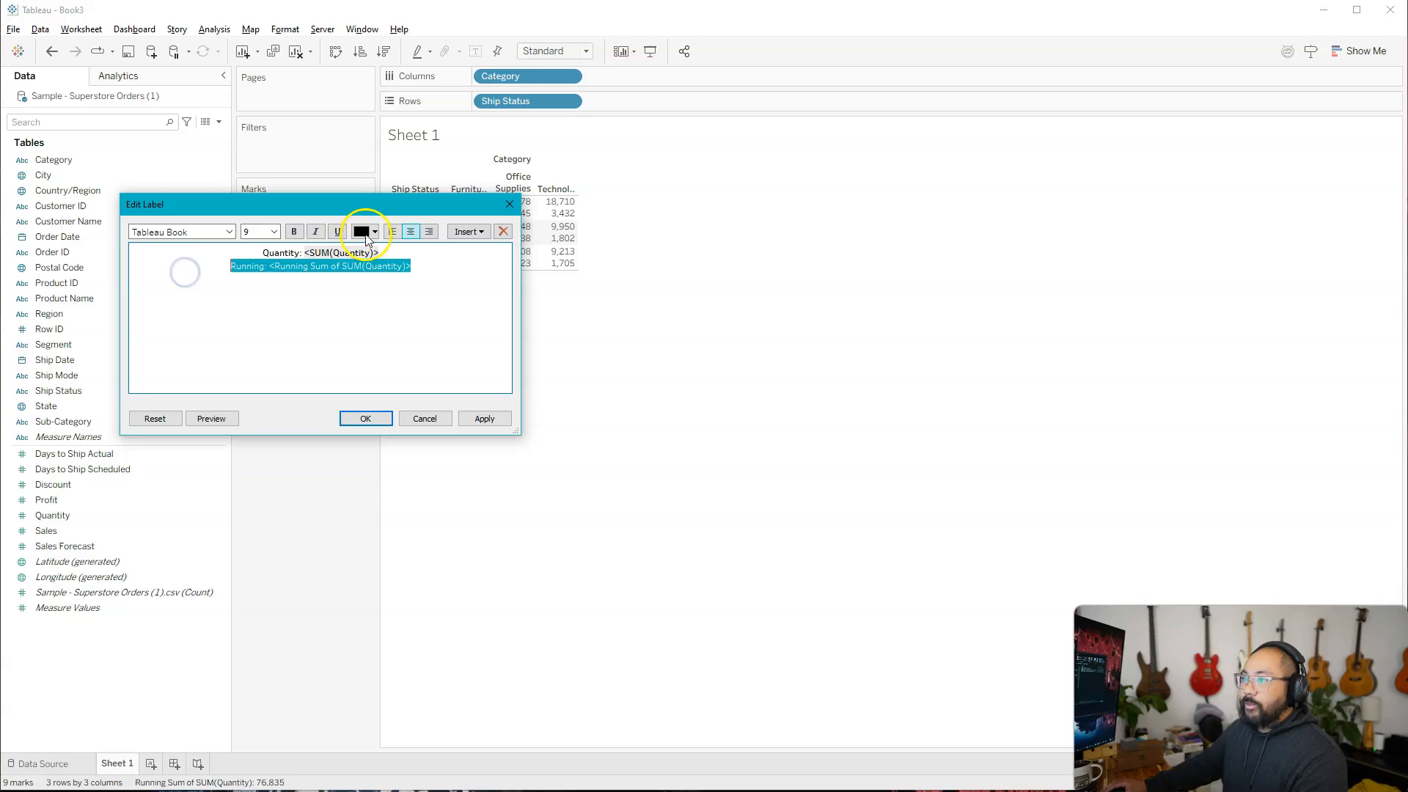
pyautogui.click(365, 230)
pyautogui.click(415, 282)
pyautogui.click(433, 265)
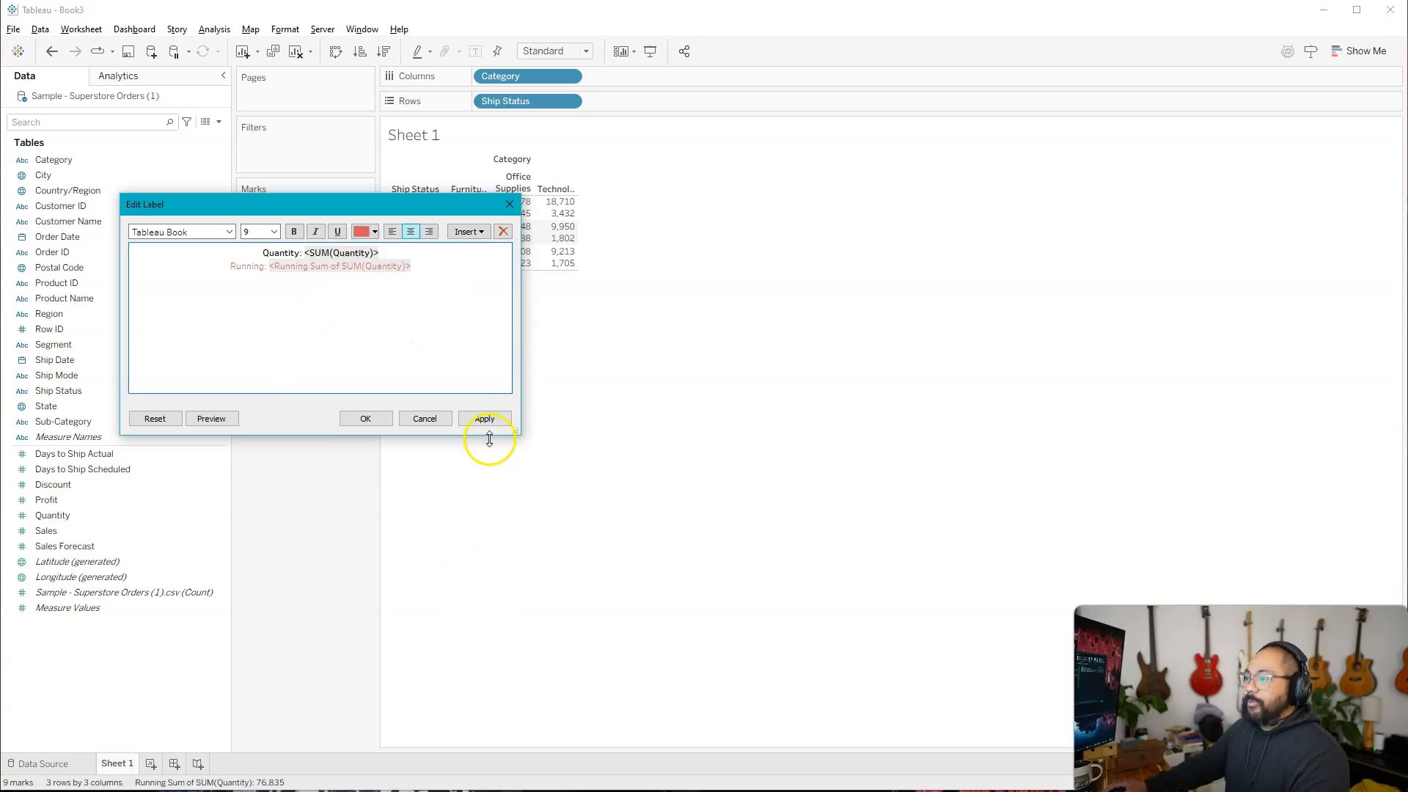
pyautogui.click(485, 420)
pyautogui.moveTo(382, 204); pyautogui.dragTo(611, 337)
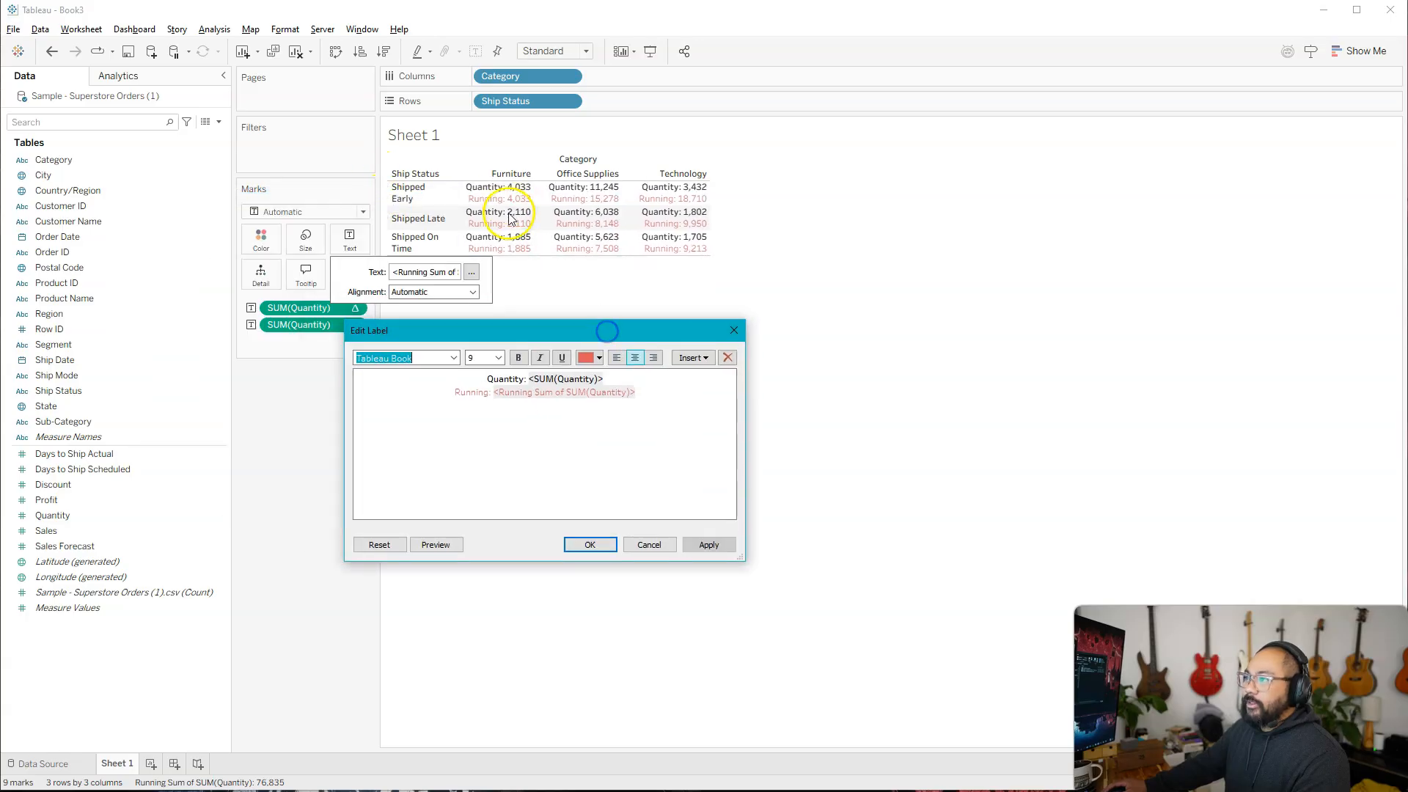
pyautogui.click(594, 550)
pyautogui.click(462, 389)
# Set the font size for all worksheets in the workbook formatting to 20.
pyautogui.click(279, 33)
pyautogui.click(314, 82)
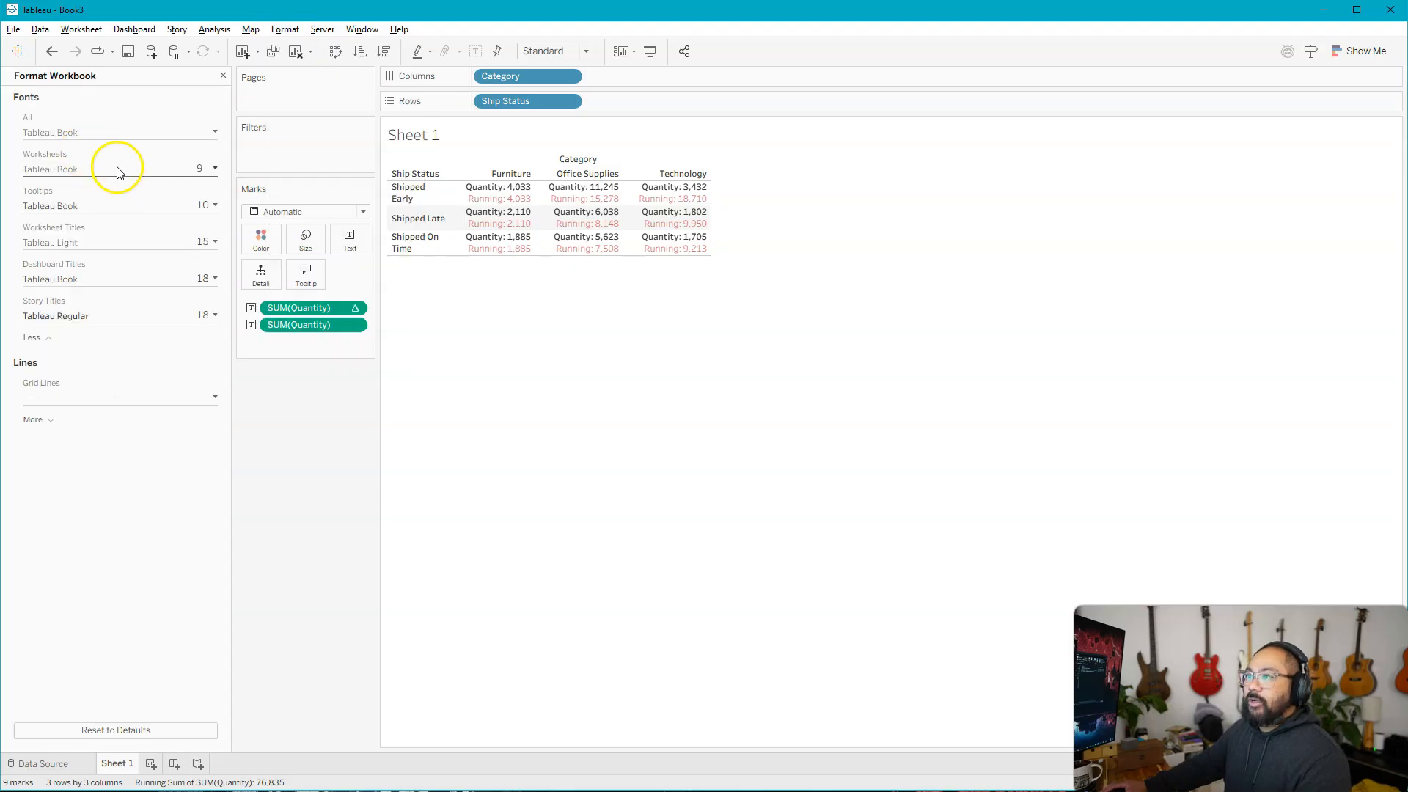
pyautogui.click(117, 171)
pyautogui.click(62, 221)
pyautogui.click(50, 338)
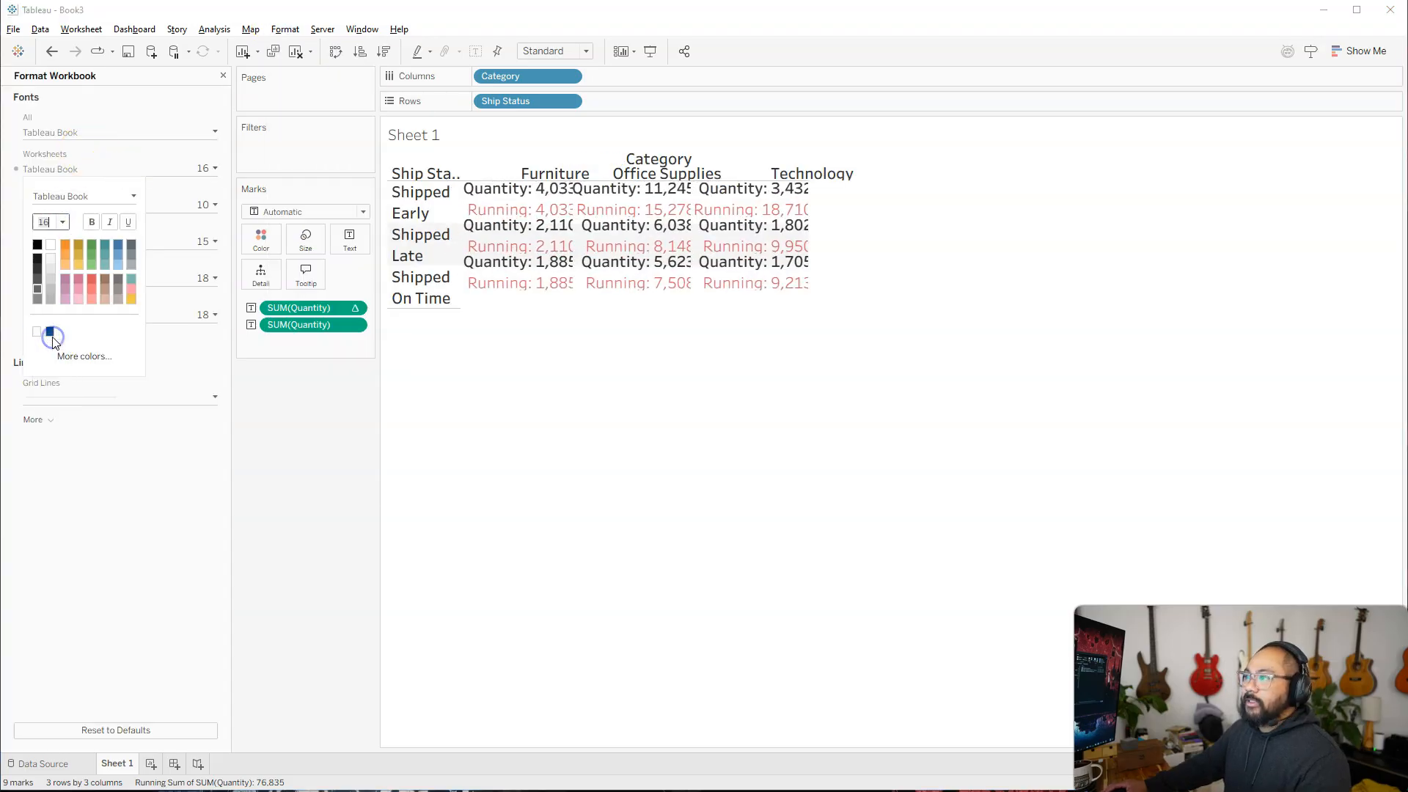
pyautogui.click(62, 221)
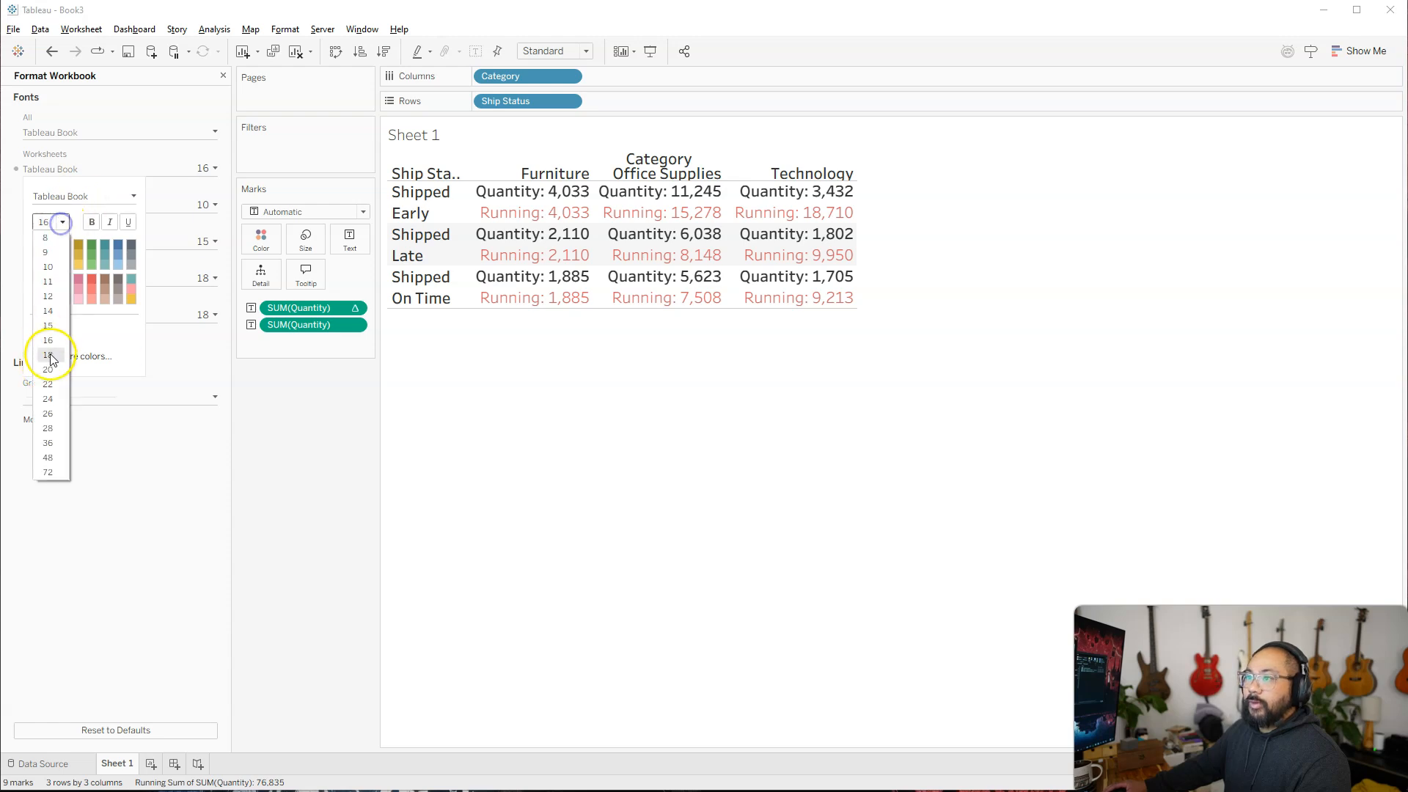
pyautogui.click(49, 367)
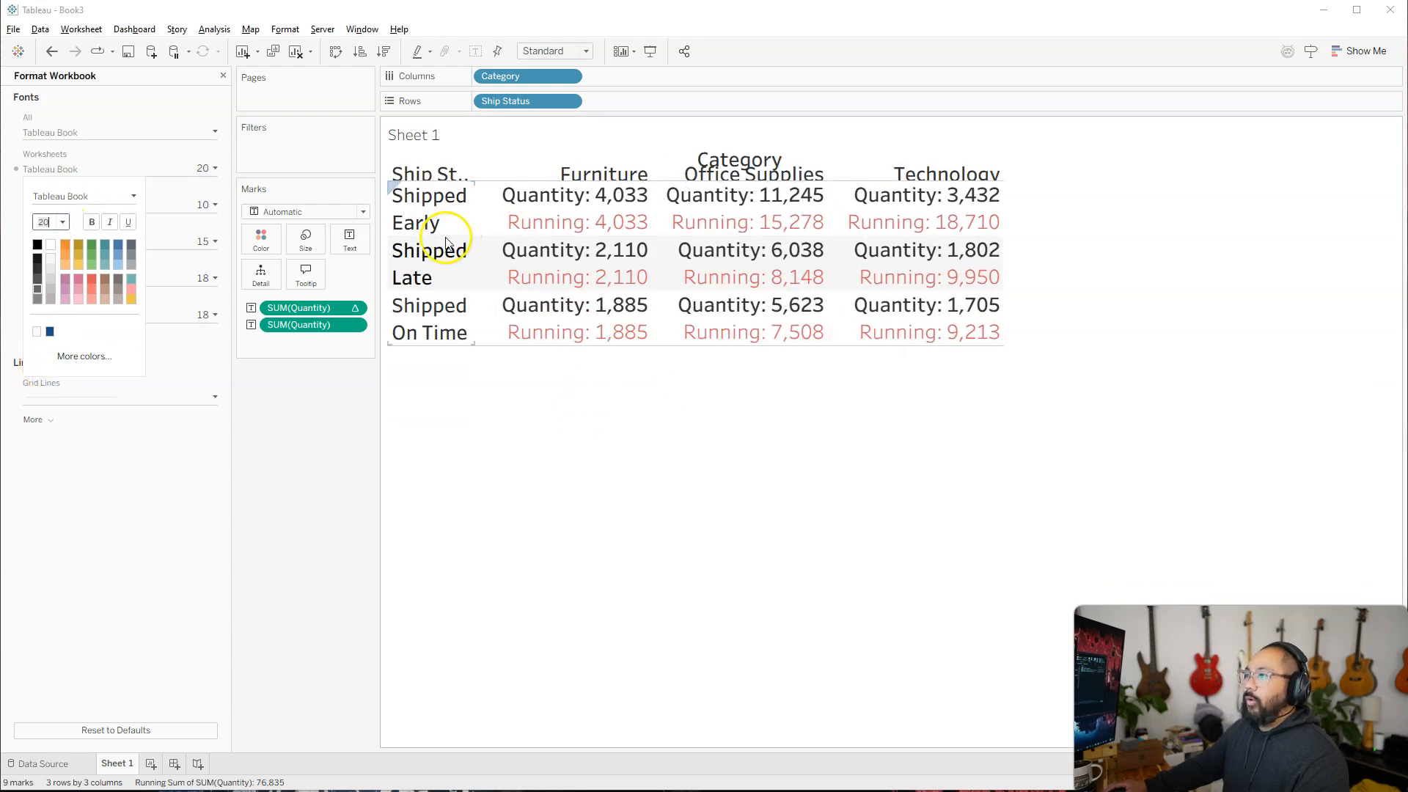
# Enlarge the table's rows, column header height, Ship Status column and category columns so every label fits.
pyautogui.moveTo(444, 236); pyautogui.dragTo(445, 276)
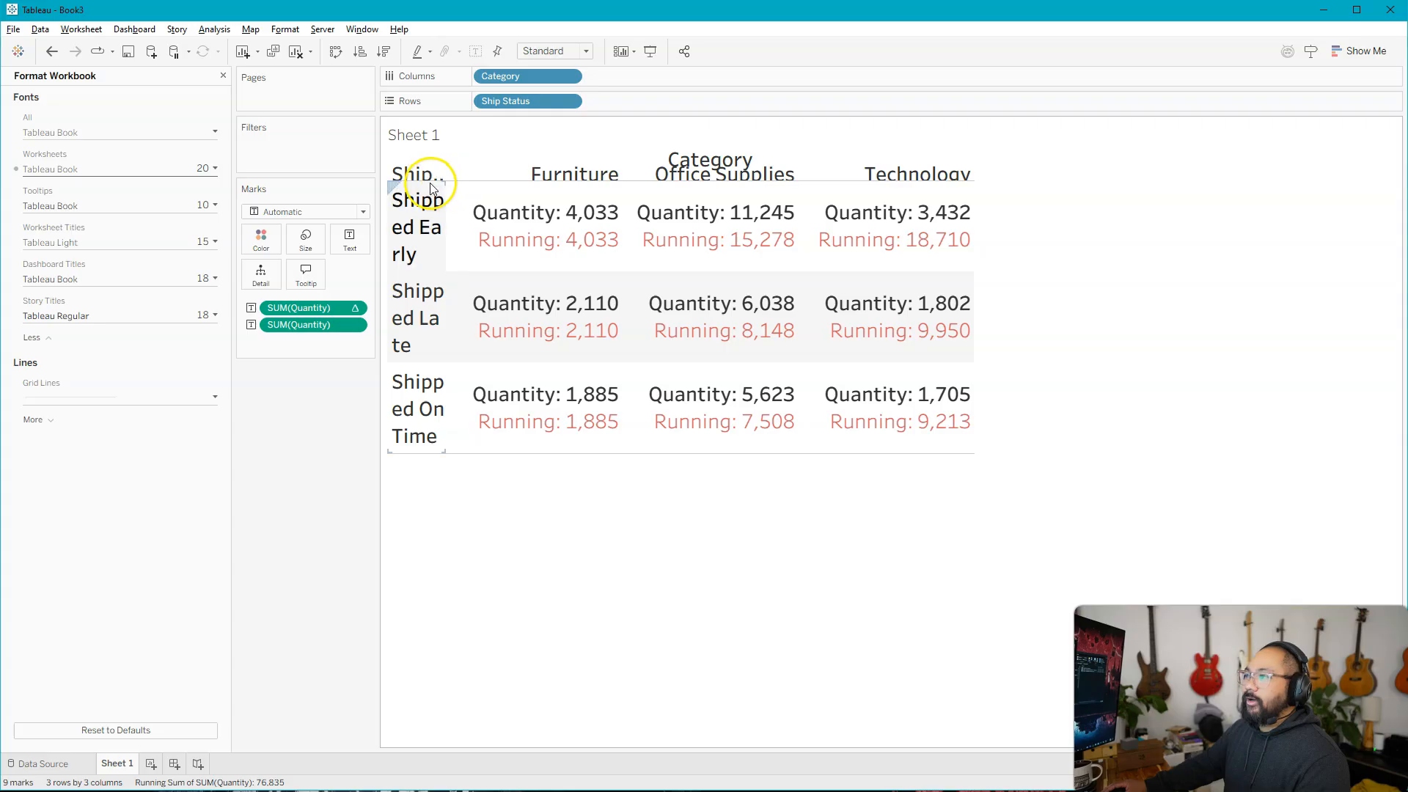
pyautogui.moveTo(428, 181); pyautogui.dragTo(559, 218)
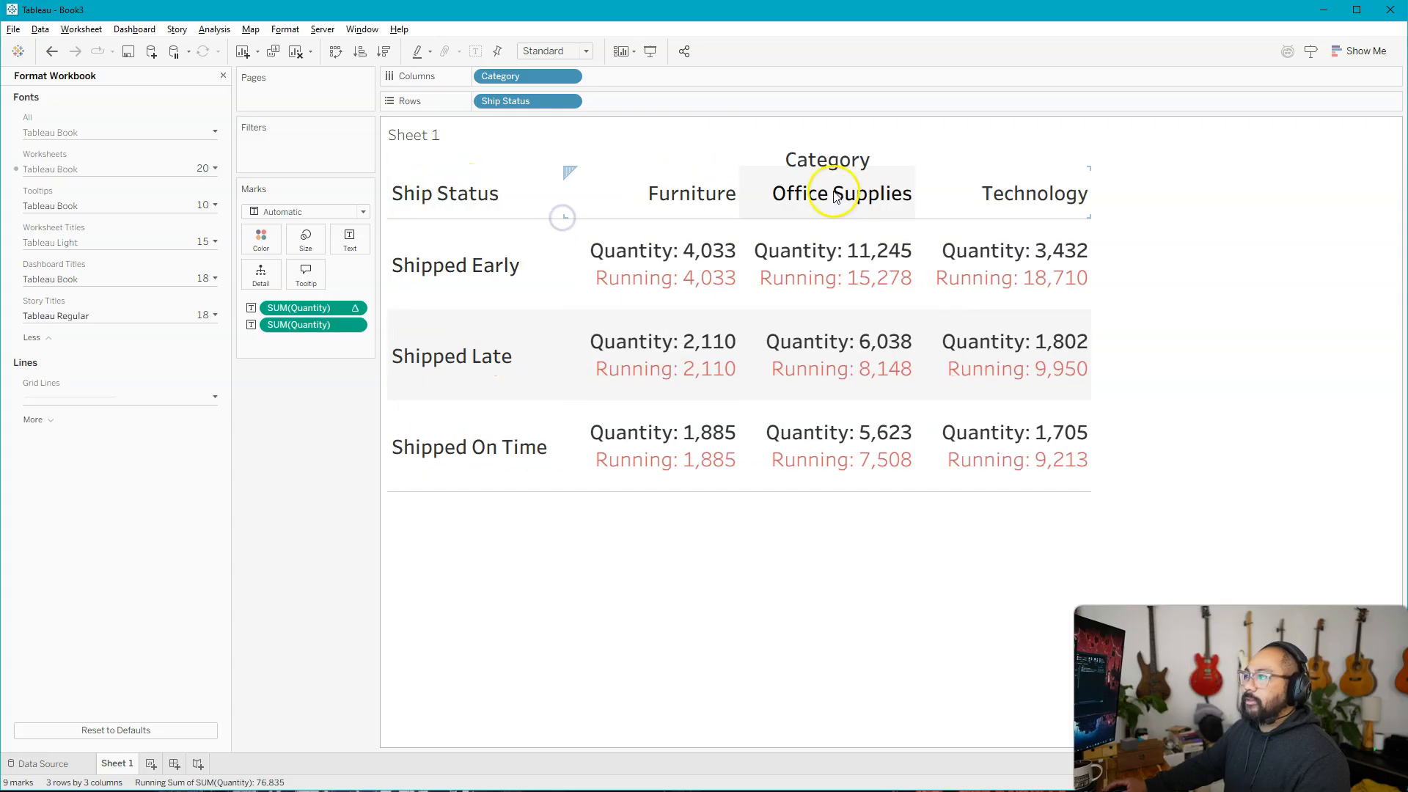
pyautogui.moveTo(734, 201); pyautogui.dragTo(779, 198)
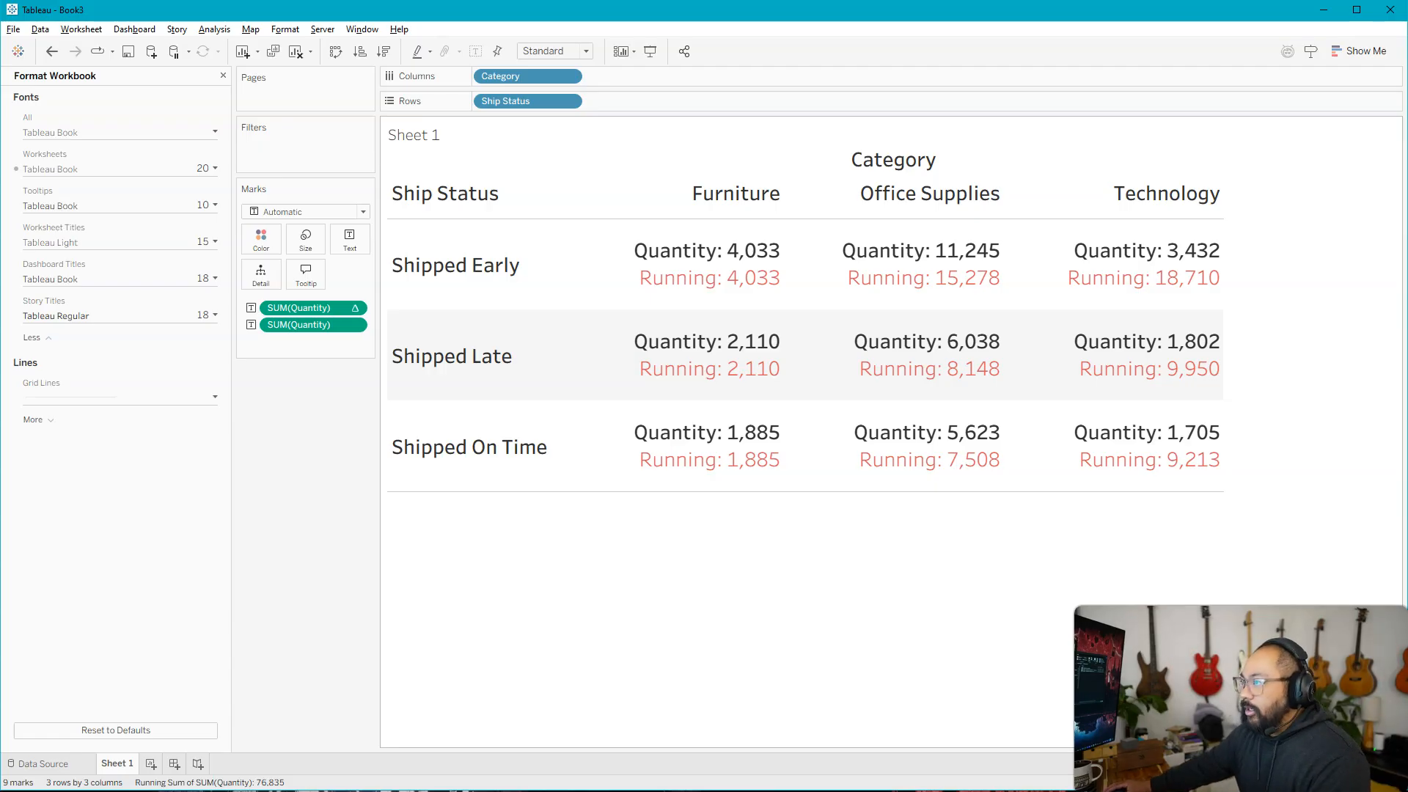
pyautogui.moveTo(739, 326)
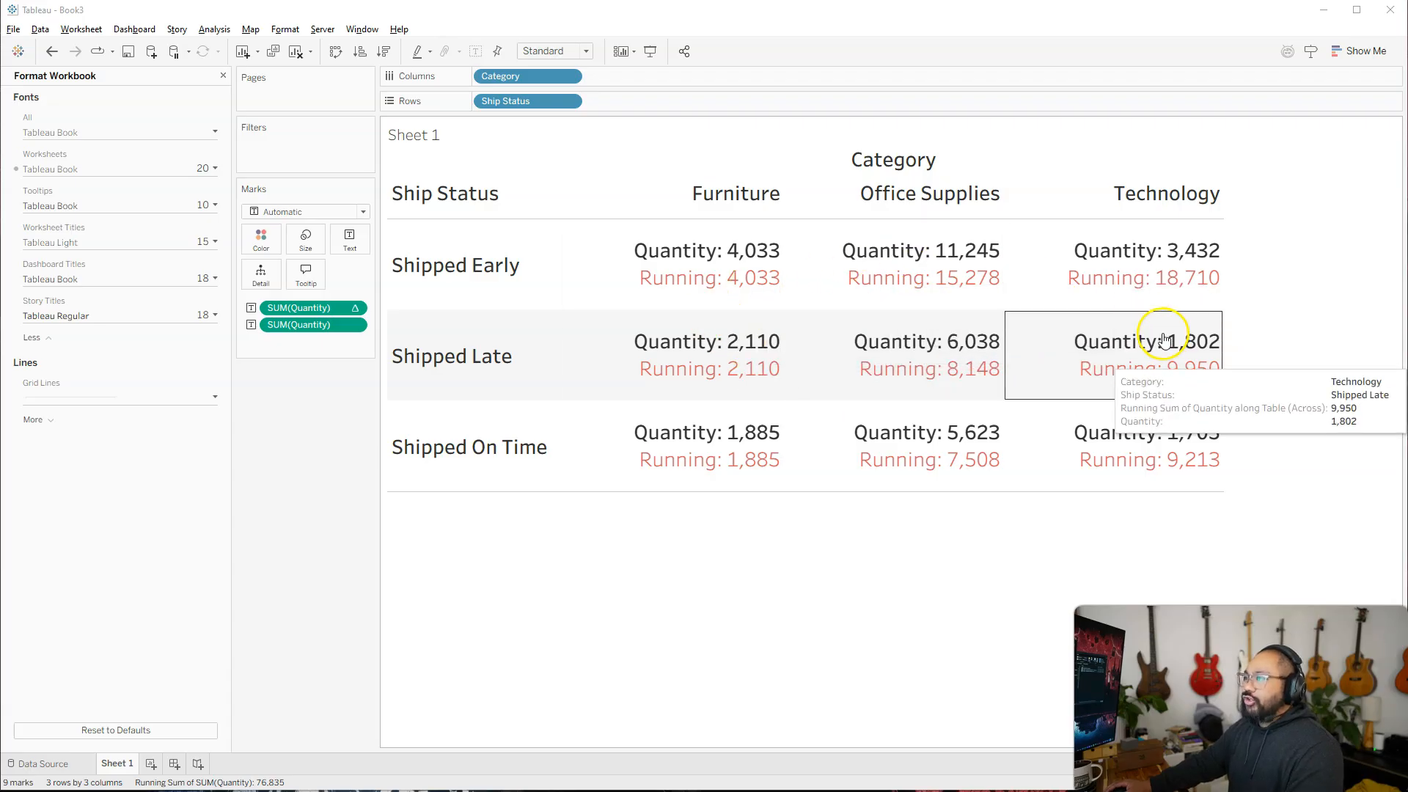
pyautogui.click(895, 584)
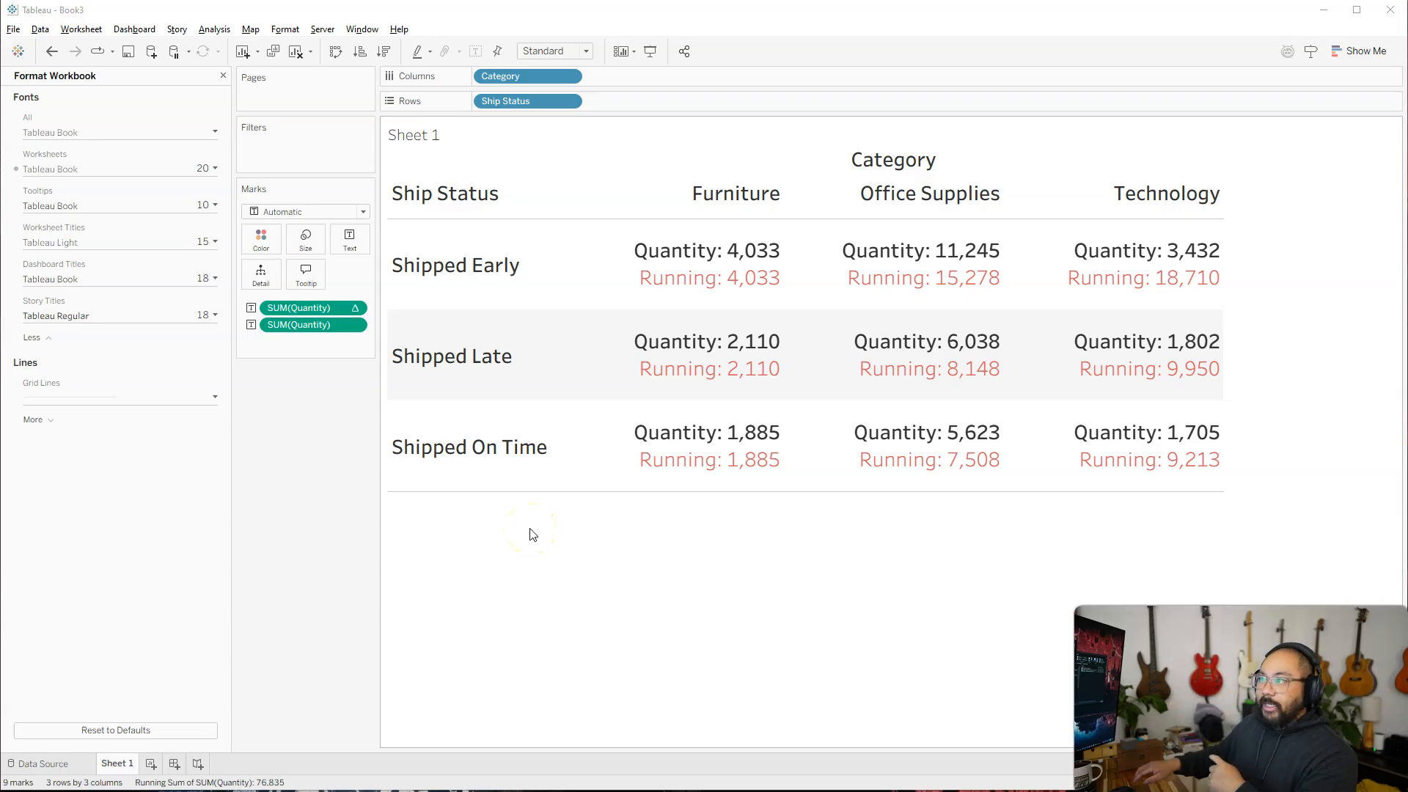
# Open the table calculation settings of the running total of Quantity and examine how Table (across) computes it.
pyautogui.click(301, 311)
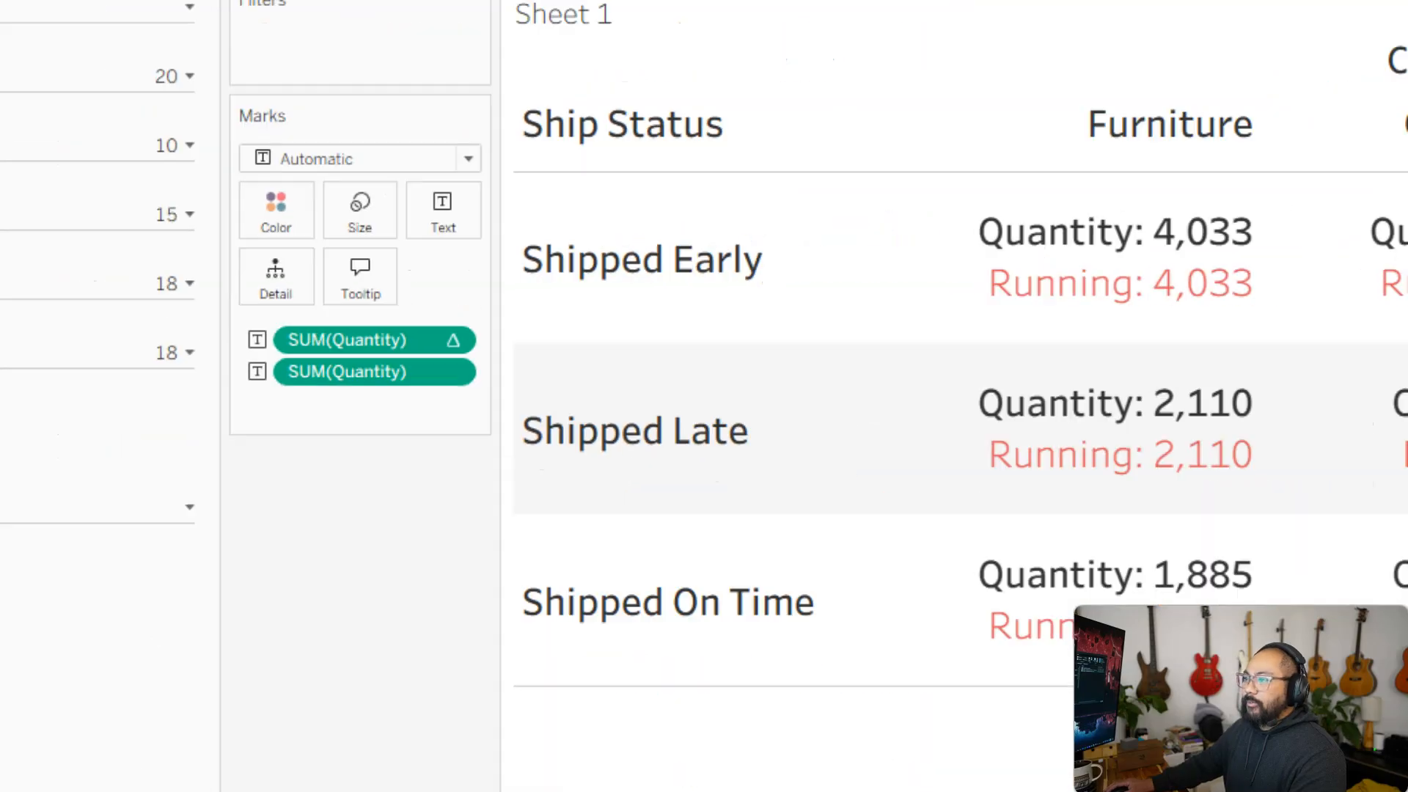
pyautogui.rightClick(307, 313)
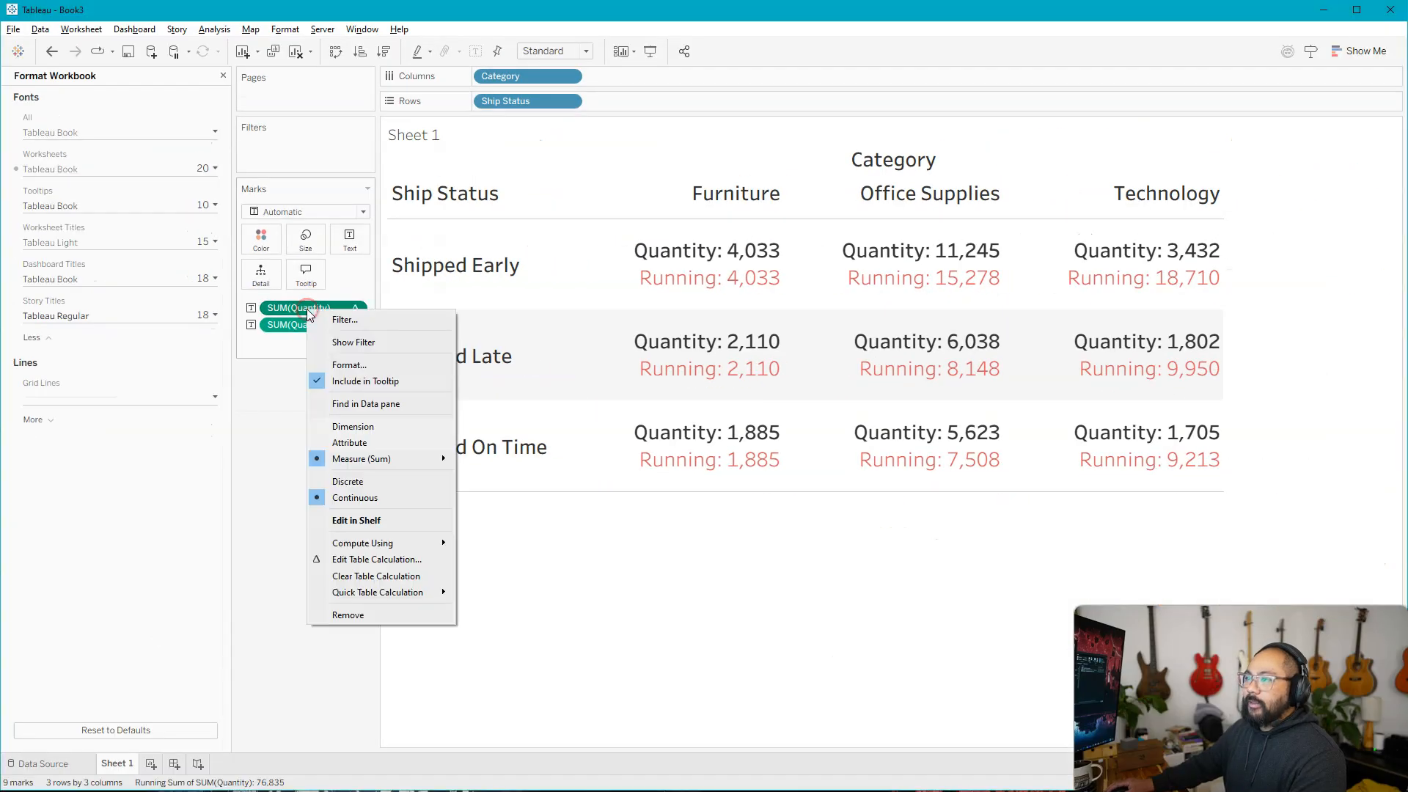
pyautogui.click(430, 548)
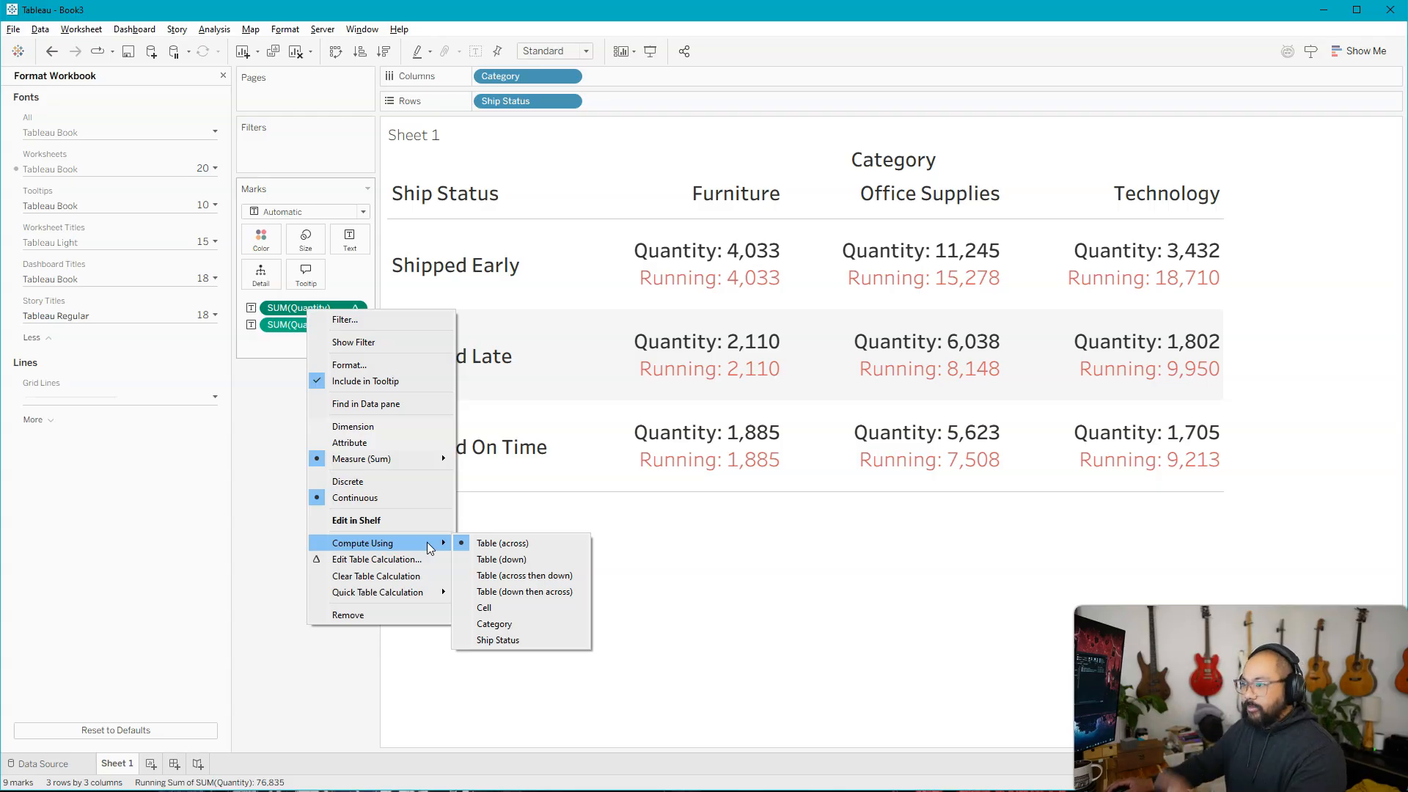
pyautogui.click(426, 562)
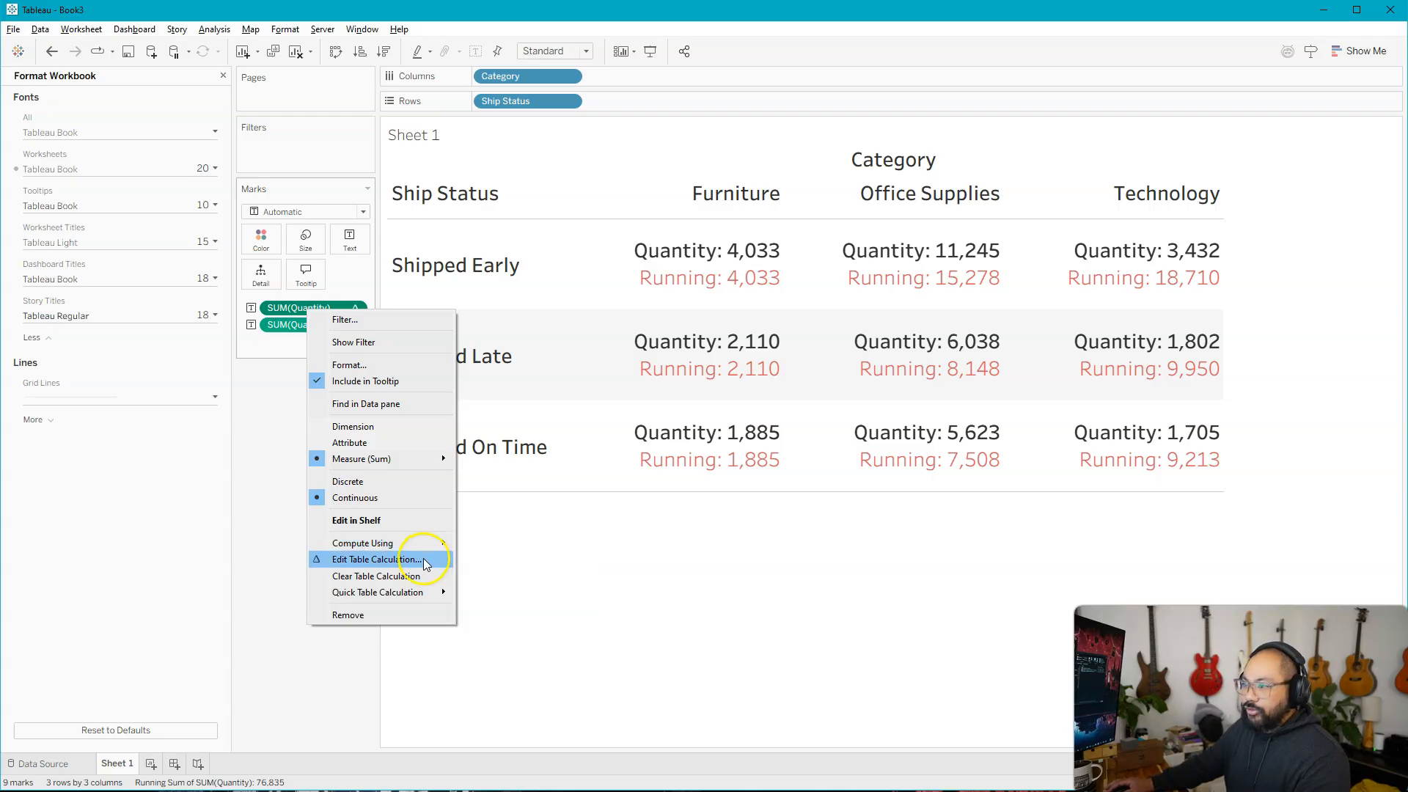
pyautogui.click(384, 559)
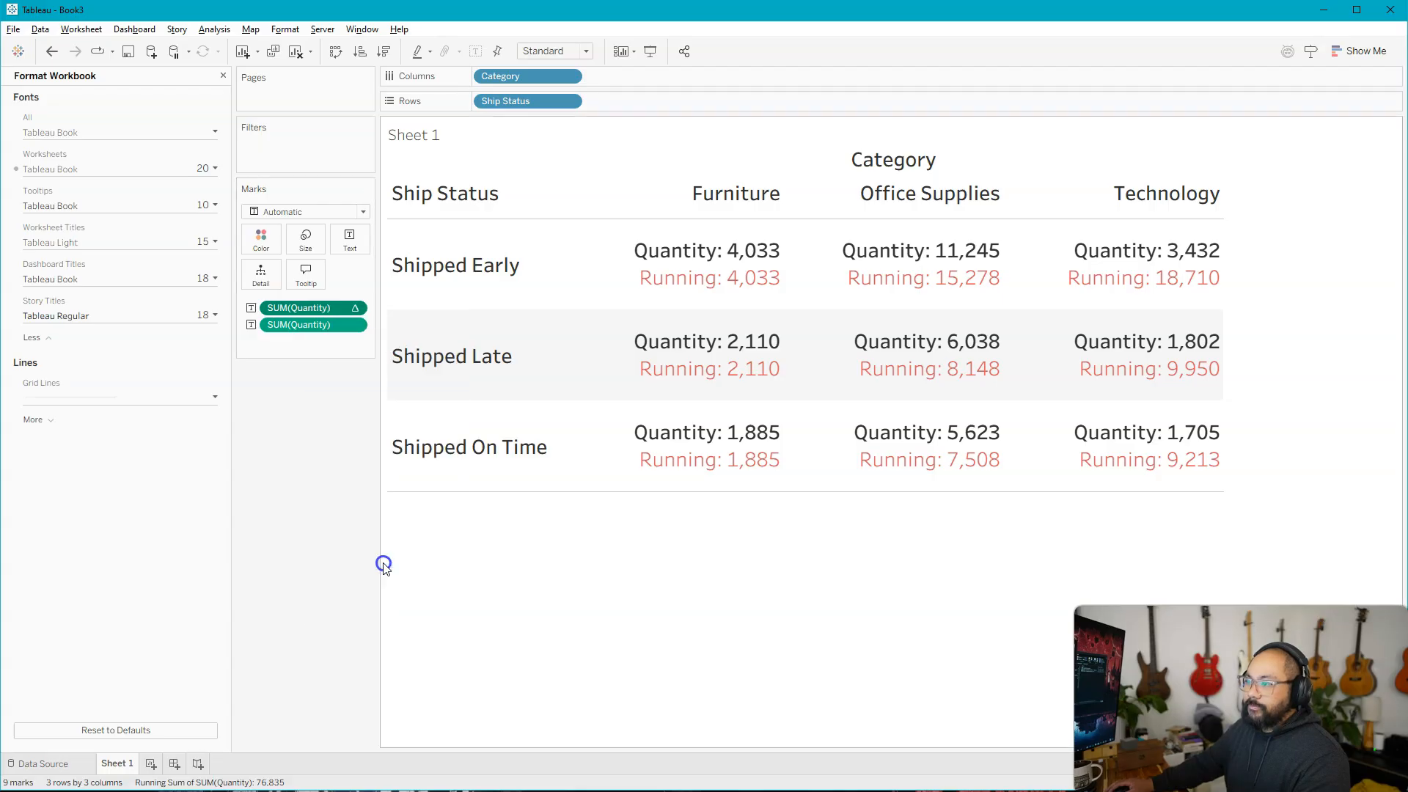
pyautogui.moveTo(189, 169); pyautogui.dragTo(252, 166)
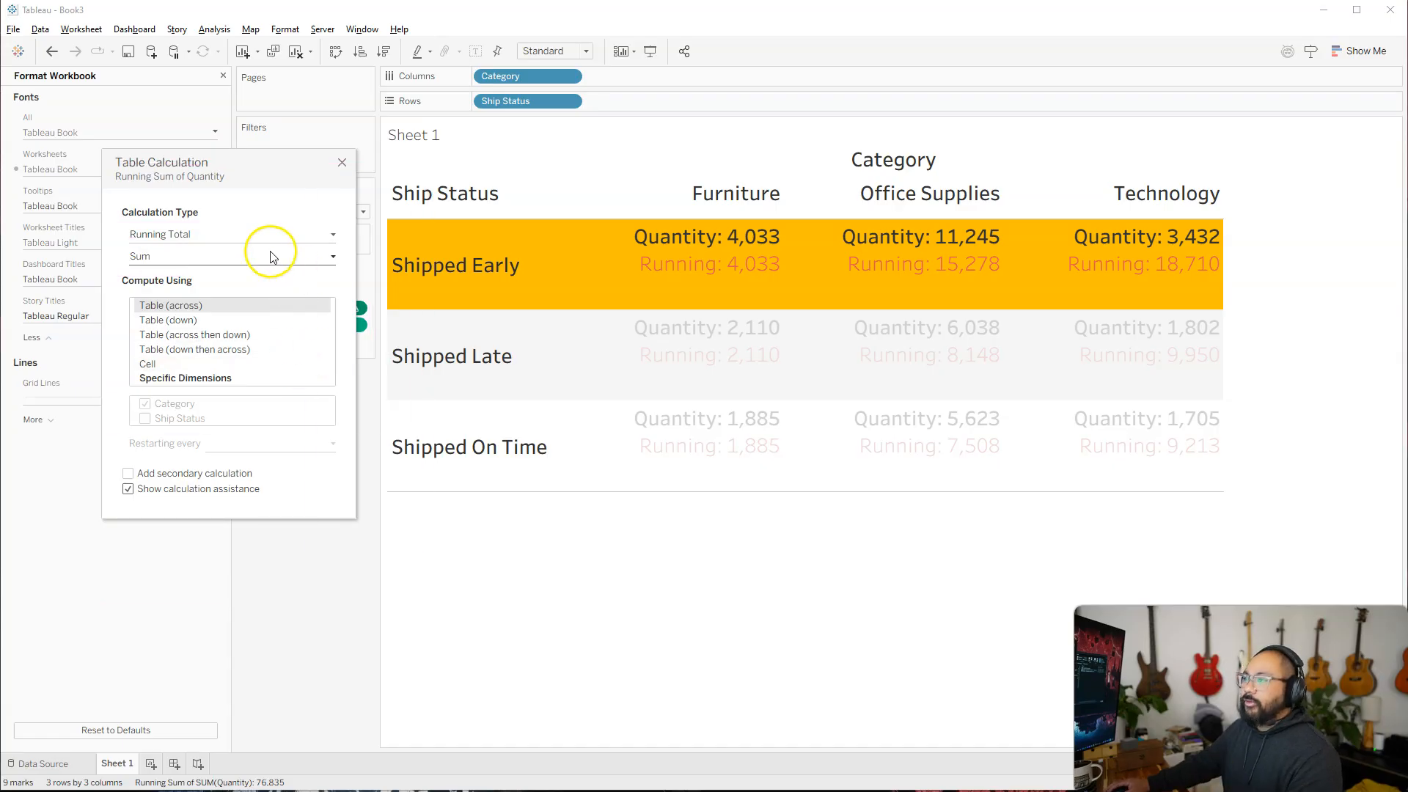
pyautogui.click(201, 302)
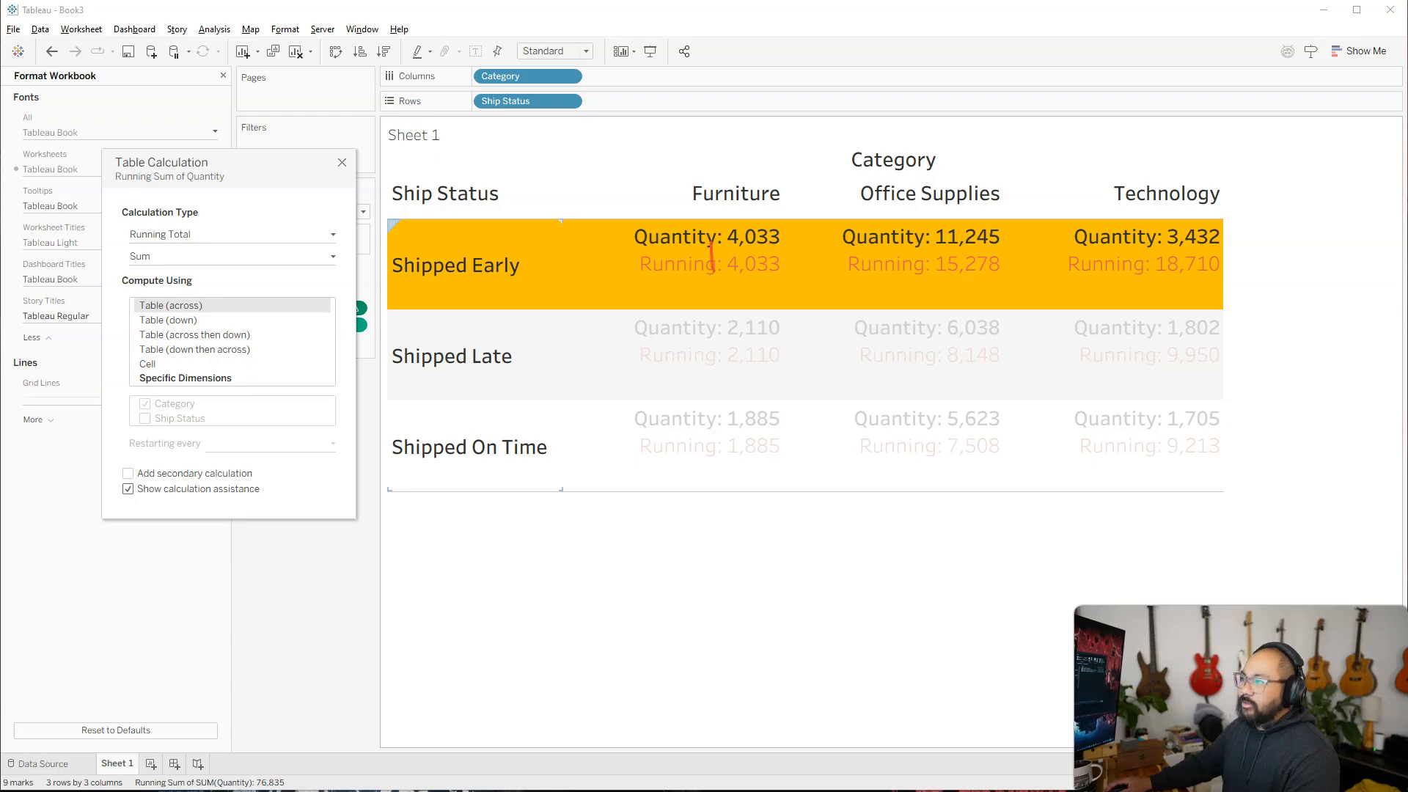
pyautogui.moveTo(940, 465); pyautogui.dragTo(1171, 229)
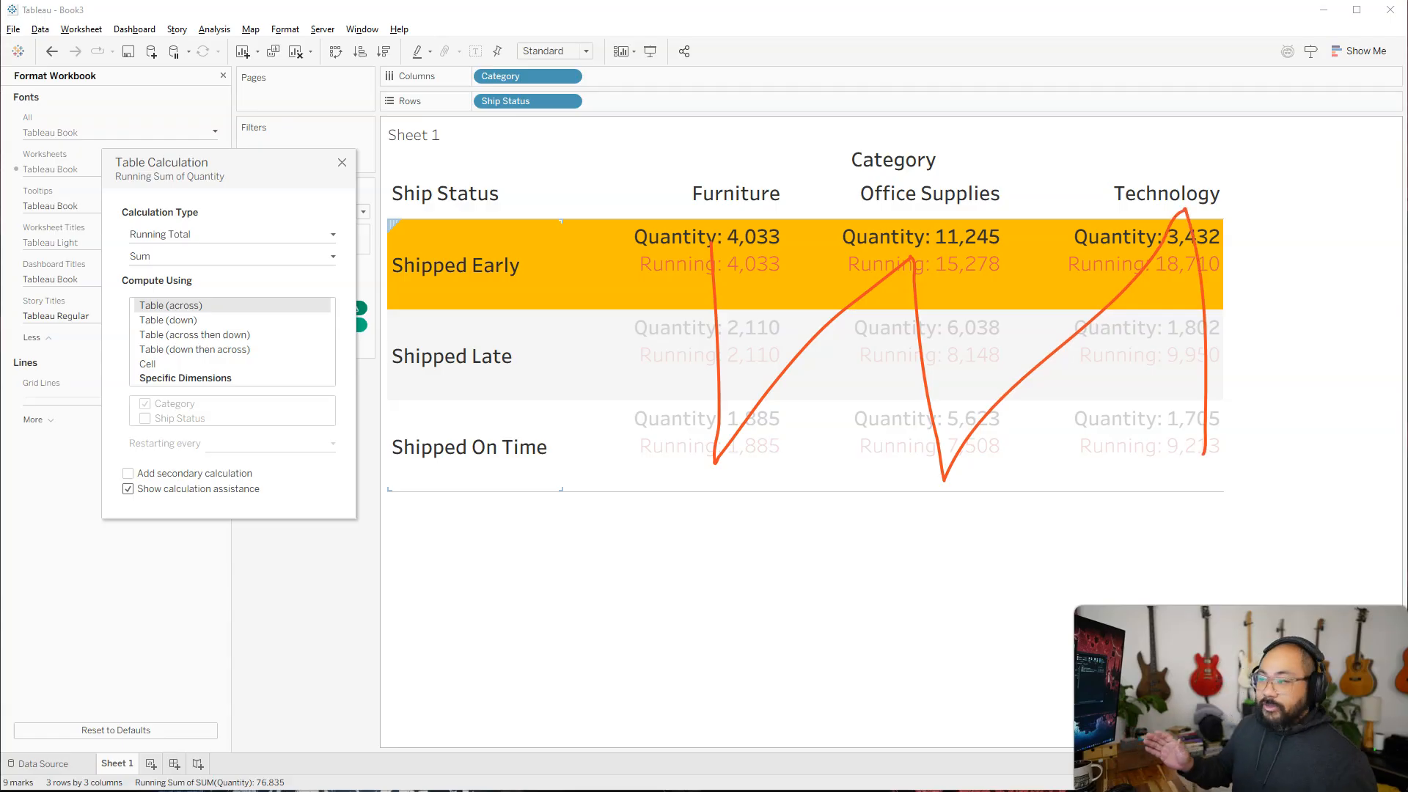
pyautogui.press('Escape')
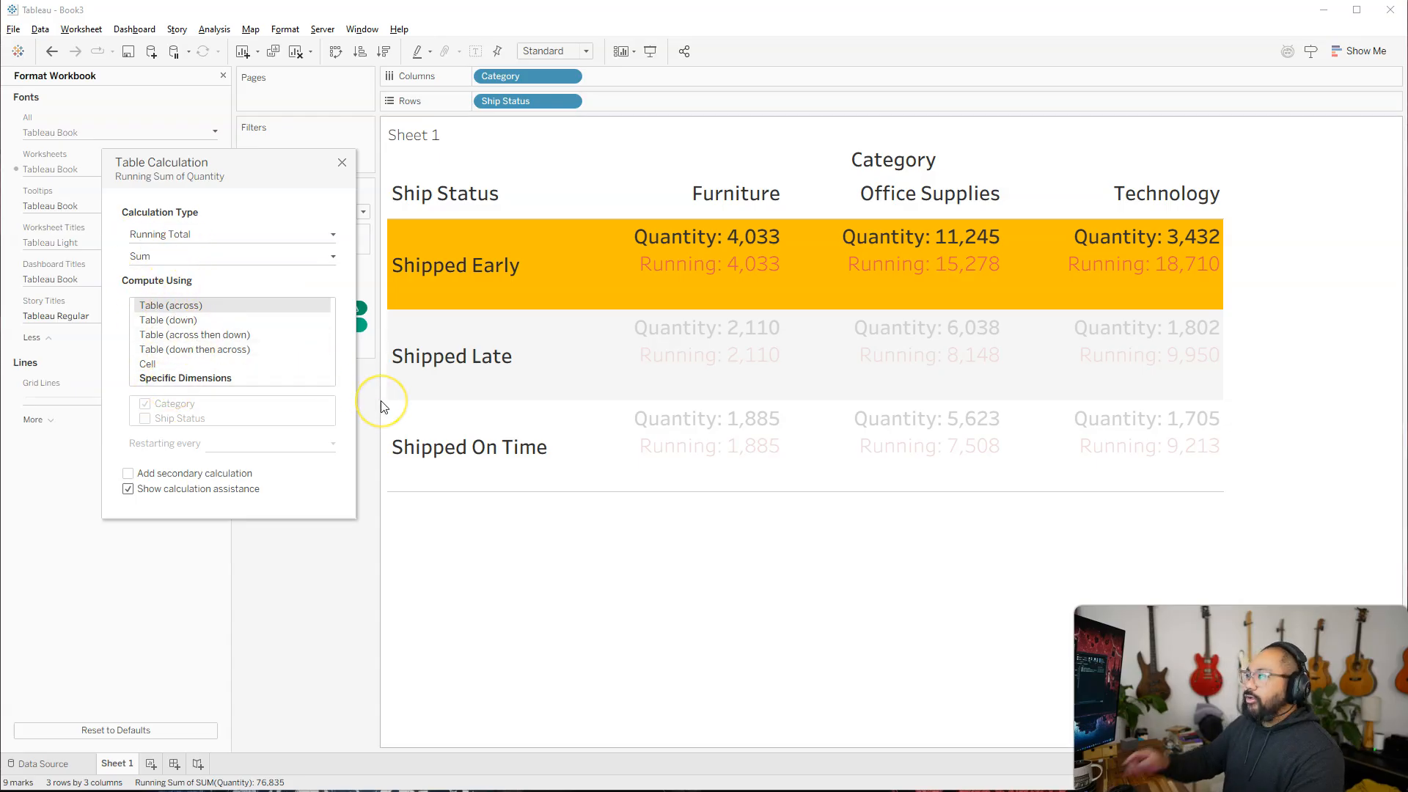
# Try computing the running total by Table (down), Table (across then down), Table (down then across) and Cell, and return it to Table (across).
pyautogui.click(237, 322)
pyautogui.click(236, 335)
pyautogui.click(232, 349)
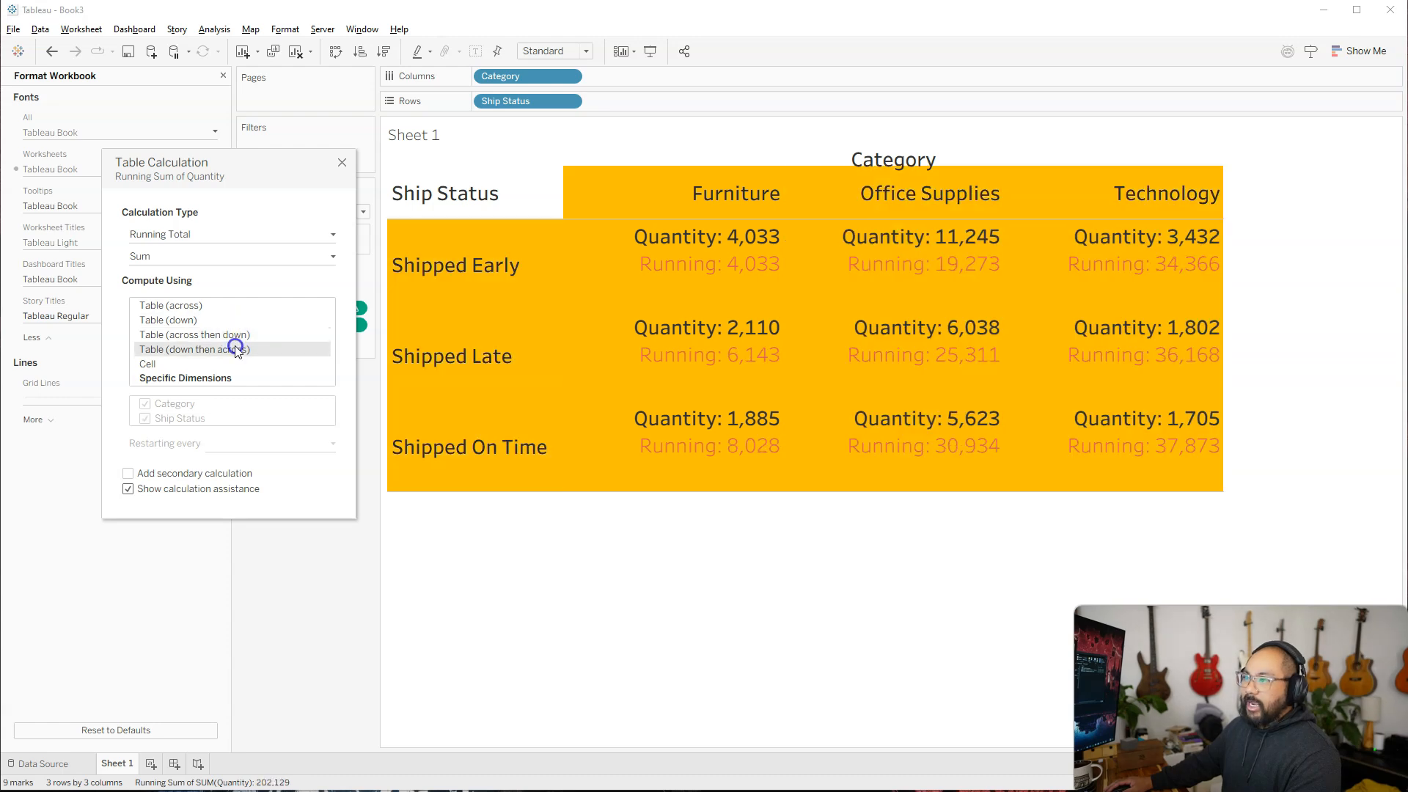
pyautogui.click(223, 362)
pyautogui.click(174, 367)
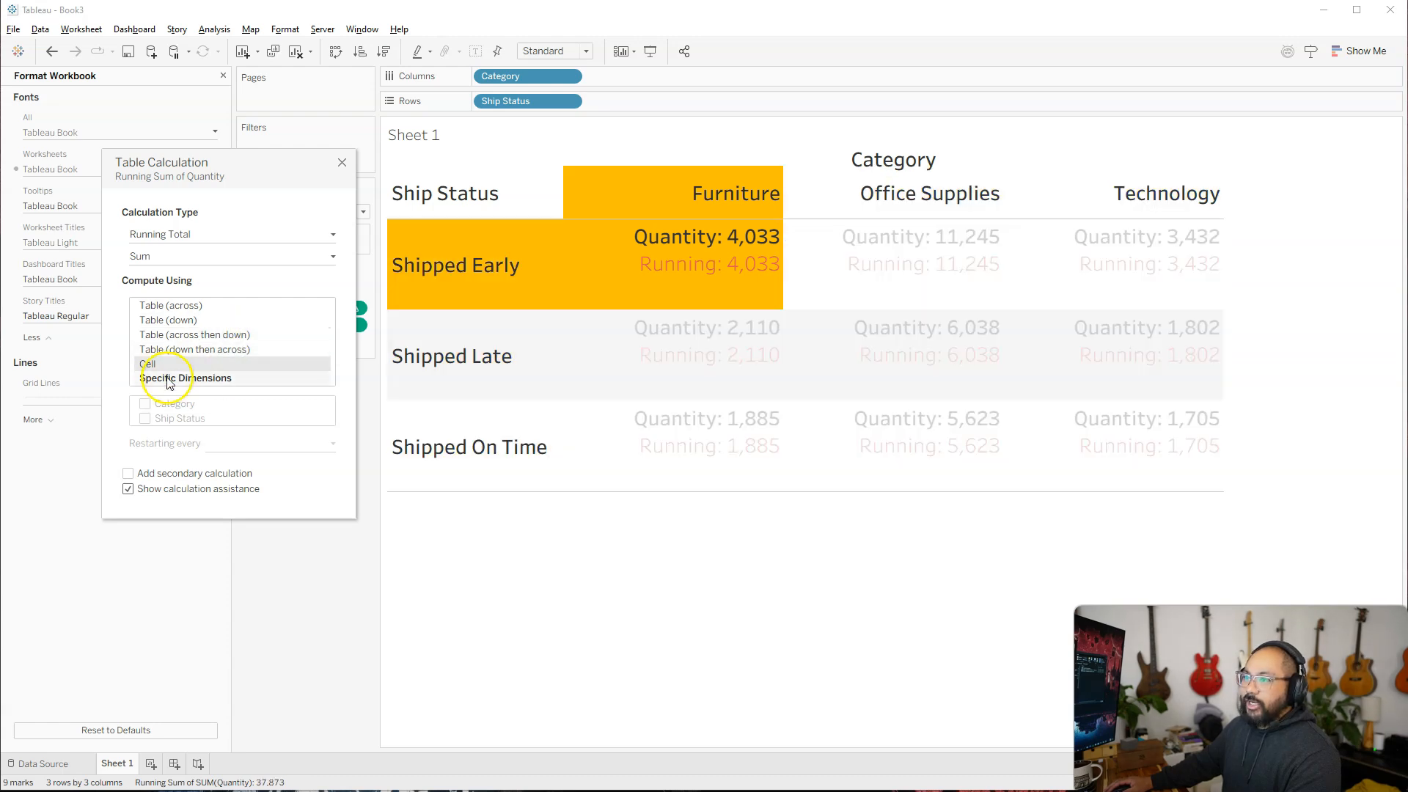
pyautogui.moveTo(629, 247)
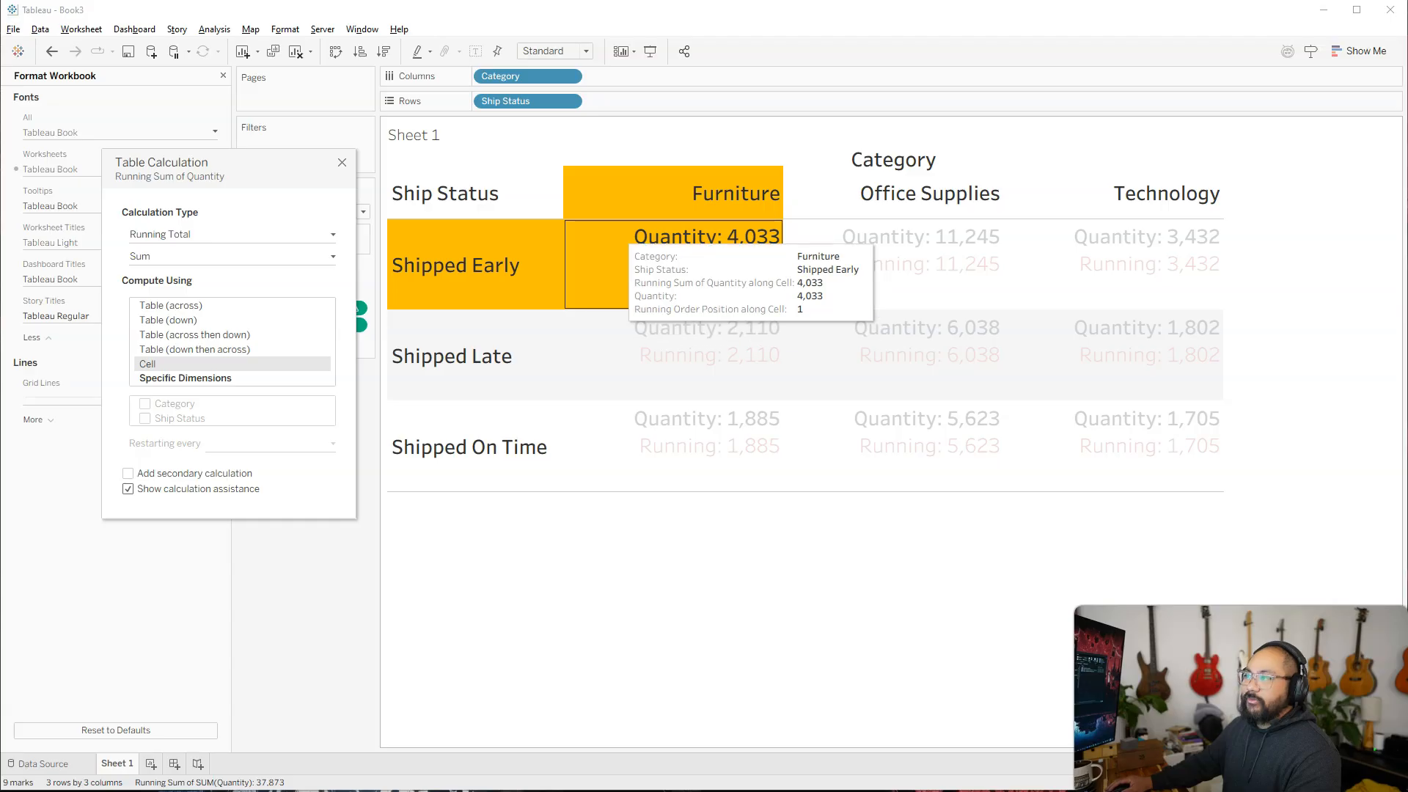
pyautogui.moveTo(590, 218)
pyautogui.mouseDown()
pyautogui.moveTo(789, 249)
pyautogui.moveTo(584, 237)
pyautogui.mouseUp()
pyautogui.press('Escape')
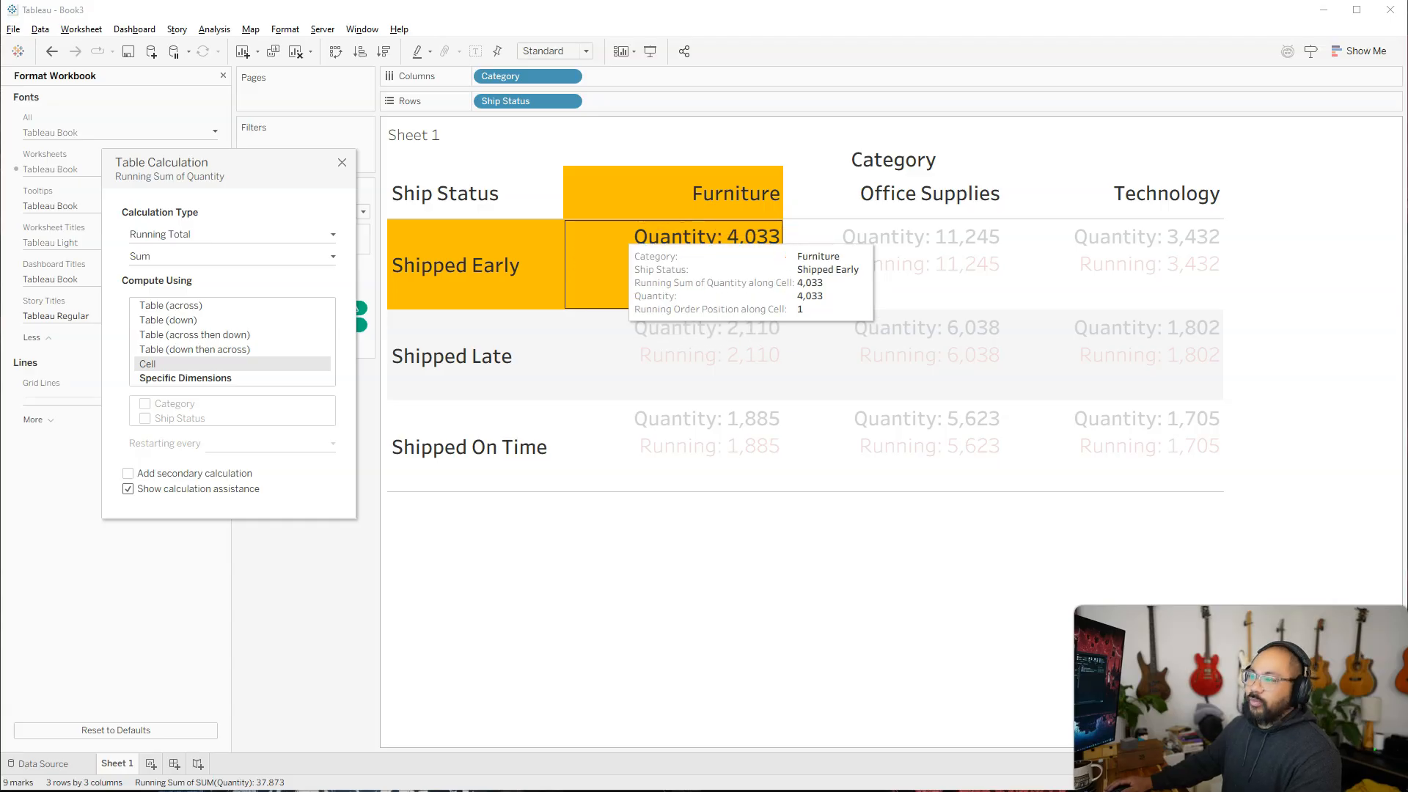
pyautogui.click(176, 306)
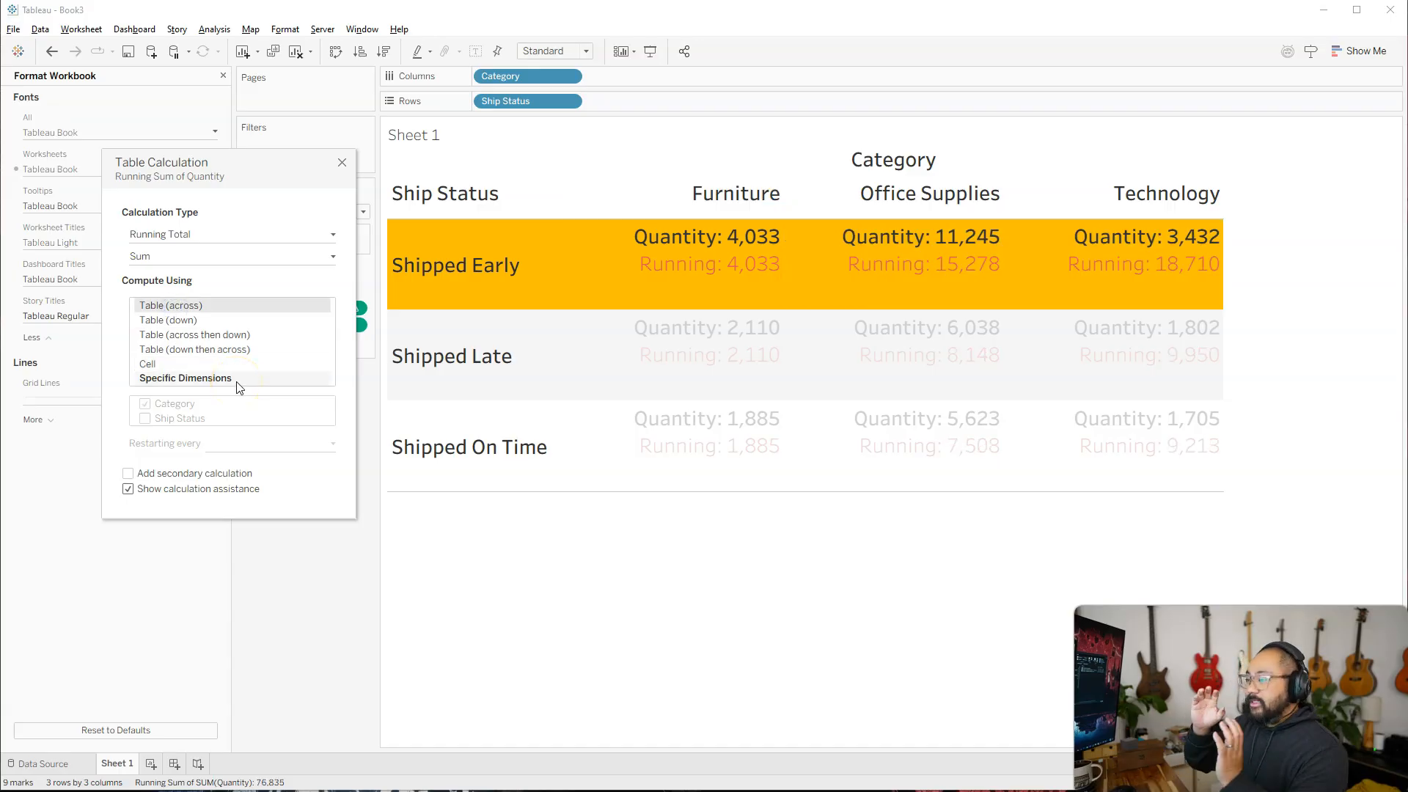
pyautogui.click(342, 162)
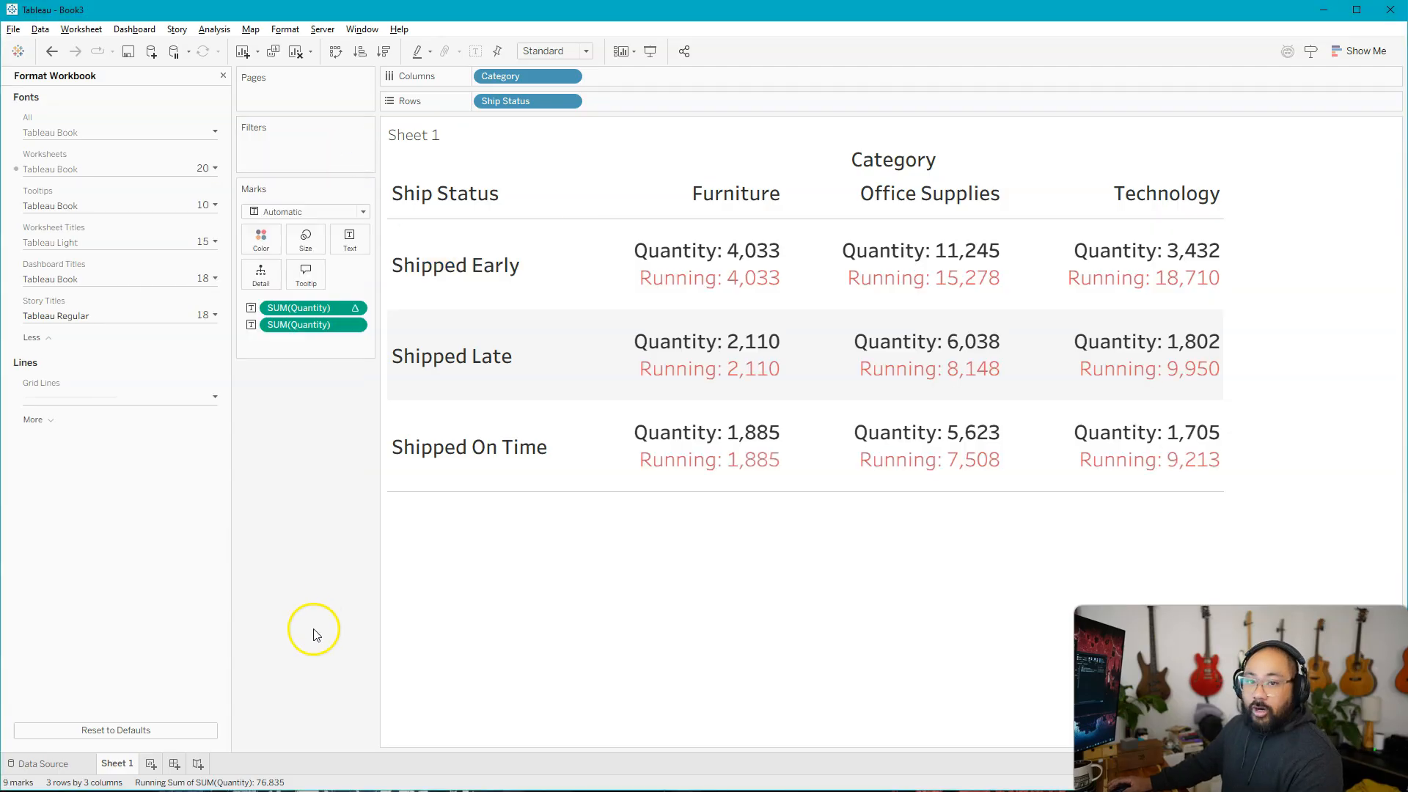
# Add a new worksheet and place Quantity on its rows.
pyautogui.click(151, 770)
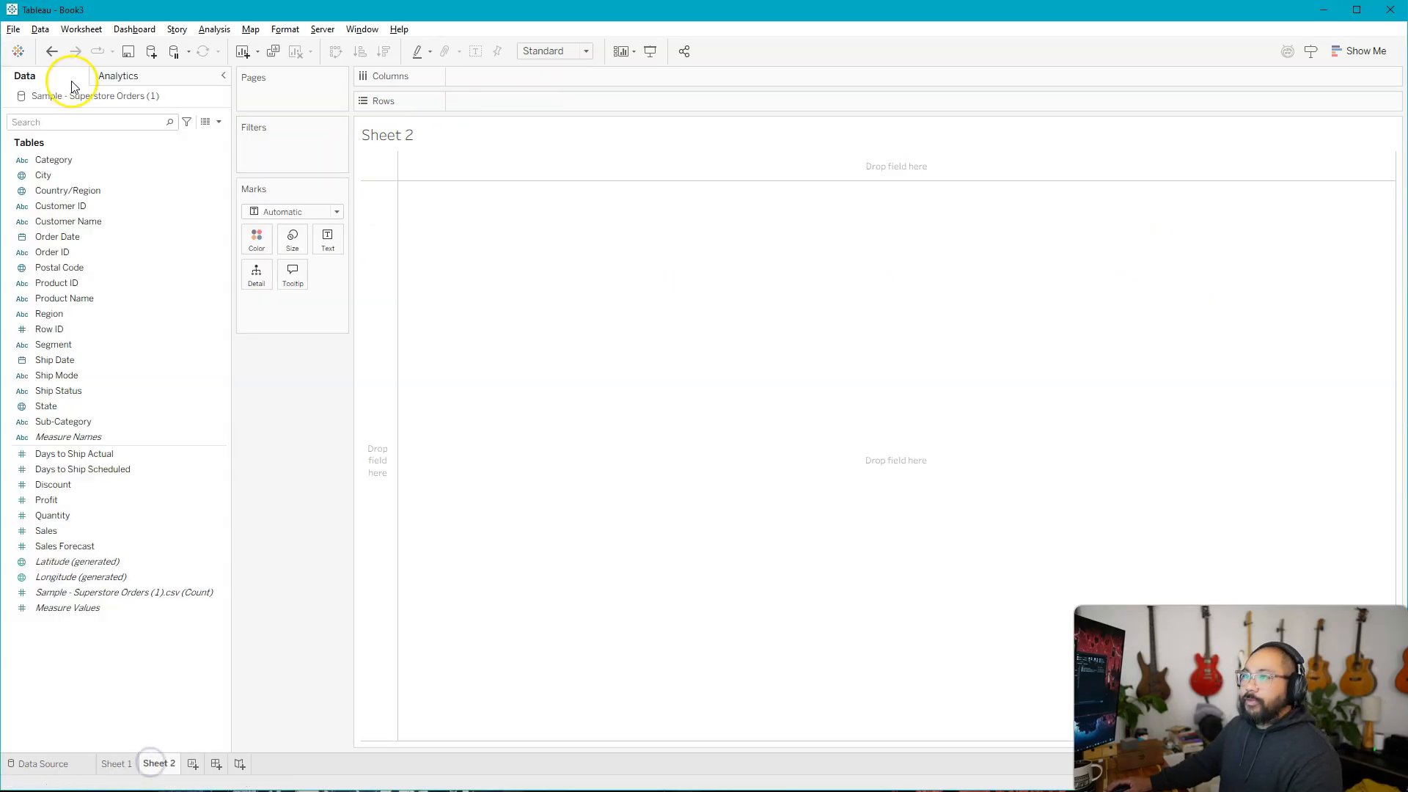
pyautogui.click(98, 519)
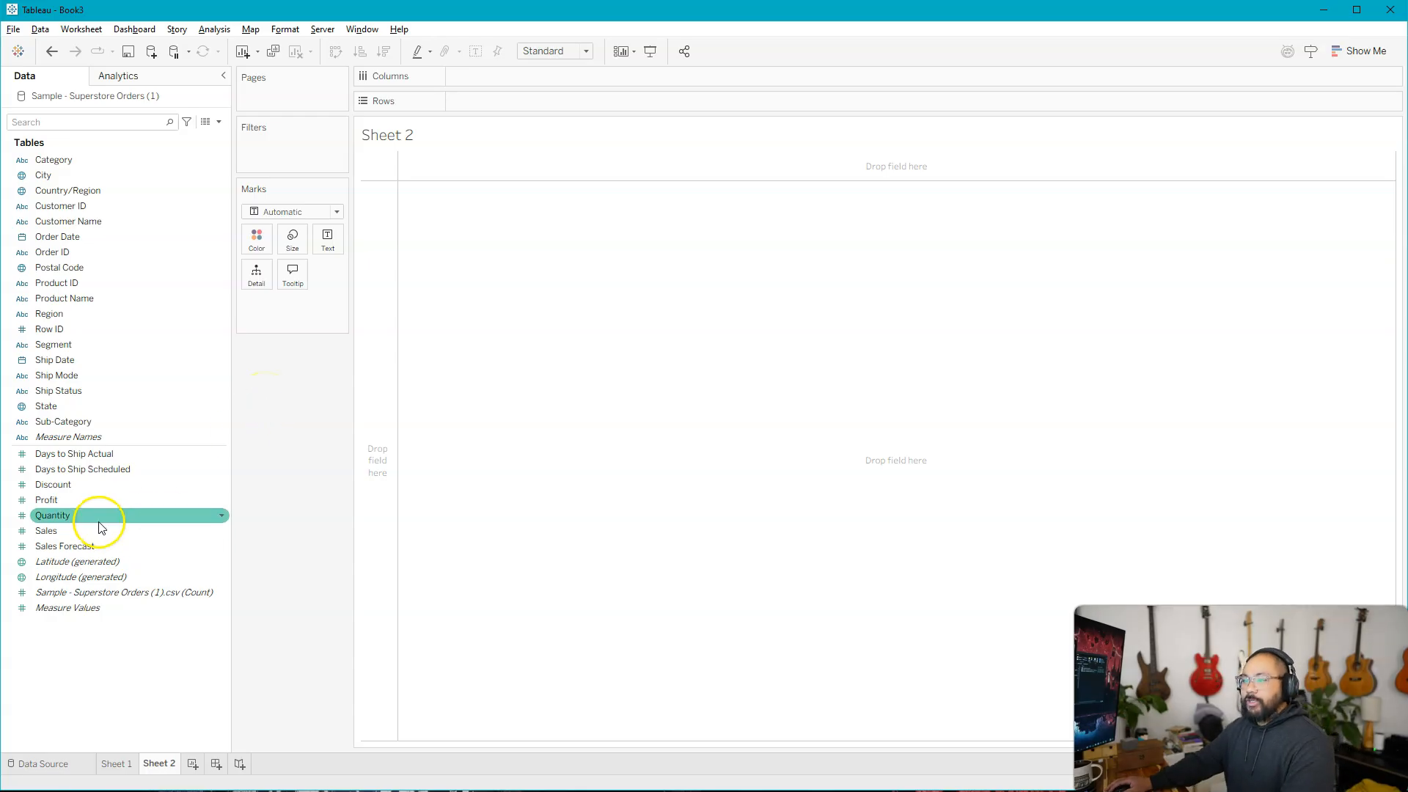
pyautogui.moveTo(95, 526); pyautogui.dragTo(378, 362)
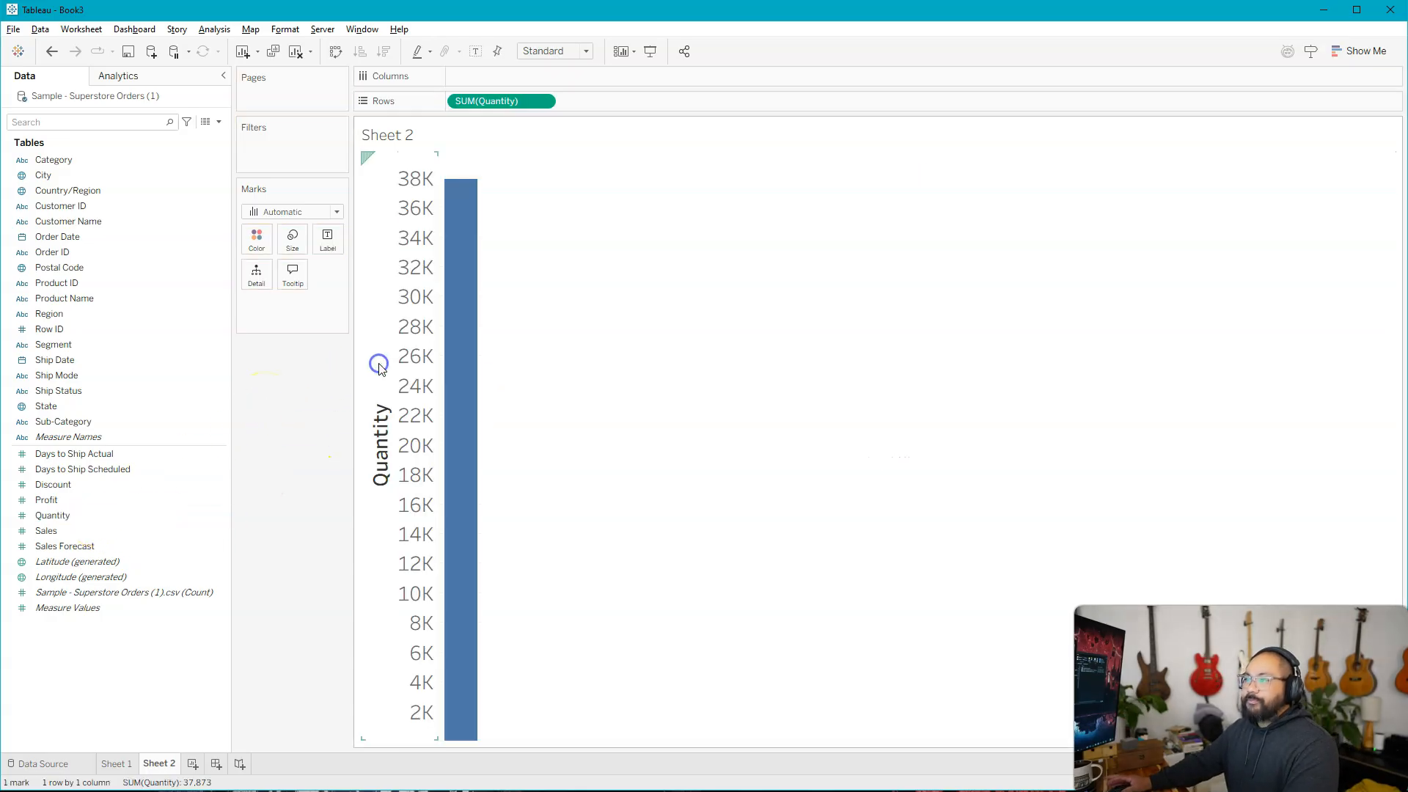
# Set the font size for all worksheets in the workbook formatting to 11.
pyautogui.click(250, 29)
pyautogui.moveTo(289, 30)
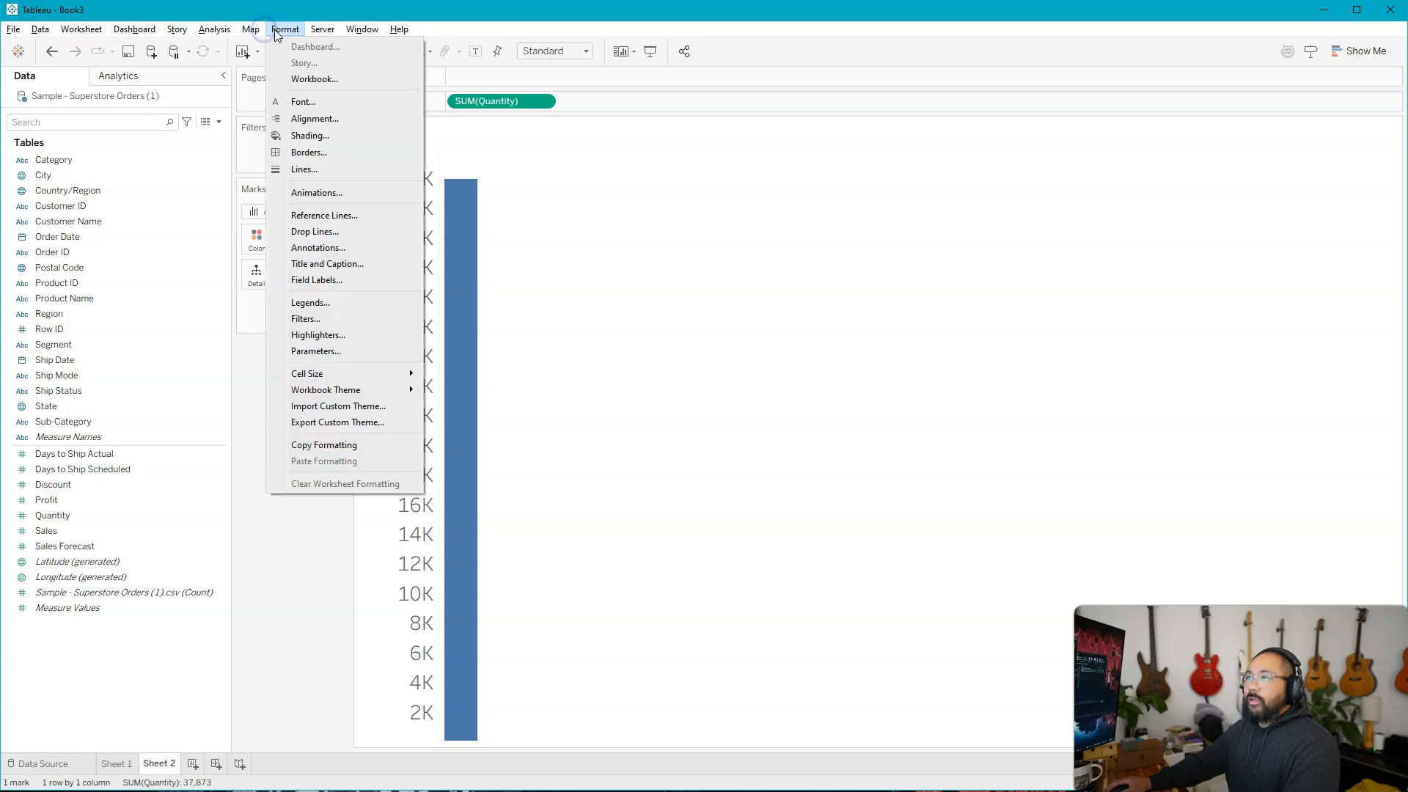
pyautogui.click(314, 78)
pyautogui.click(203, 168)
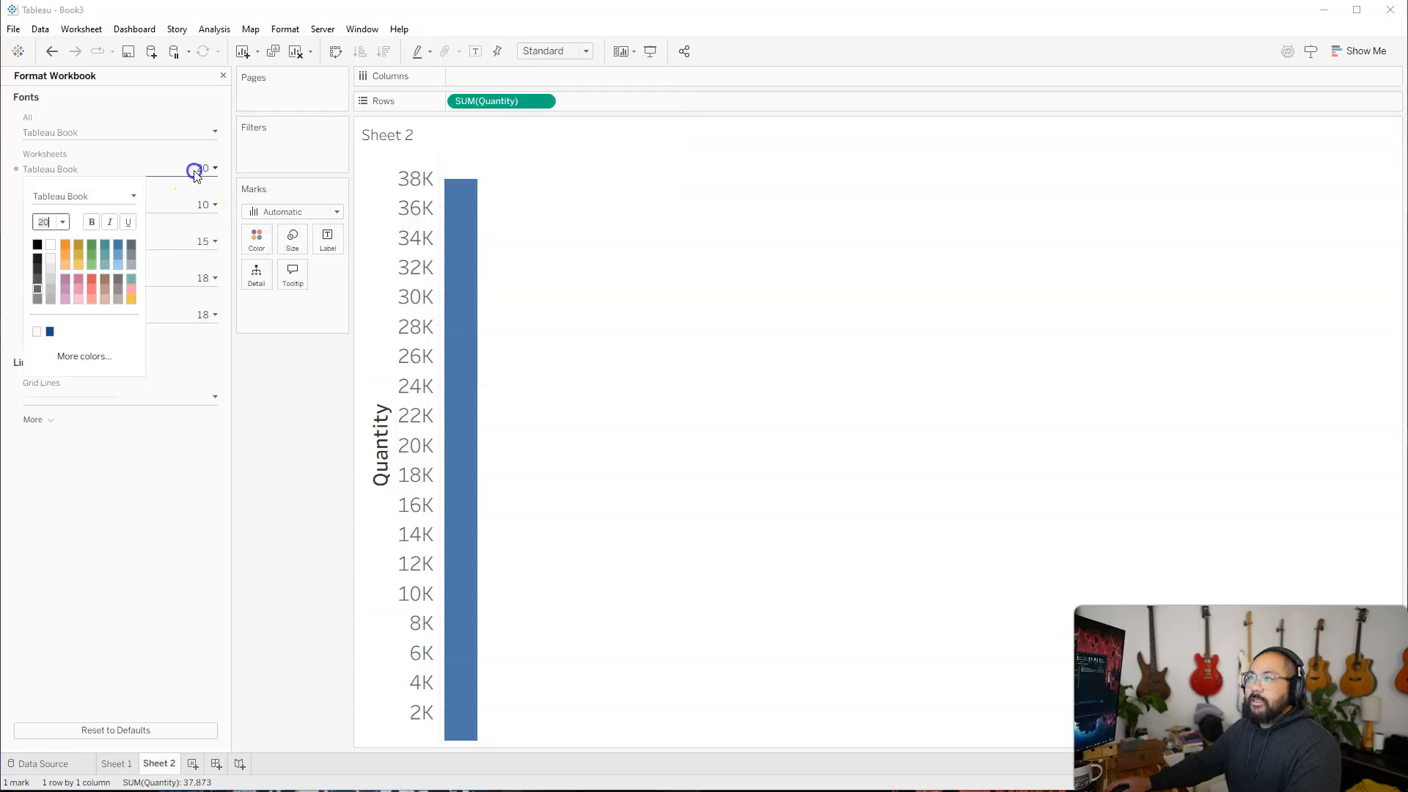
pyautogui.click(64, 222)
pyautogui.click(35, 283)
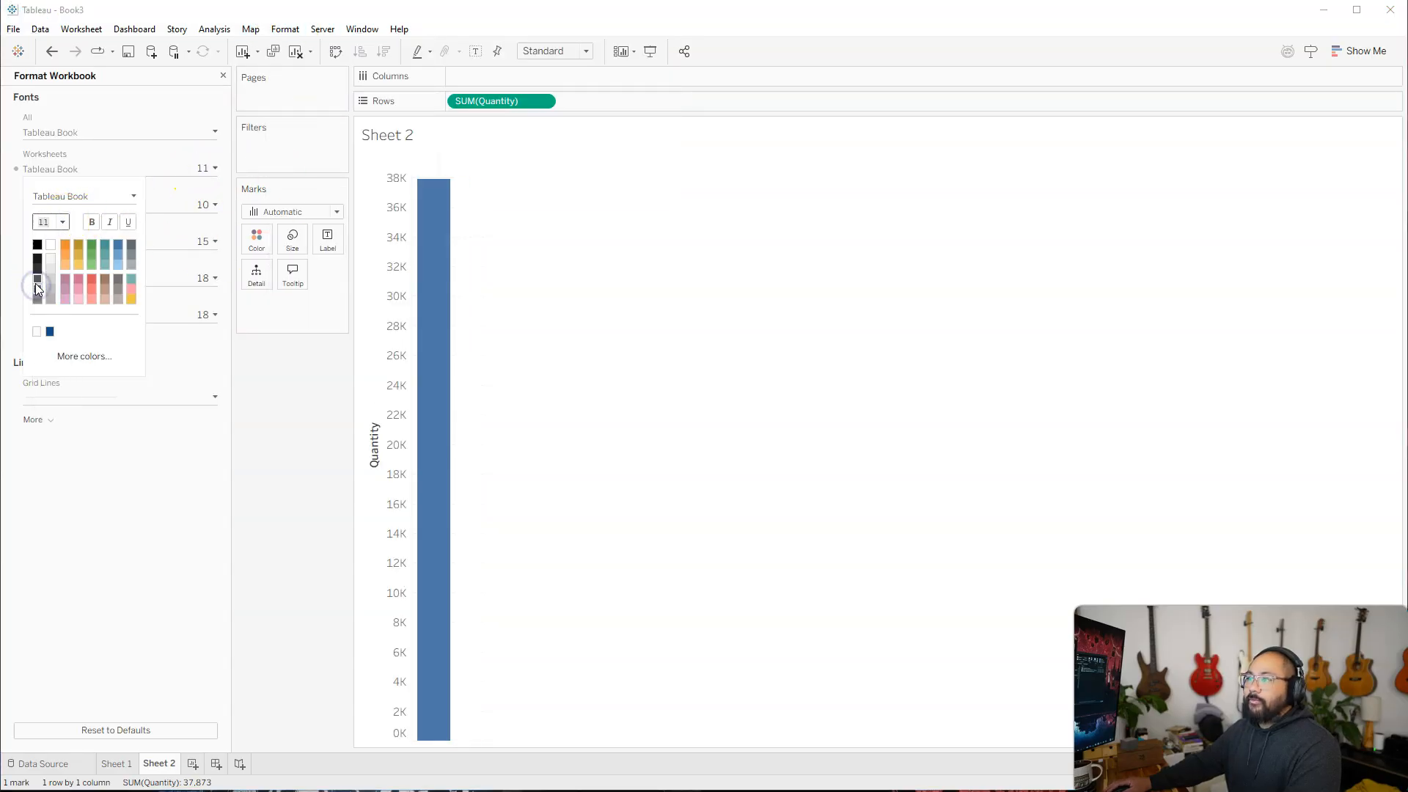
pyautogui.click(291, 456)
pyautogui.click(223, 75)
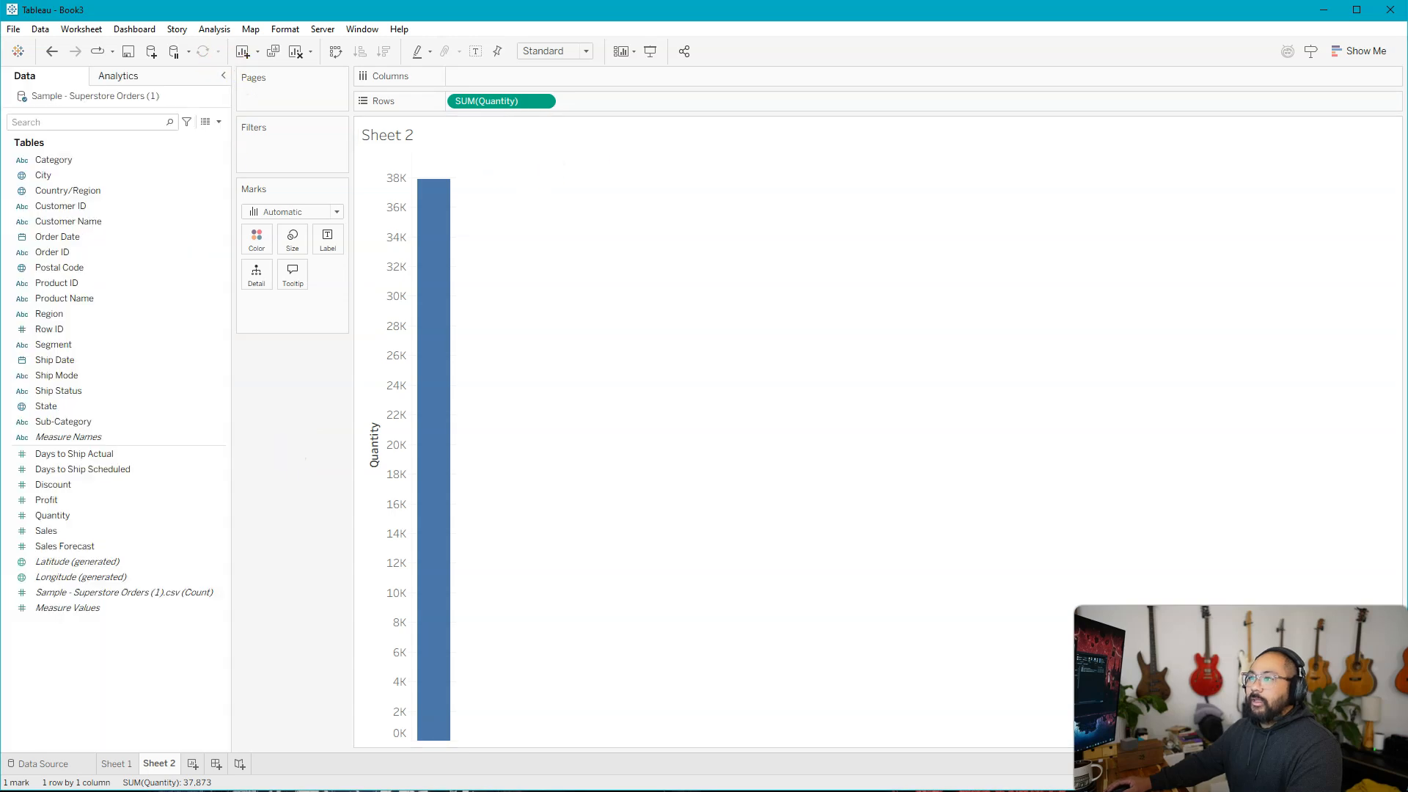
# Add Order Date to the columns as a continuous quarter and set the mark type to Bar.
pyautogui.click(58, 178)
pyautogui.moveTo(58, 236); pyautogui.dragTo(475, 67)
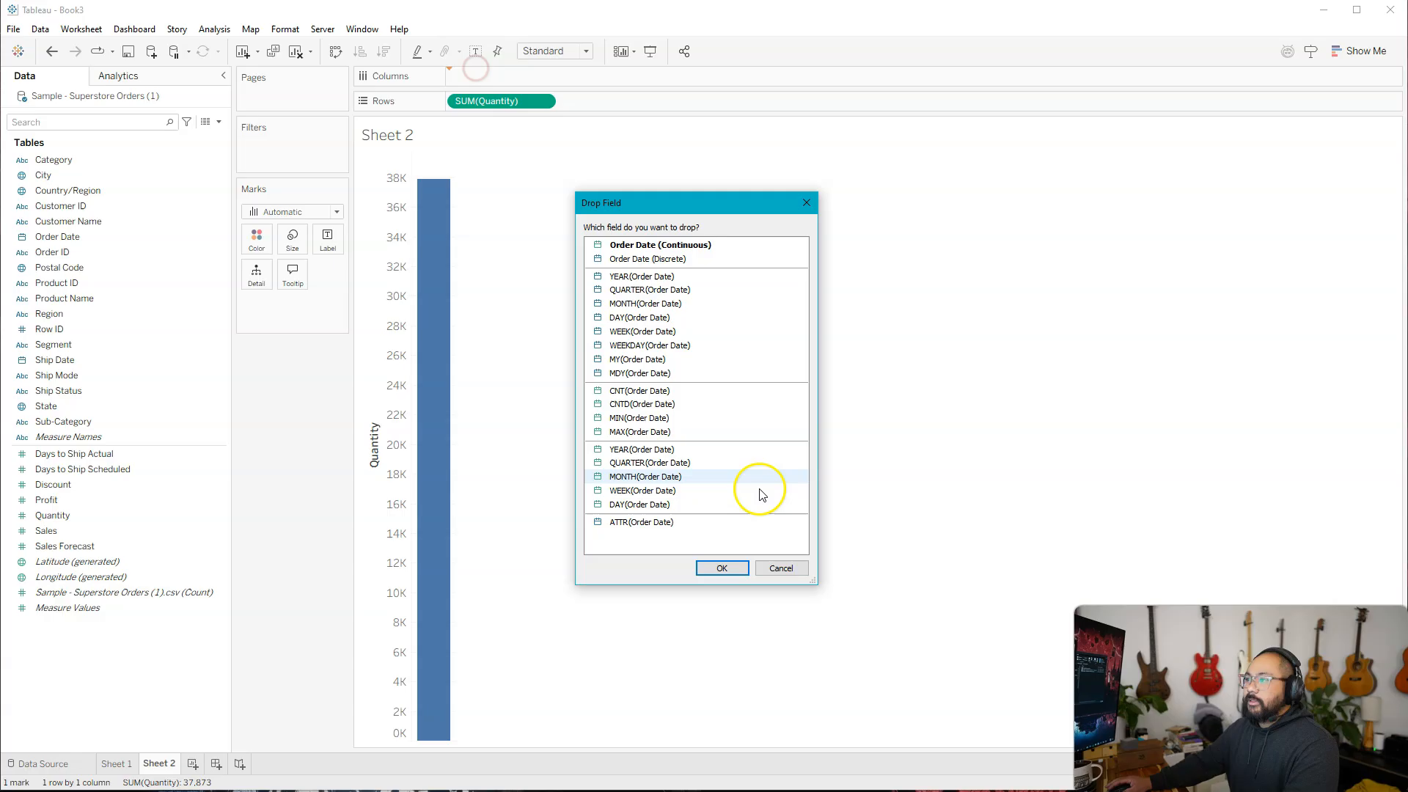
pyautogui.doubleClick(646, 463)
pyautogui.click(264, 213)
pyautogui.click(286, 244)
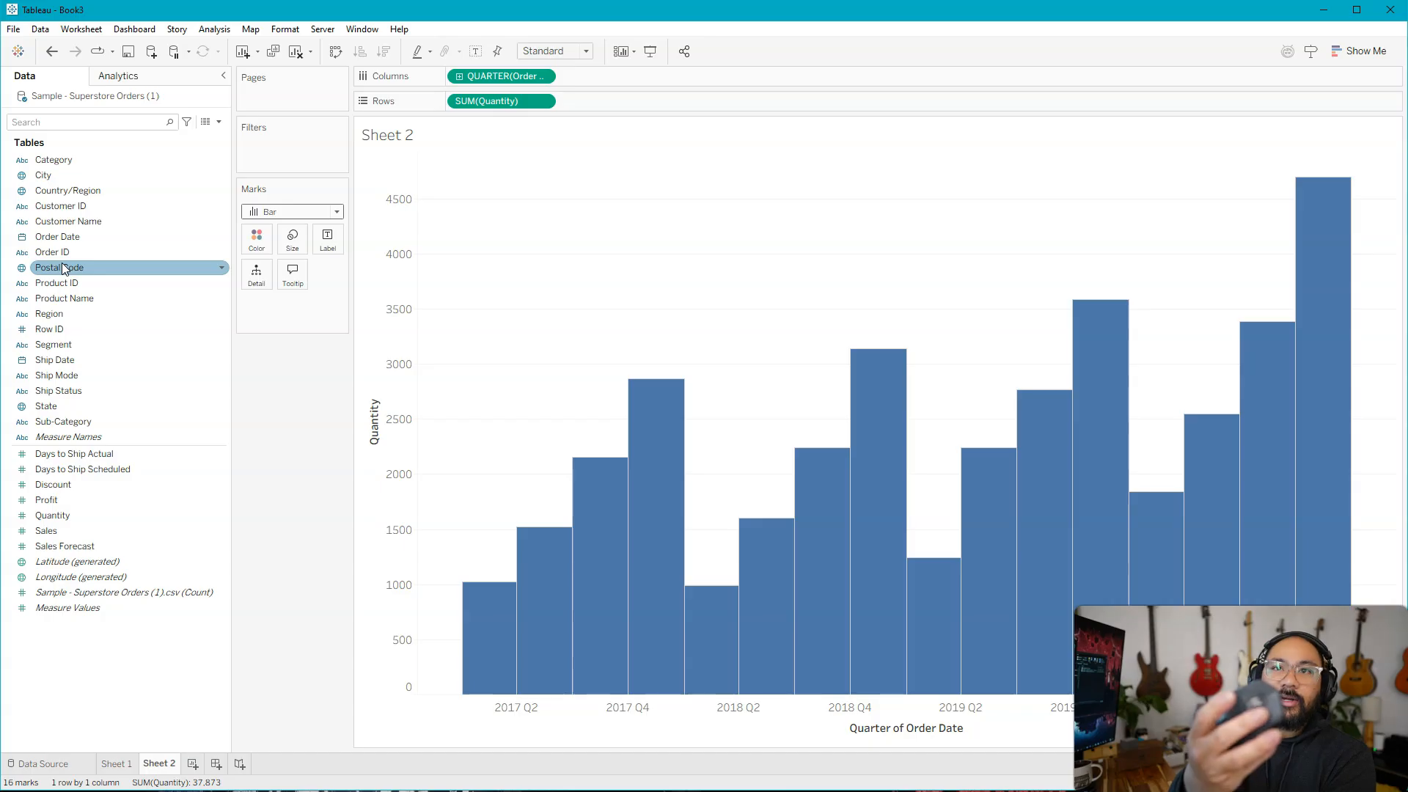
pyautogui.moveTo(61, 240); pyautogui.dragTo(626, 78)
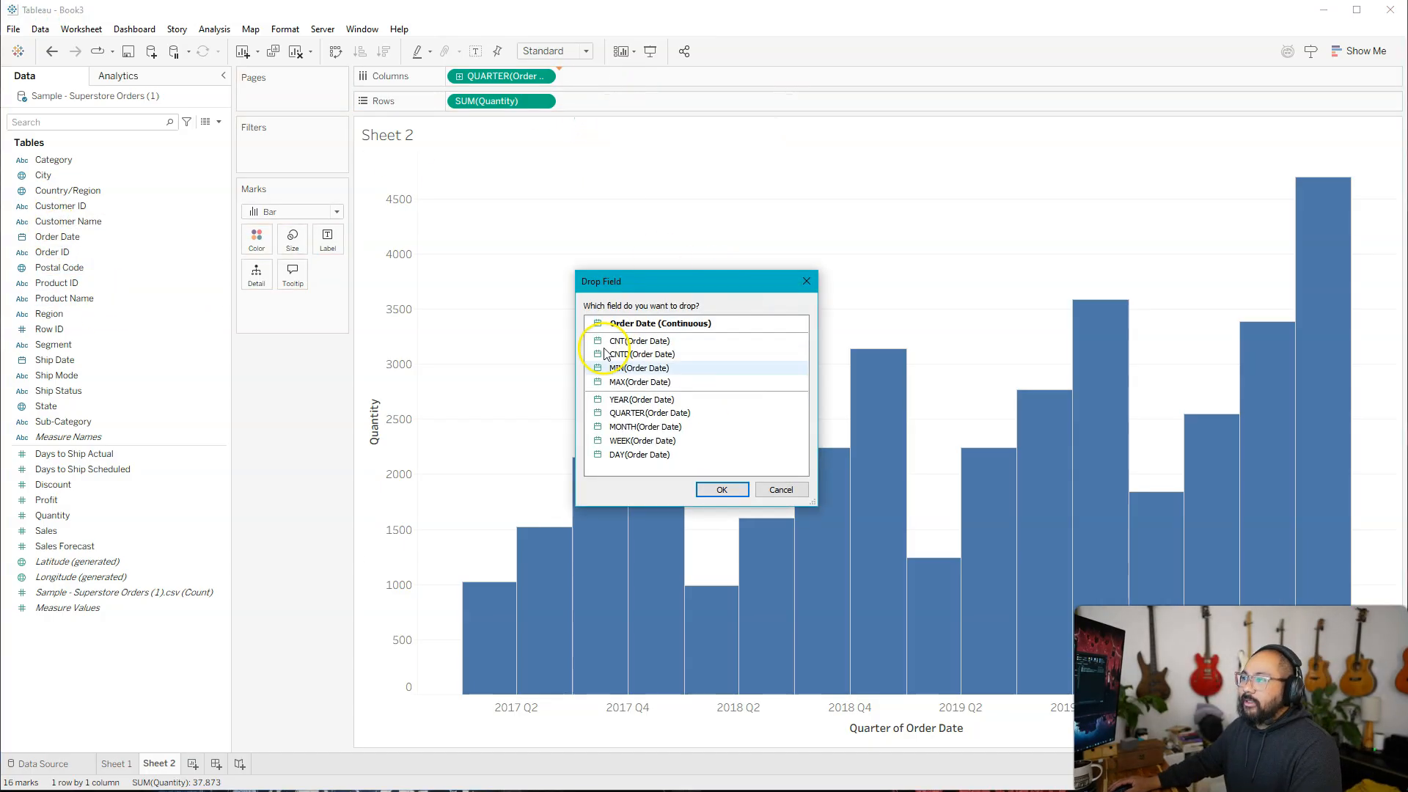
pyautogui.click(632, 412)
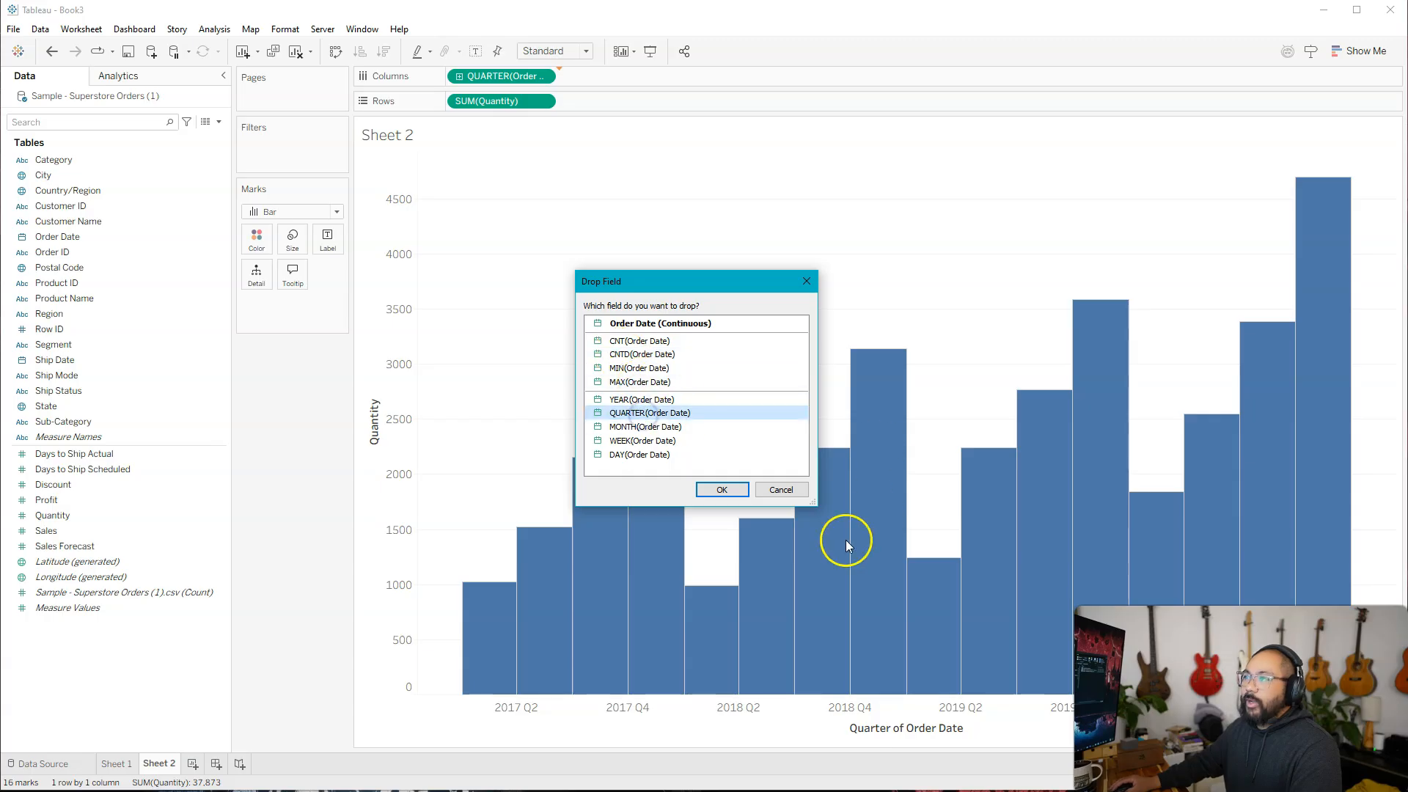
pyautogui.click(792, 492)
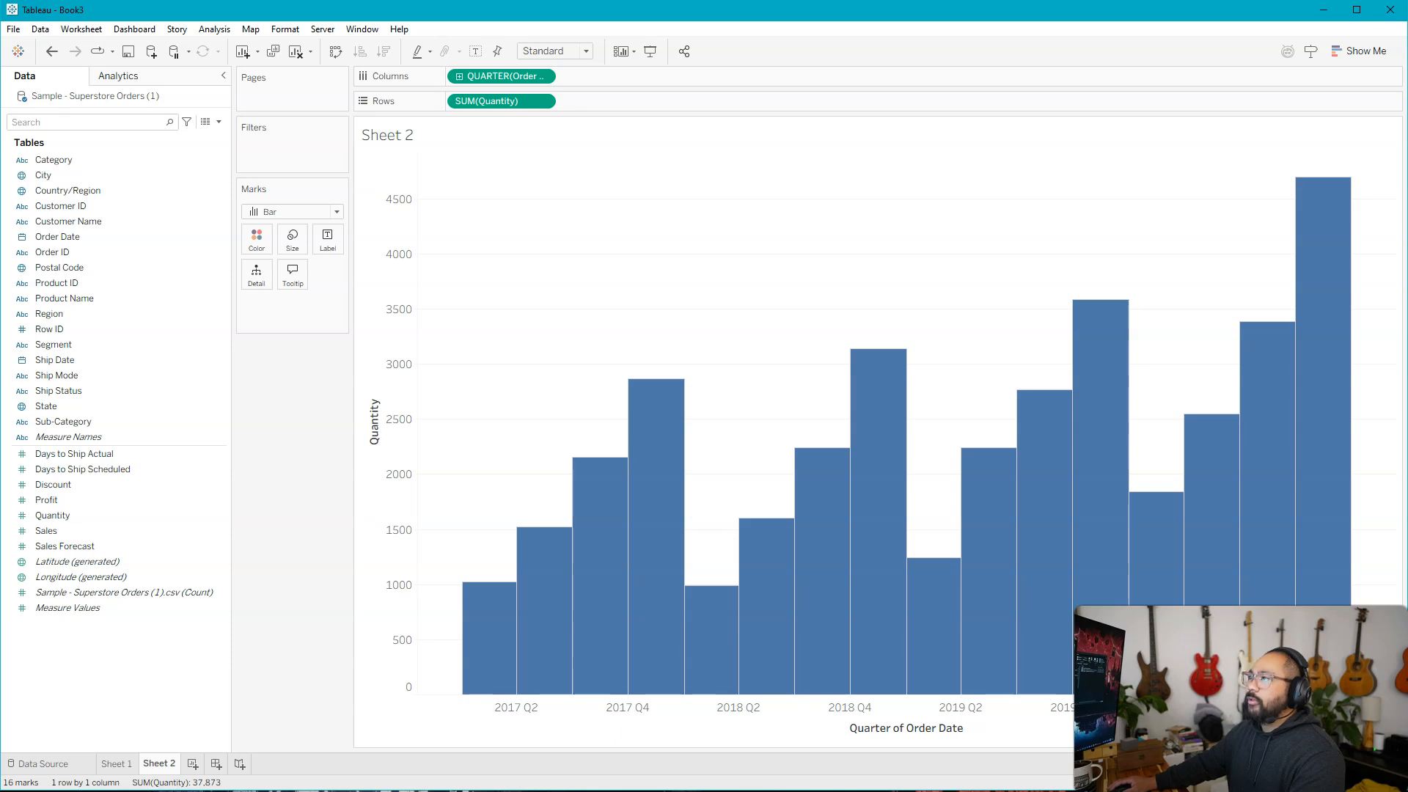
# Add a second Quantity to the rows as a running total and show mark labels on both bar charts.
pyautogui.moveTo(73, 514); pyautogui.dragTo(595, 103)
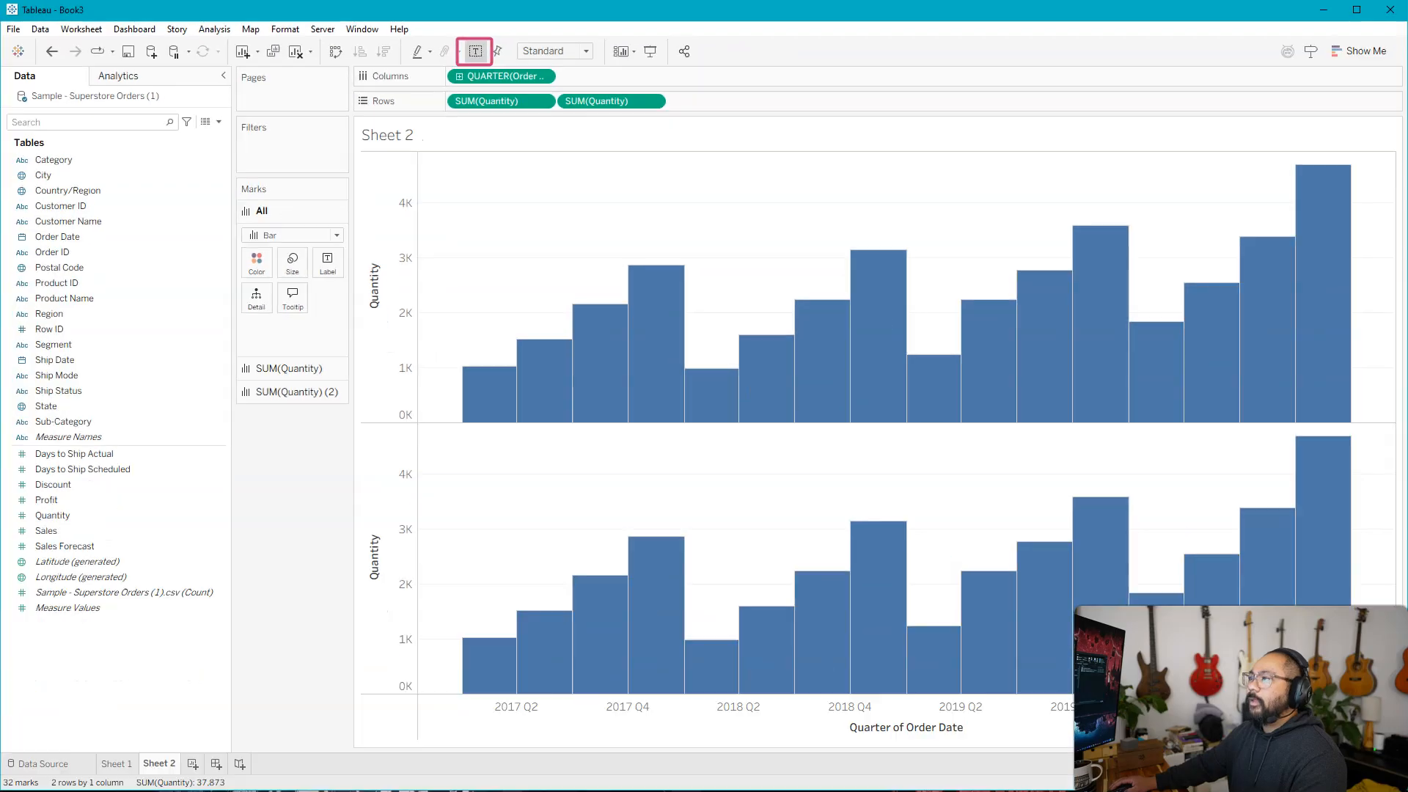
pyautogui.click(474, 51)
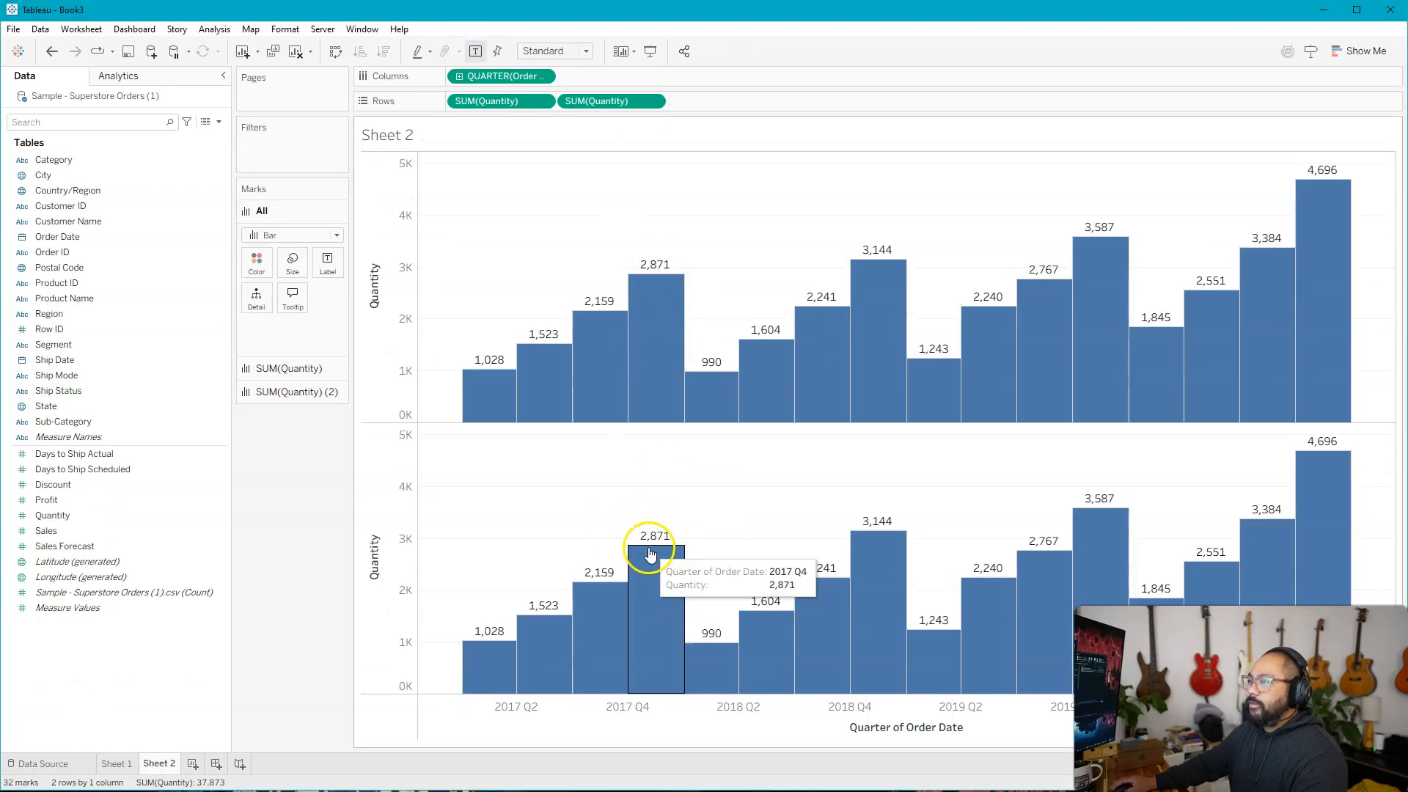
pyautogui.rightClick(602, 103)
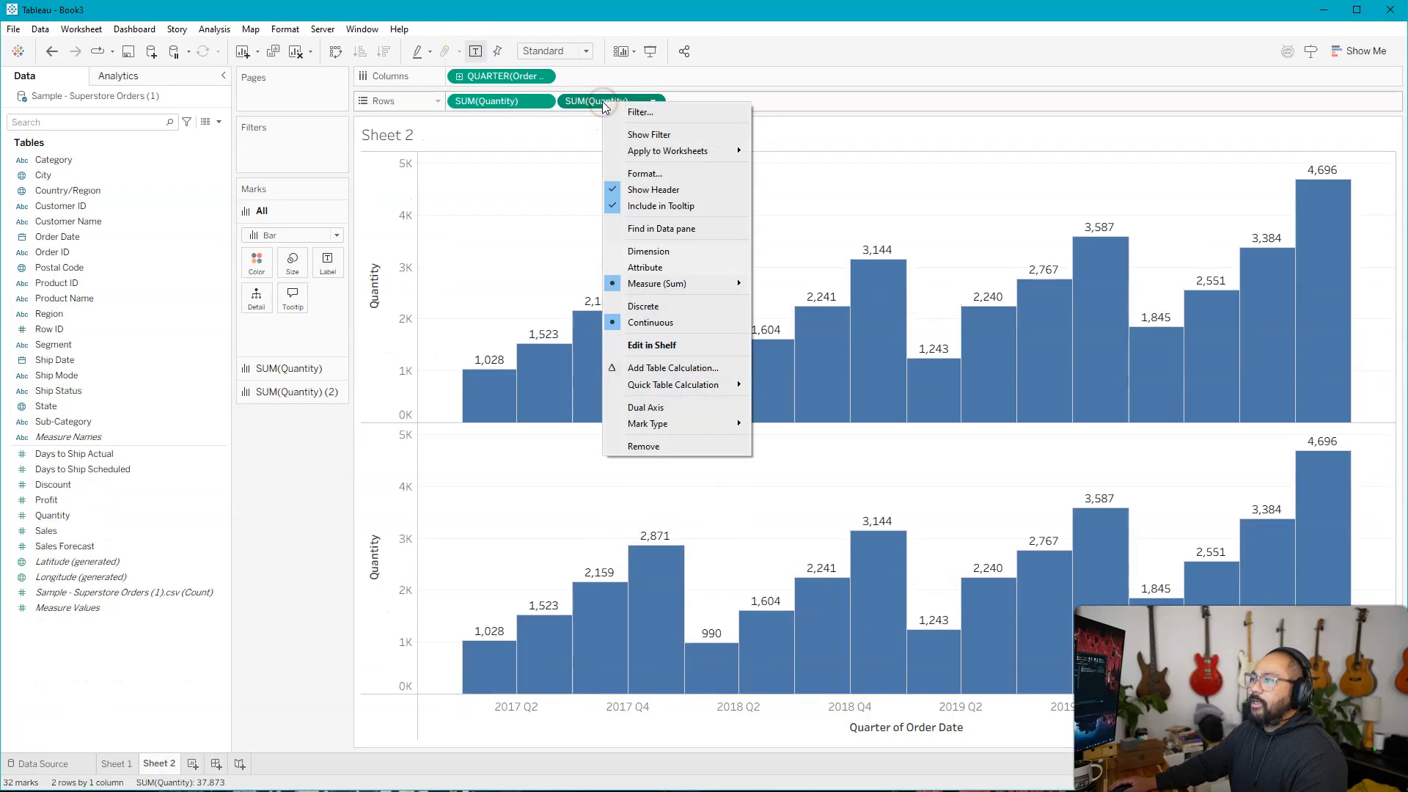
pyautogui.moveTo(716, 384)
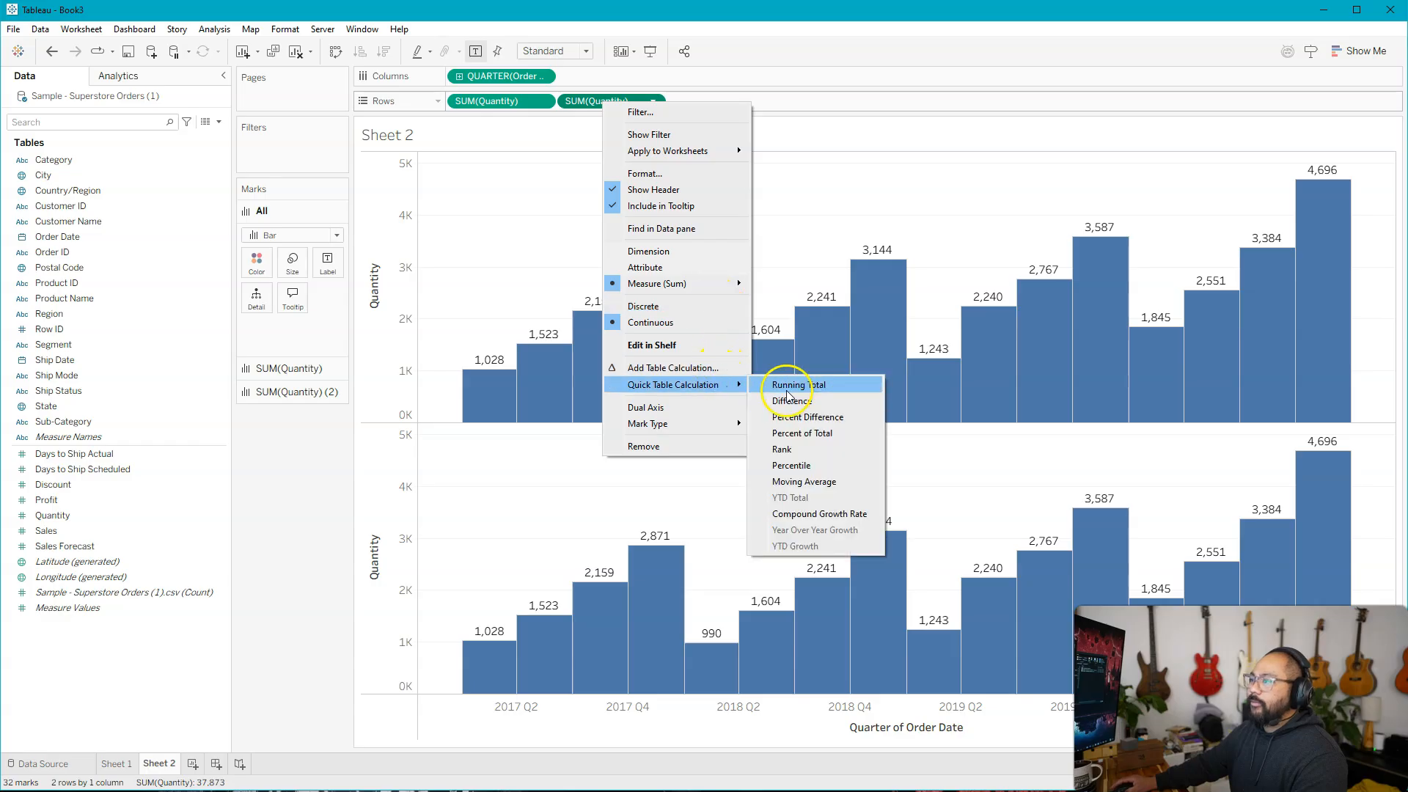
pyautogui.click(784, 386)
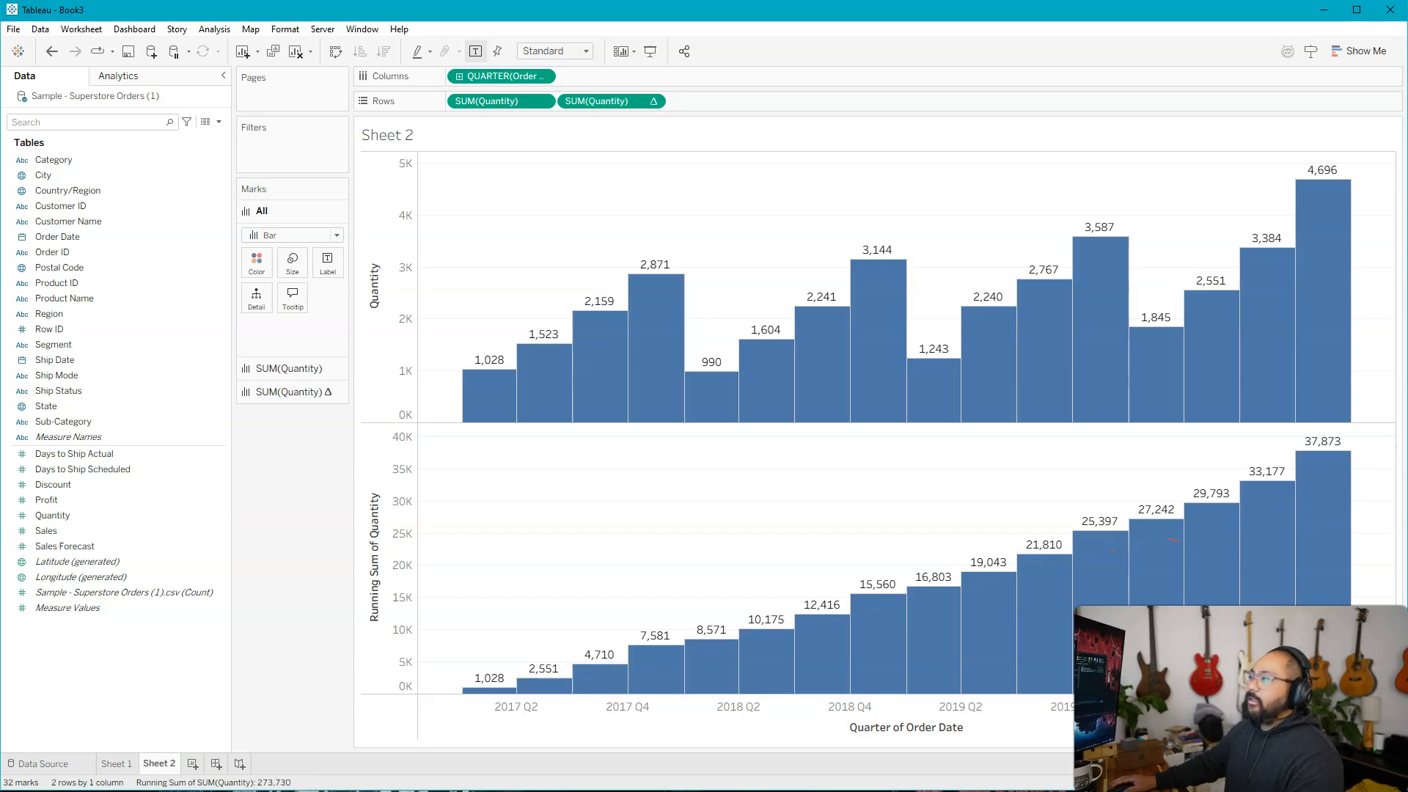
pyautogui.moveTo(1269, 247)
pyautogui.mouseDown()
pyautogui.moveTo(710, 185)
pyautogui.moveTo(652, 446)
pyautogui.moveTo(1242, 230)
pyautogui.mouseUp()
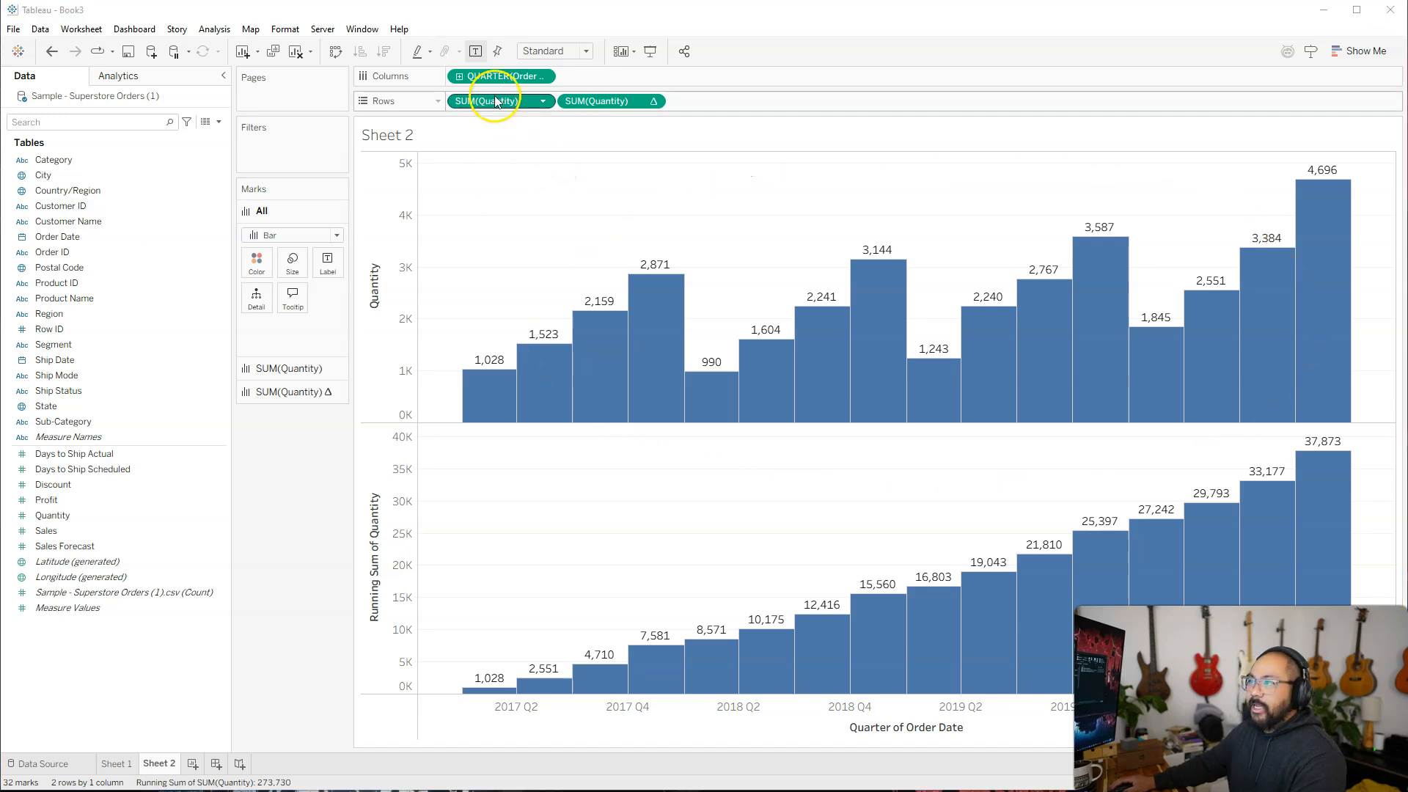
# Add another worksheet with Profit on the rows and State on the columns.
pyautogui.click(192, 764)
pyautogui.moveTo(47, 499); pyautogui.dragTo(517, 102)
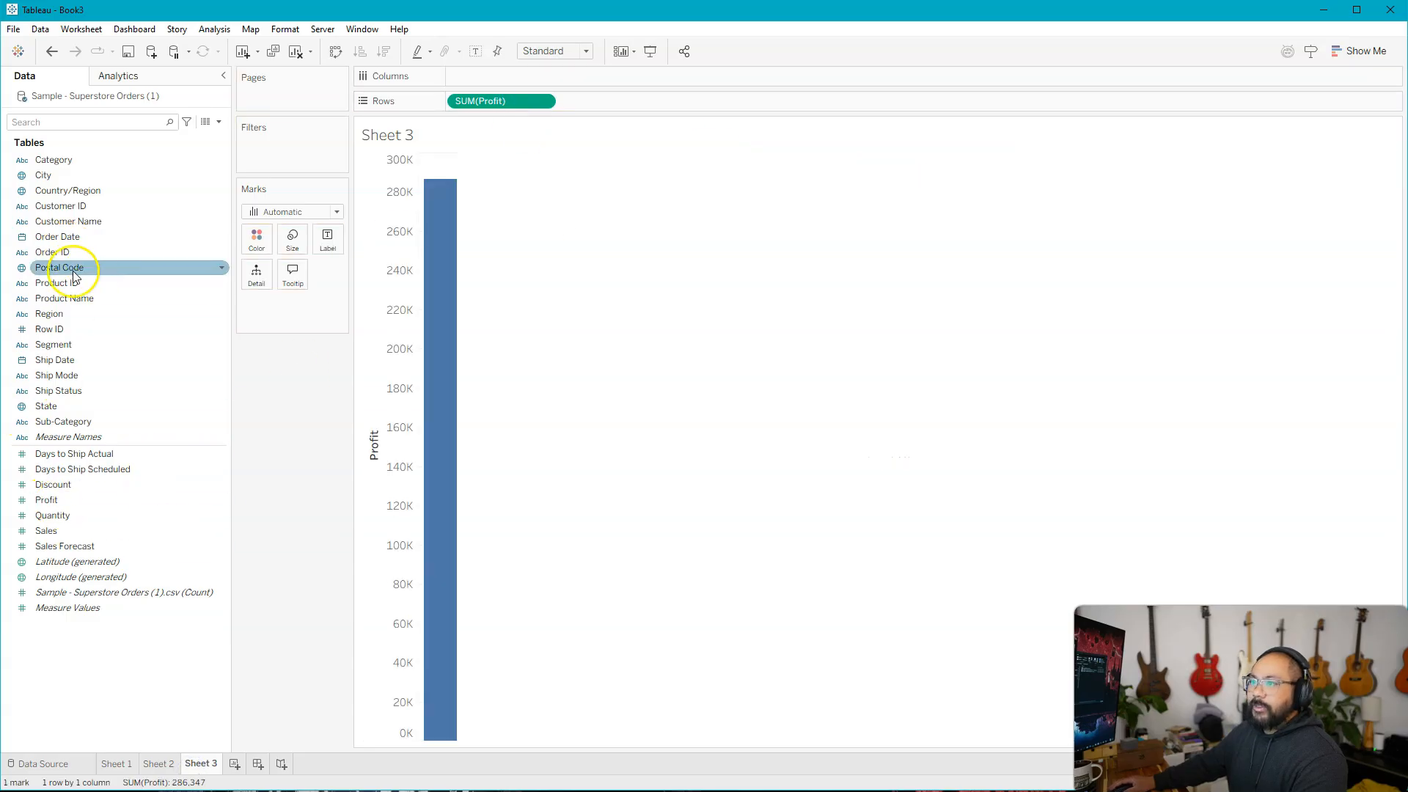
pyautogui.moveTo(59, 406); pyautogui.dragTo(587, 73)
# Duplicate Profit on the rows of the State chart and turn the second copy into a running total.
pyautogui.moveTo(501, 100); pyautogui.dragTo(624, 100)
pyautogui.rightClick(625, 101)
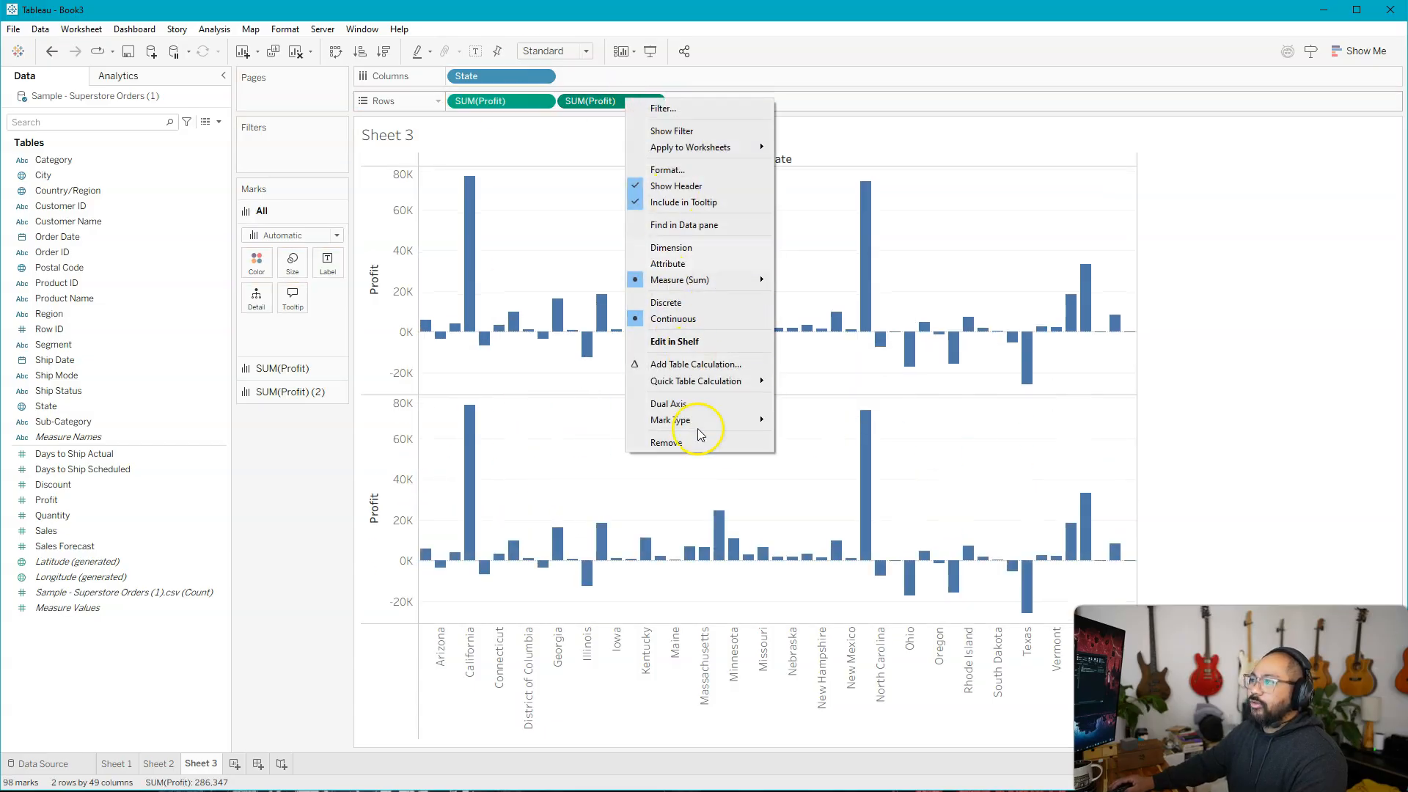
pyautogui.moveTo(708, 377)
pyautogui.click(821, 377)
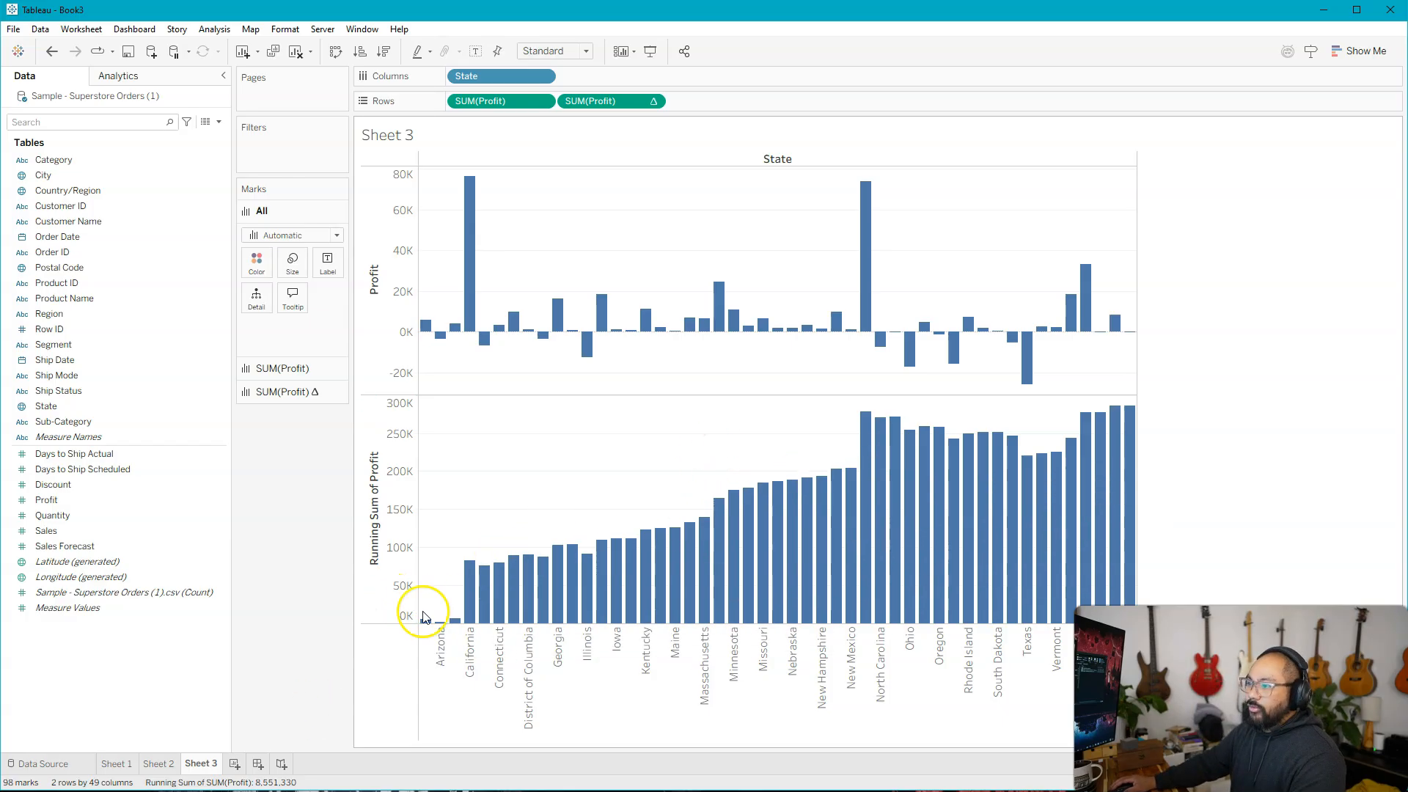
# Delete Sheet 3 with the Profit by State charts.
pyautogui.moveTo(197, 772)
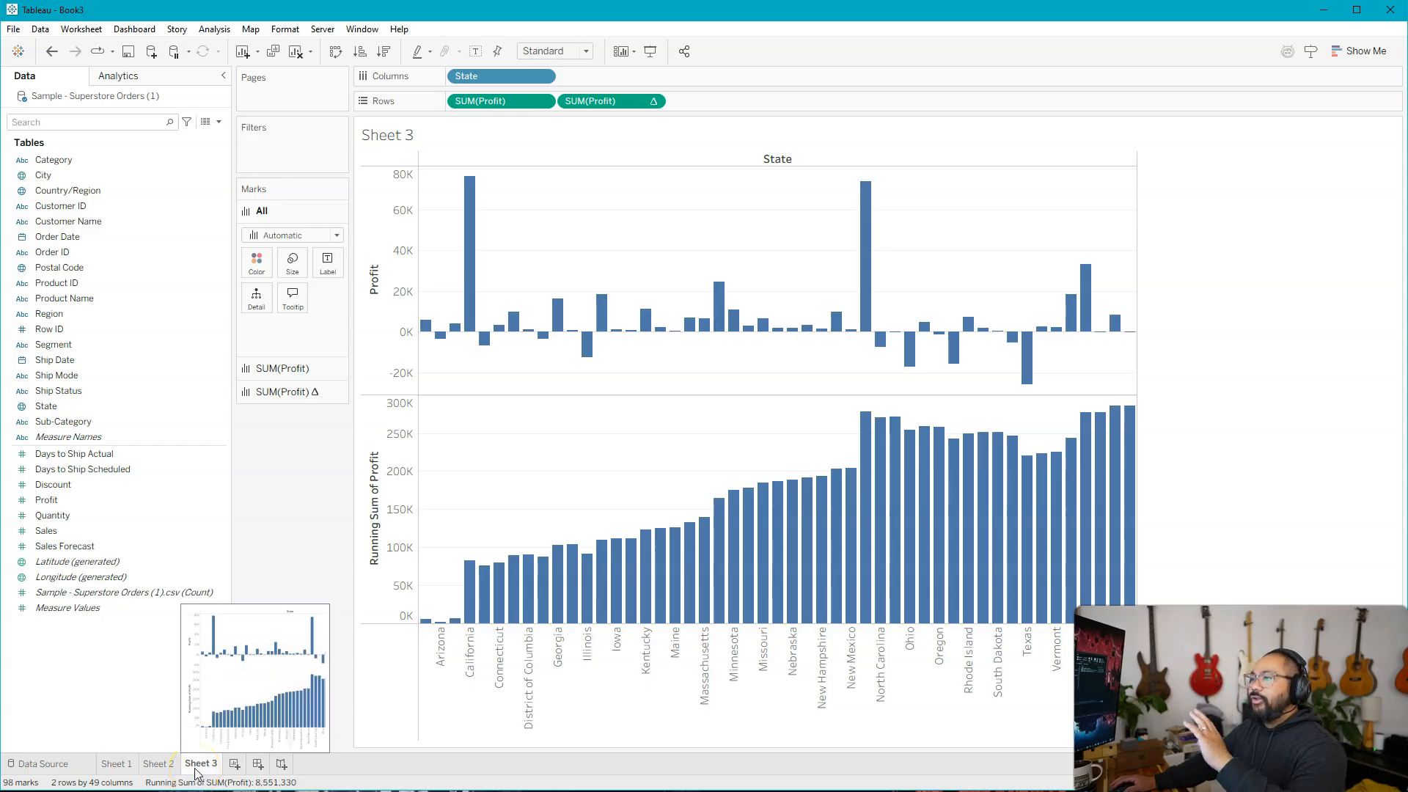
pyautogui.click(196, 770)
pyautogui.rightClick(196, 770)
pyautogui.click(284, 603)
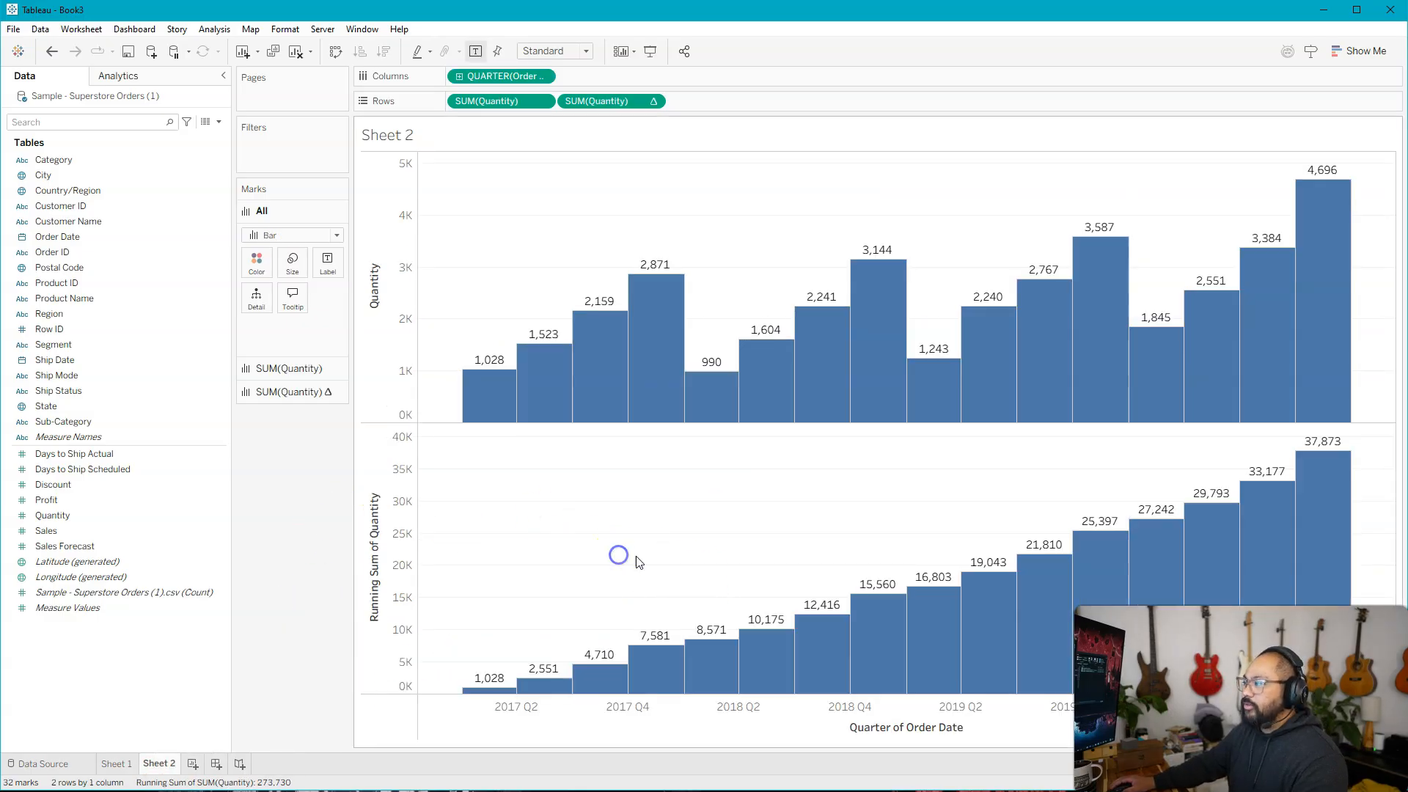
# Try the Line mark type and the Area mark type on both quarterly Quantity charts.
pyautogui.moveTo(630, 674)
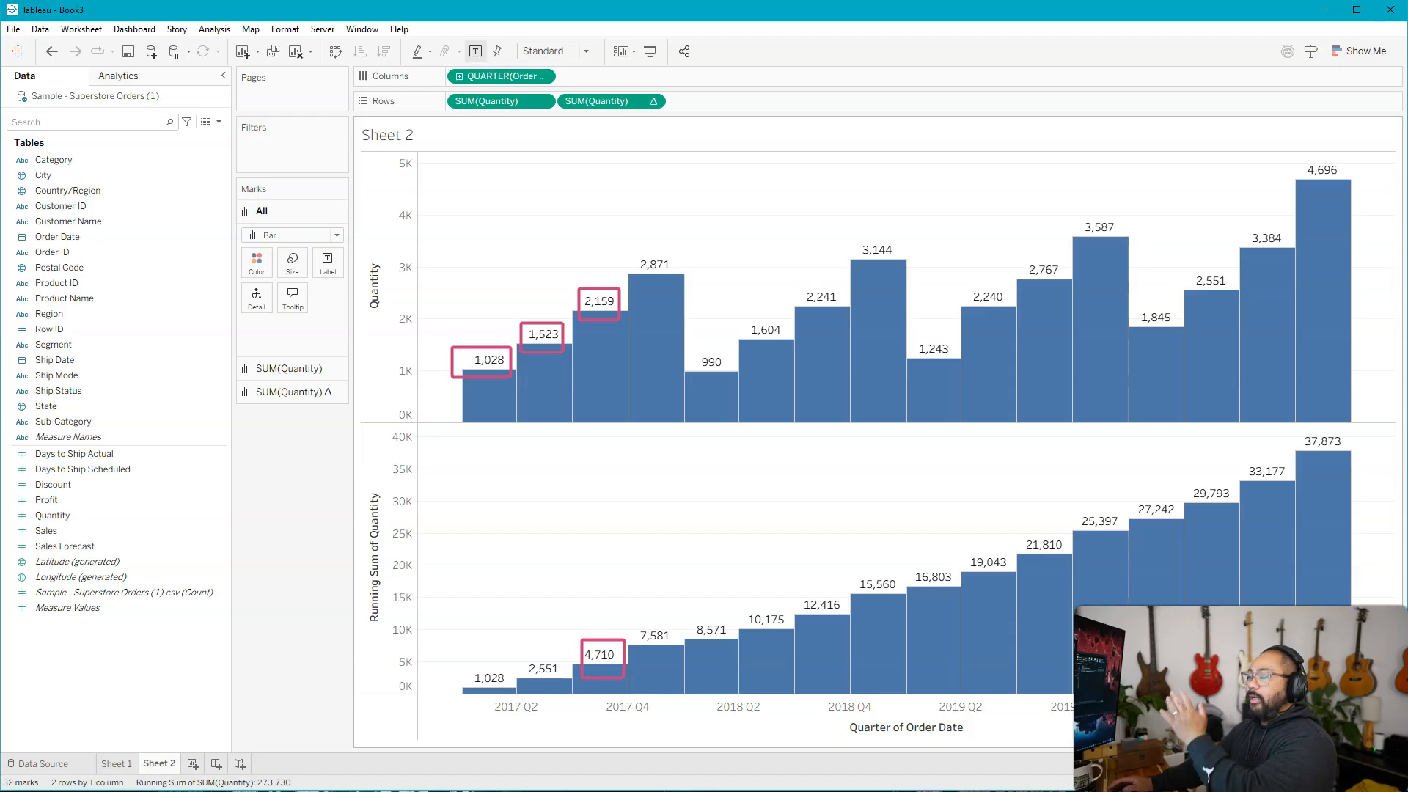
pyautogui.press('Escape')
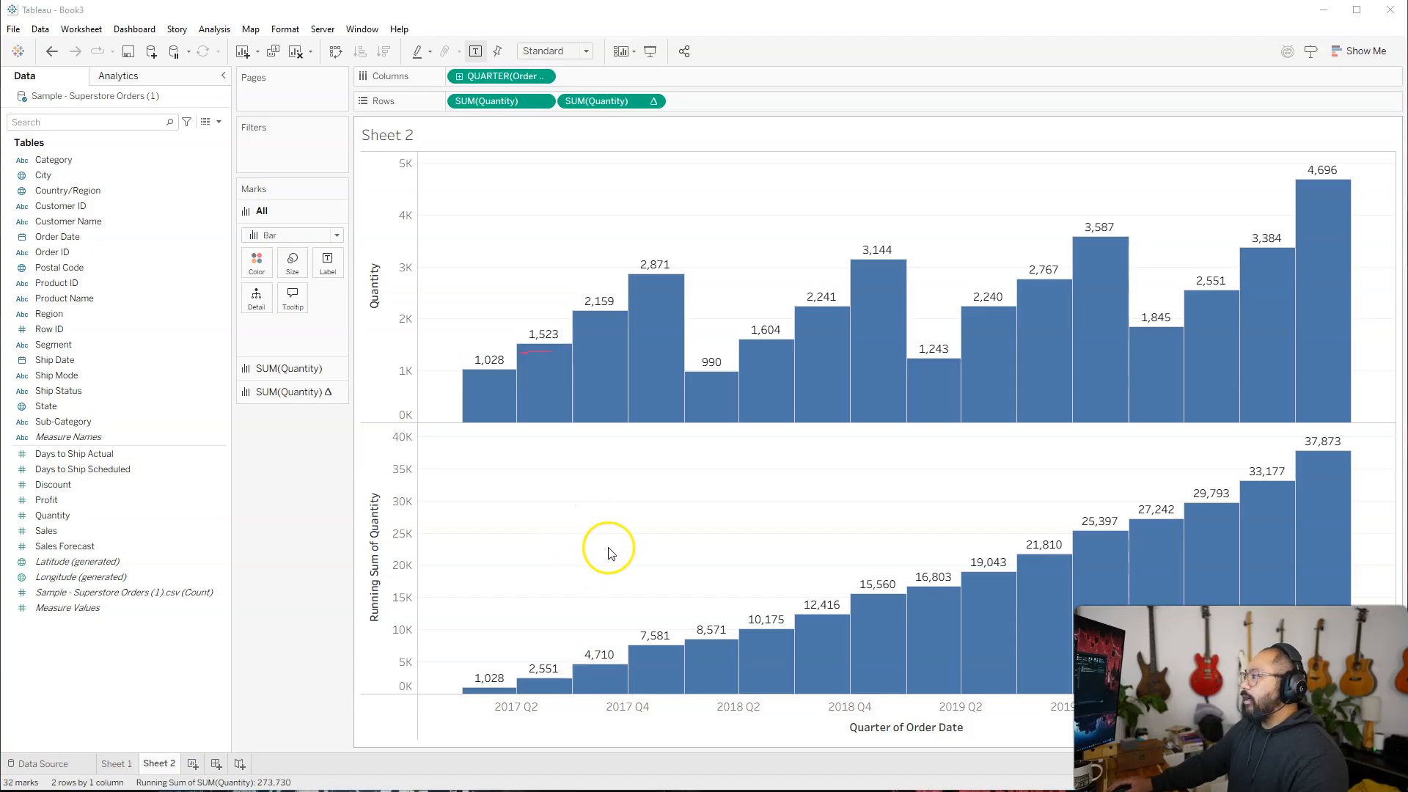
pyautogui.click(300, 235)
pyautogui.click(282, 289)
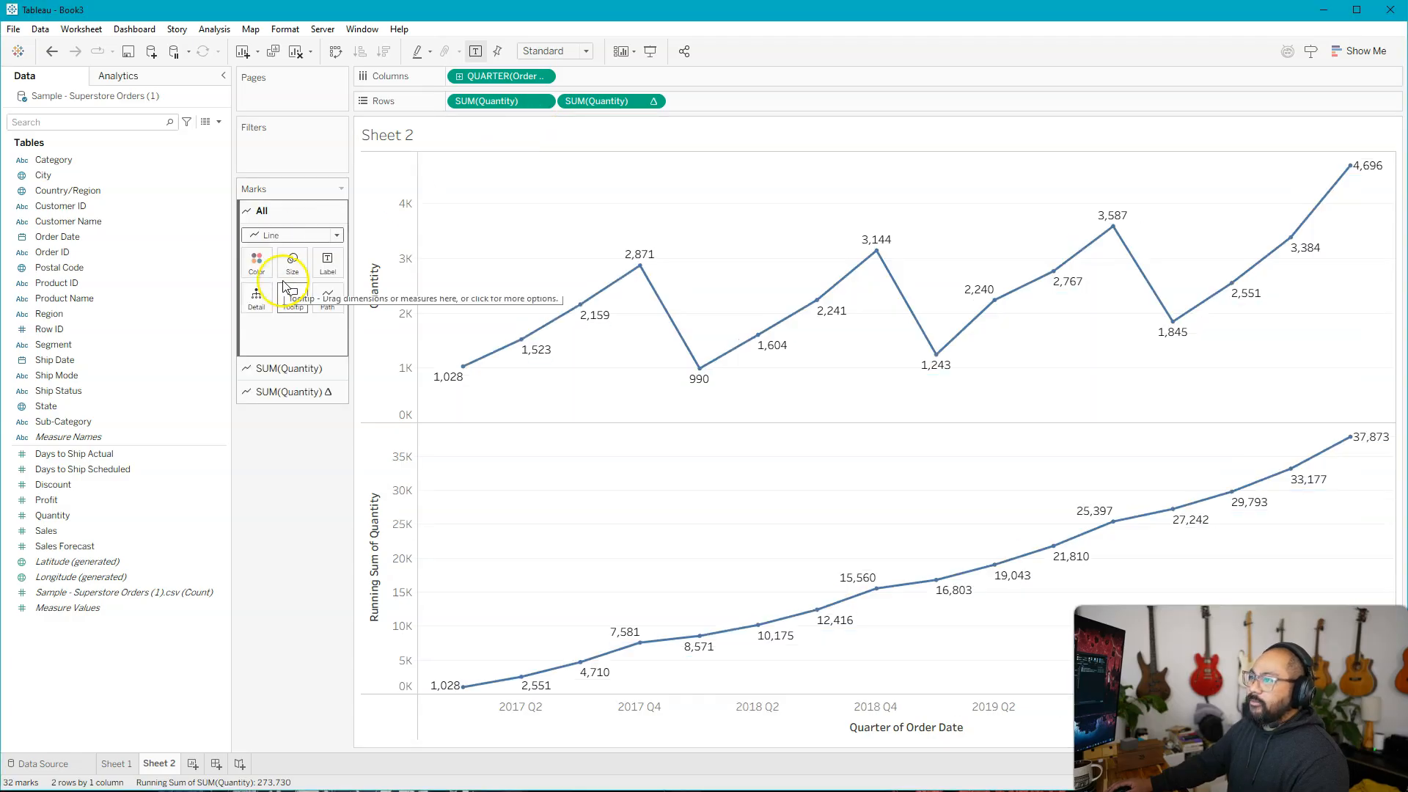
pyautogui.click(278, 235)
pyautogui.click(282, 302)
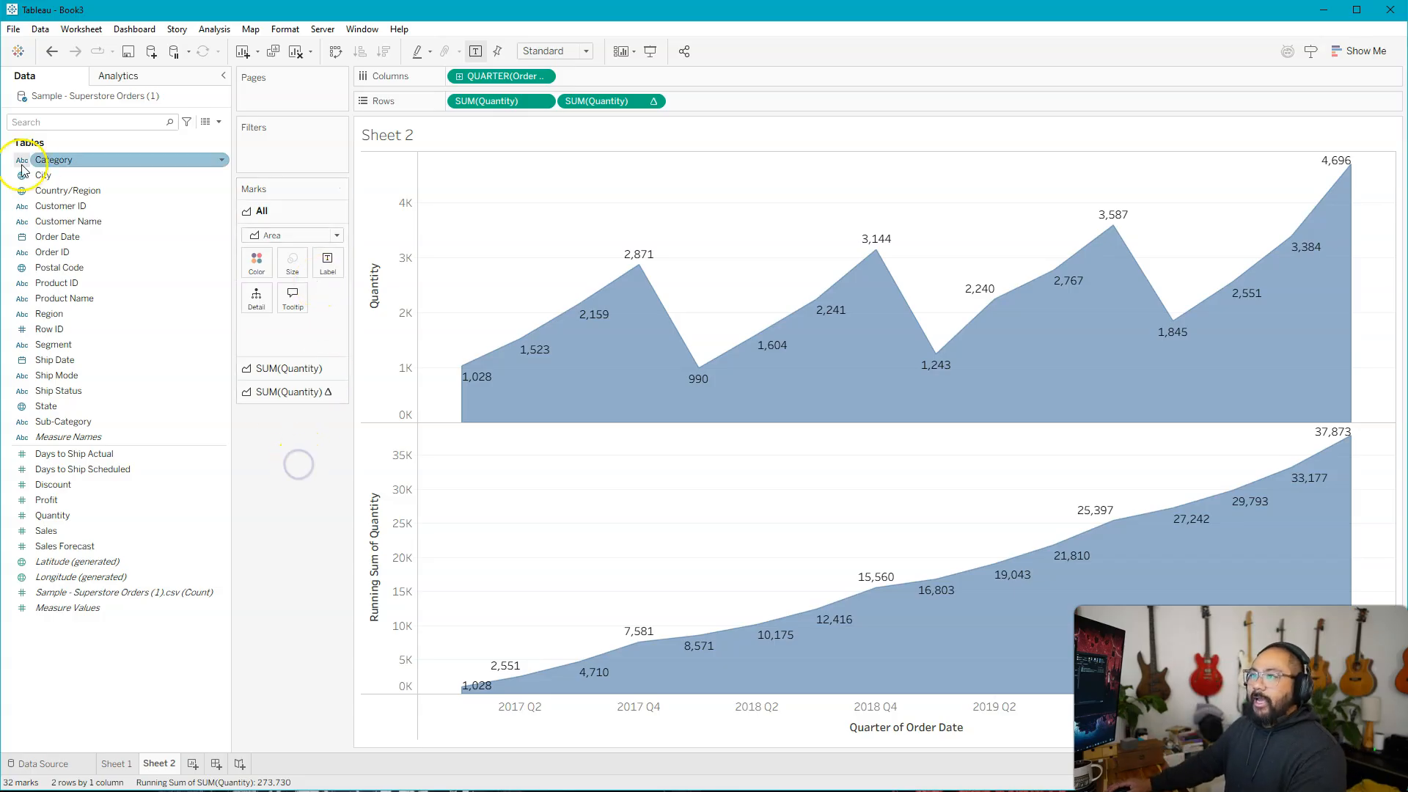
# Split the quarterly charts by Category on the columns and set the mark type for all charts to Bar.
pyautogui.moveTo(44, 161); pyautogui.dragTo(464, 79)
pyautogui.click(287, 243)
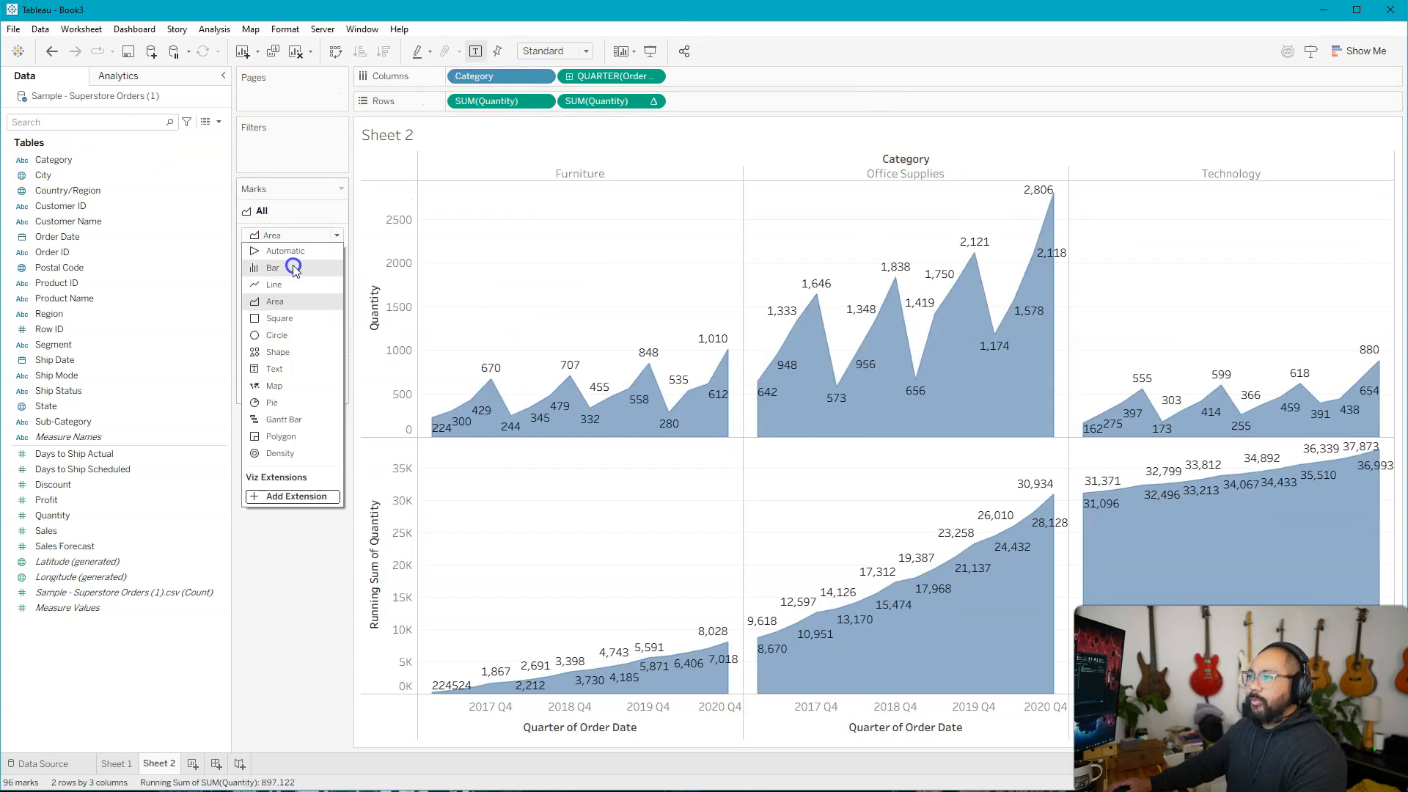
pyautogui.click(290, 266)
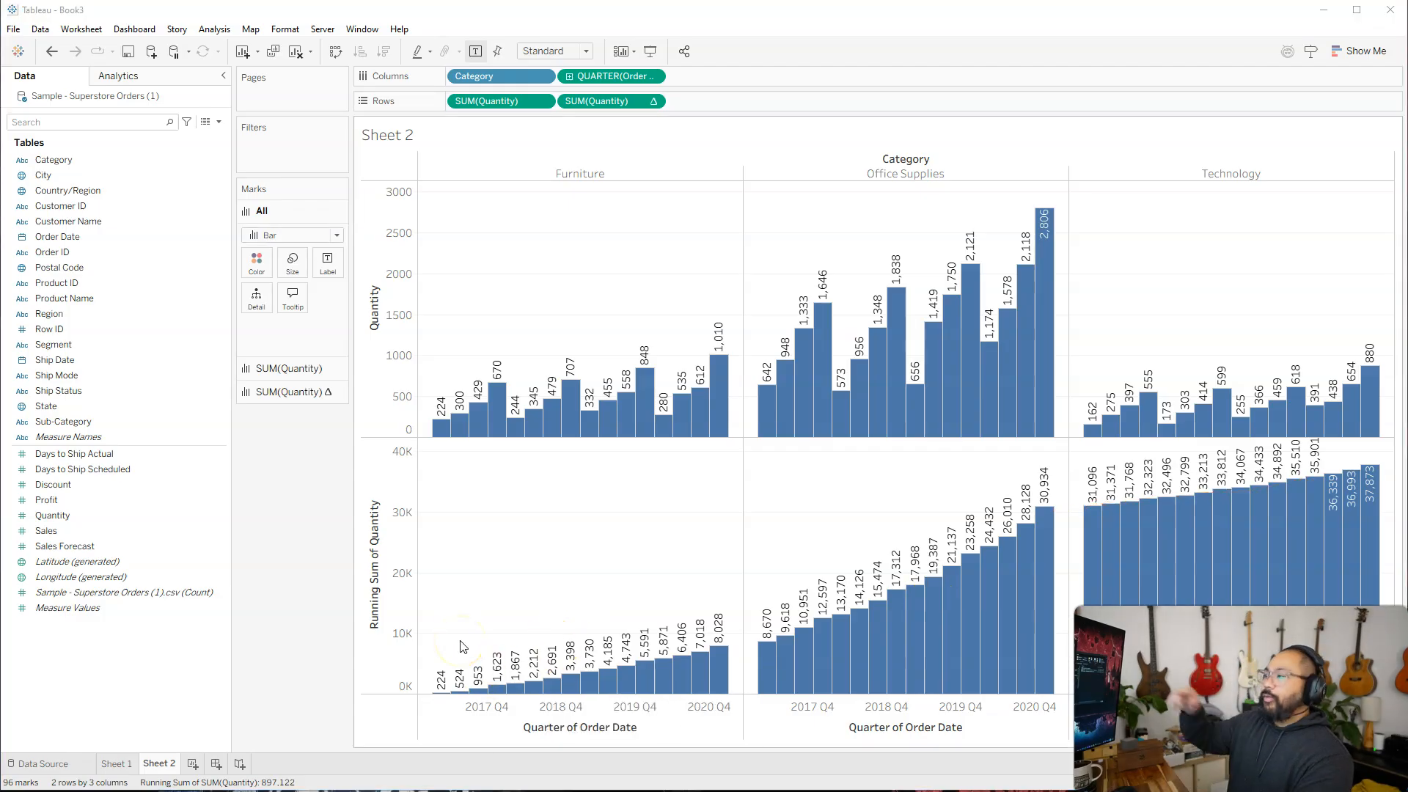
# Edit the running total of Quantity to compute using Pane (across) so it restarts for each category.
pyautogui.rightClick(627, 105)
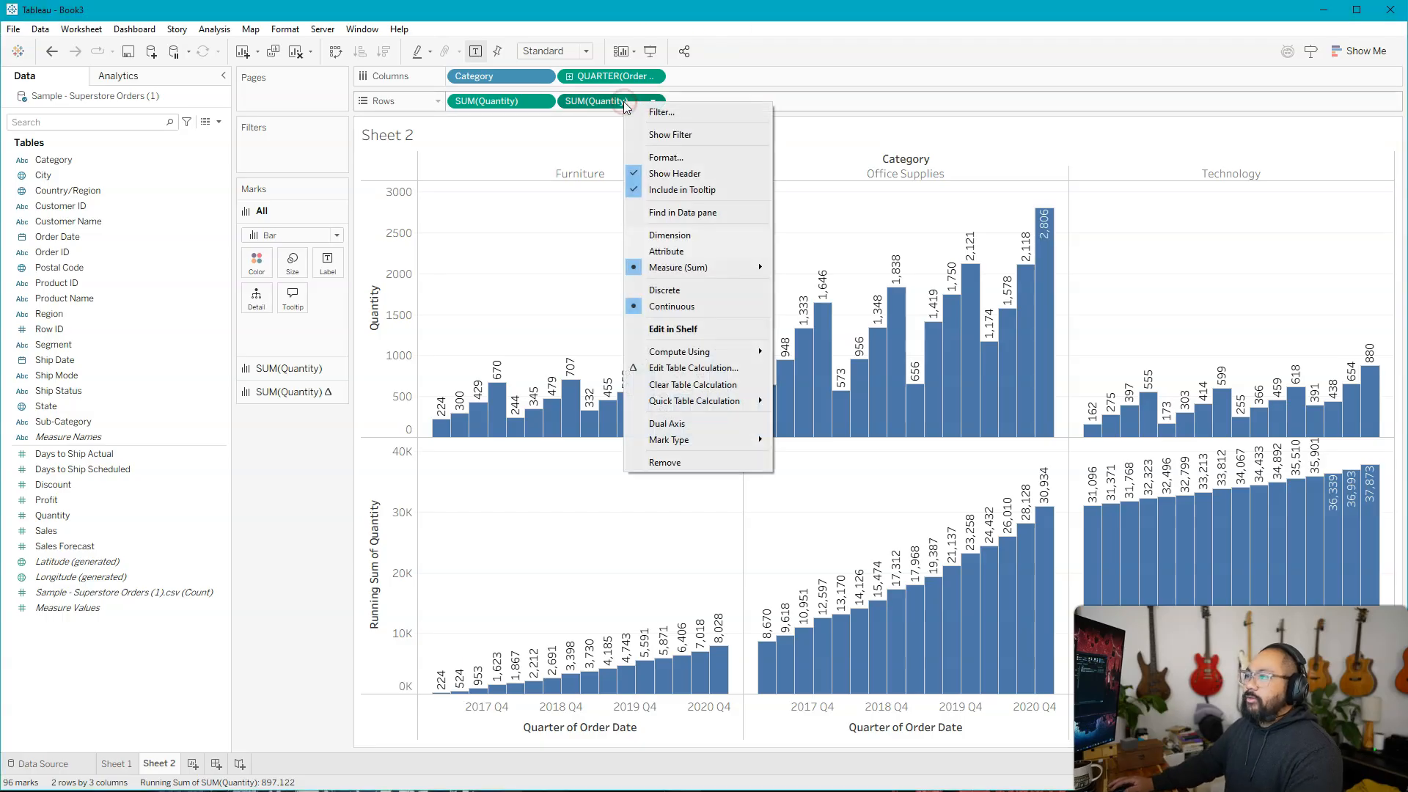
pyautogui.click(689, 353)
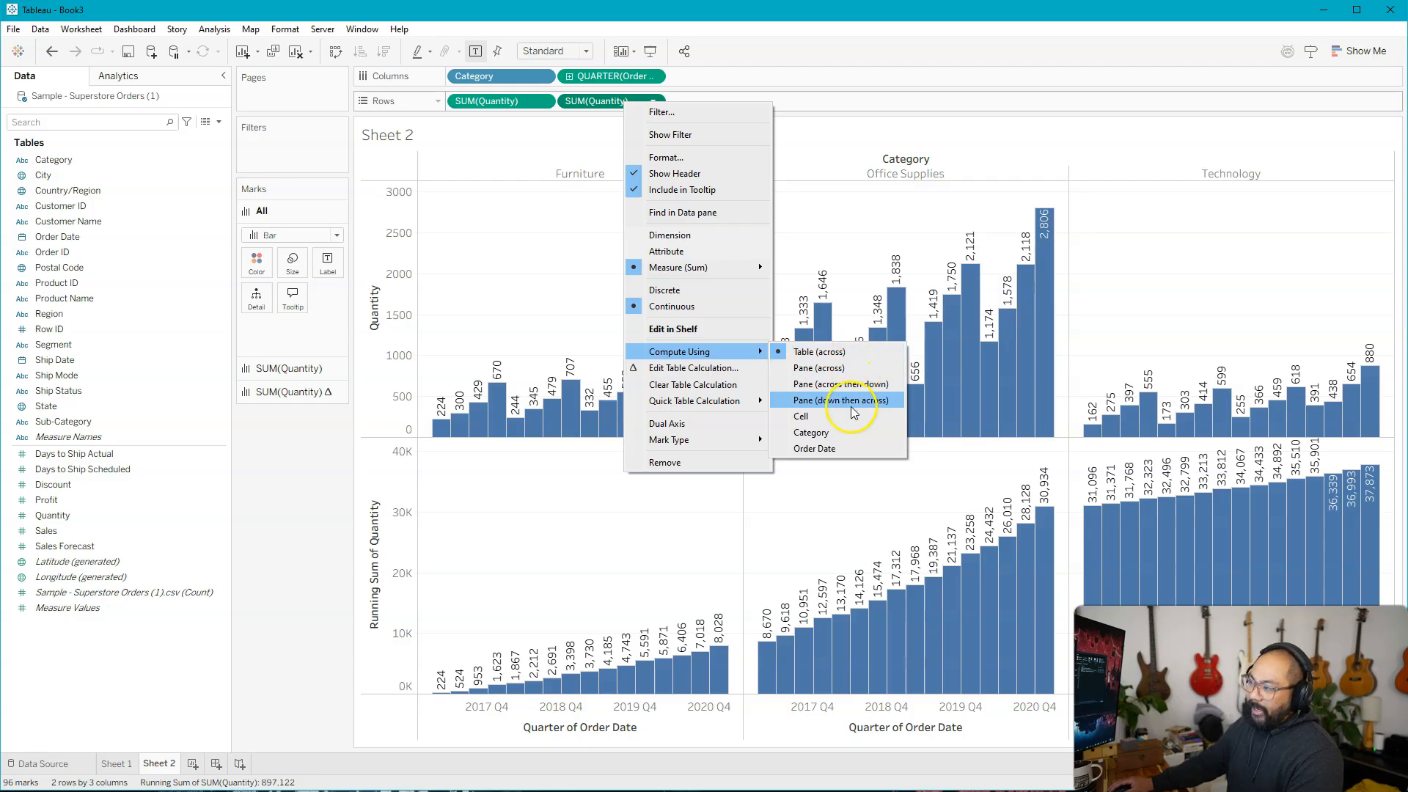
pyautogui.click(699, 370)
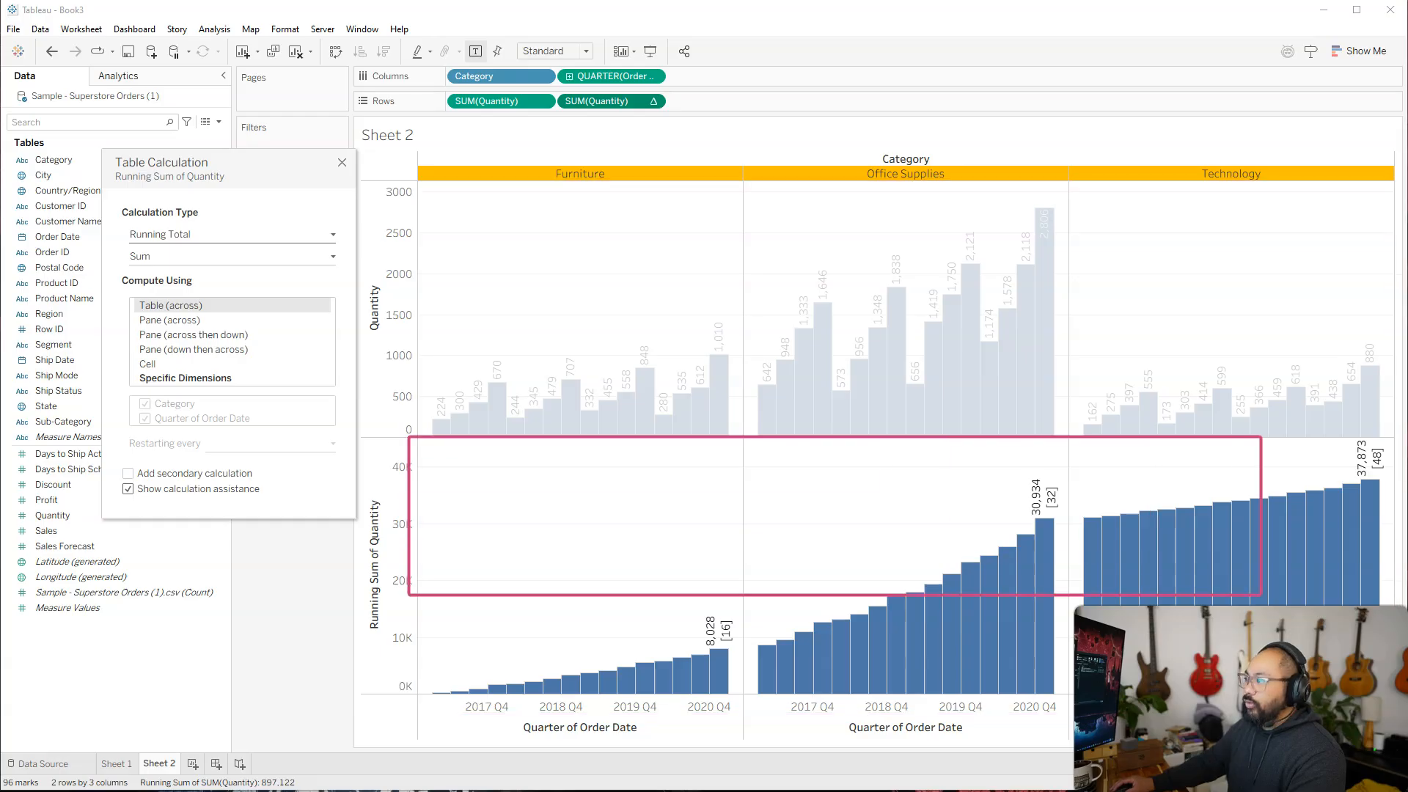
pyautogui.click(176, 321)
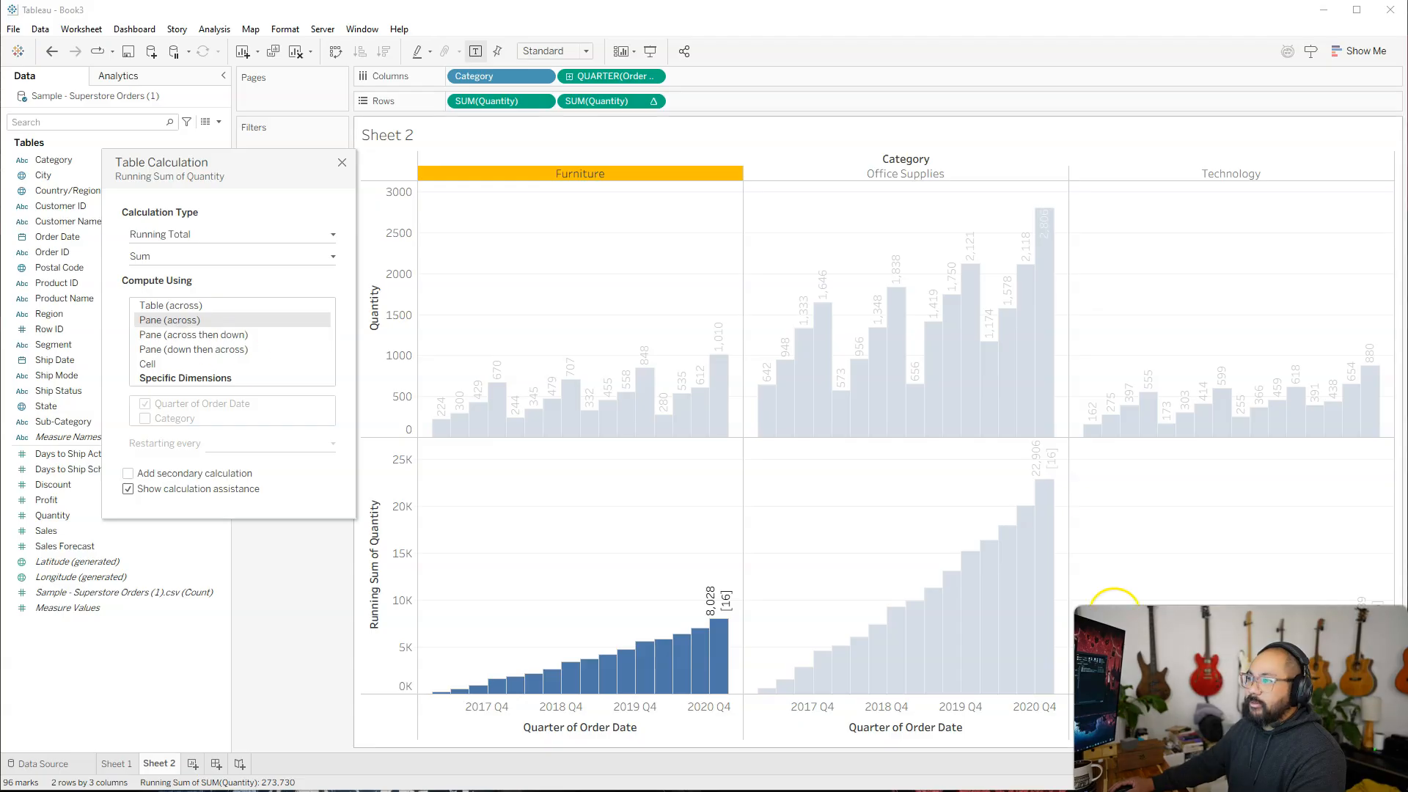
pyautogui.click(341, 164)
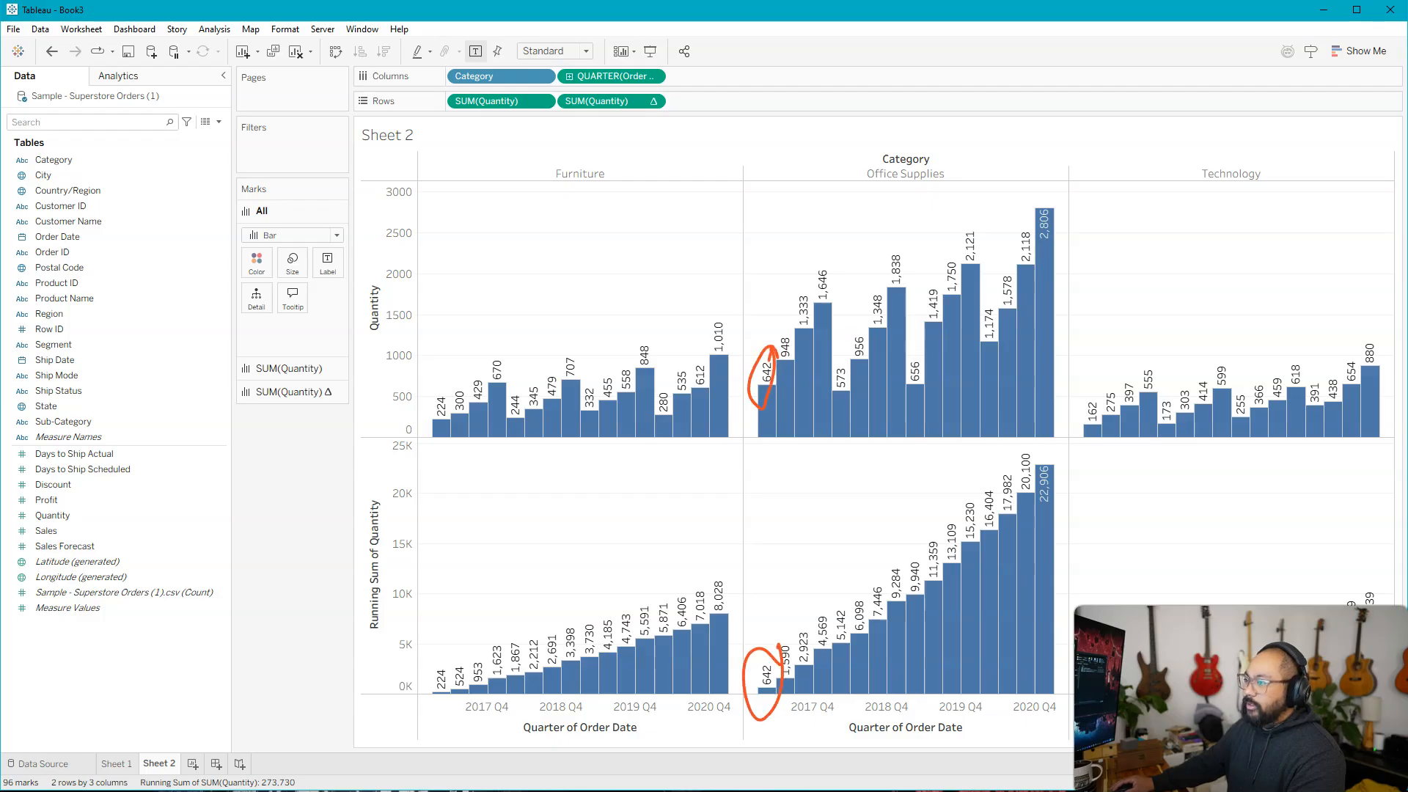
# Remove Category from the columns.
pyautogui.press('Escape')
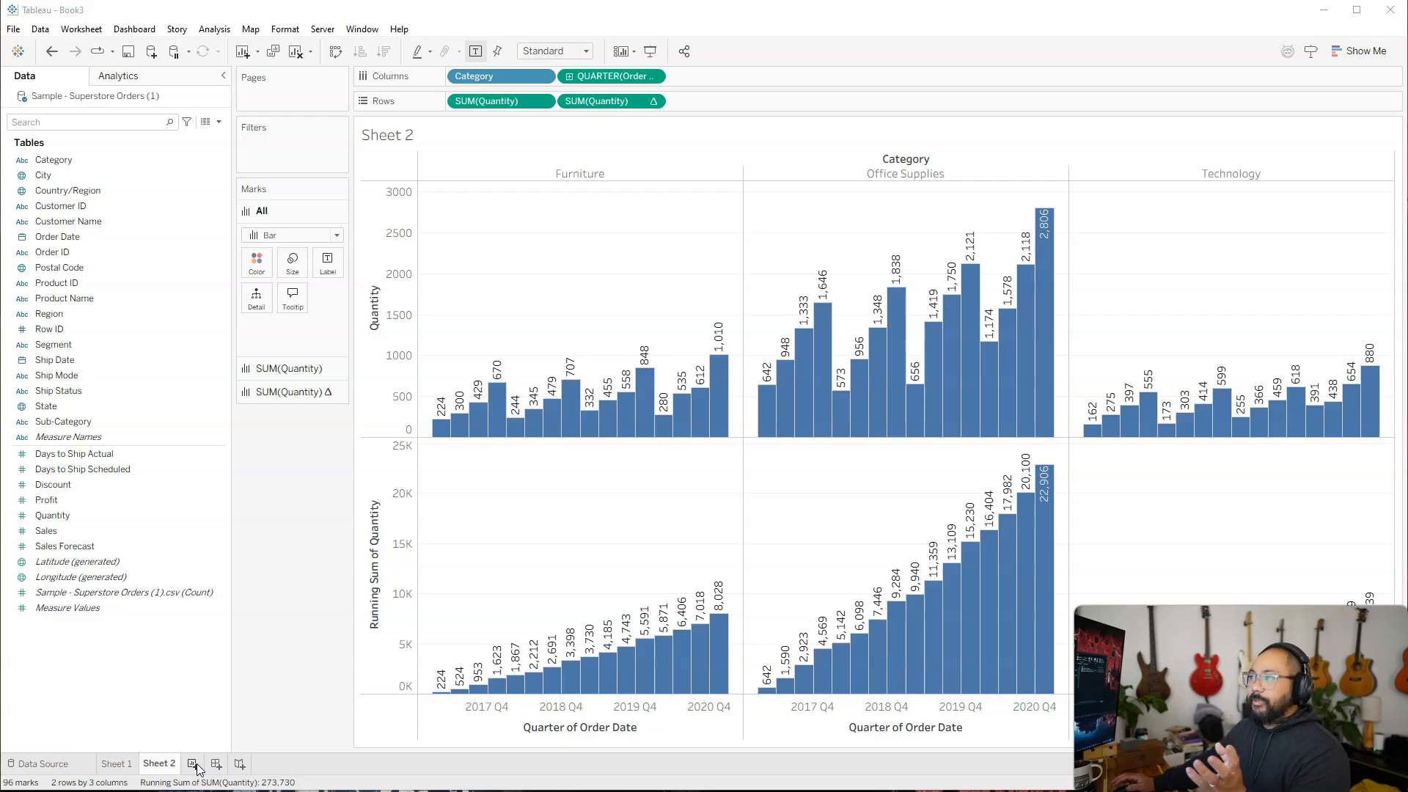
pyautogui.click(525, 129)
pyautogui.moveTo(505, 81); pyautogui.dragTo(303, 463)
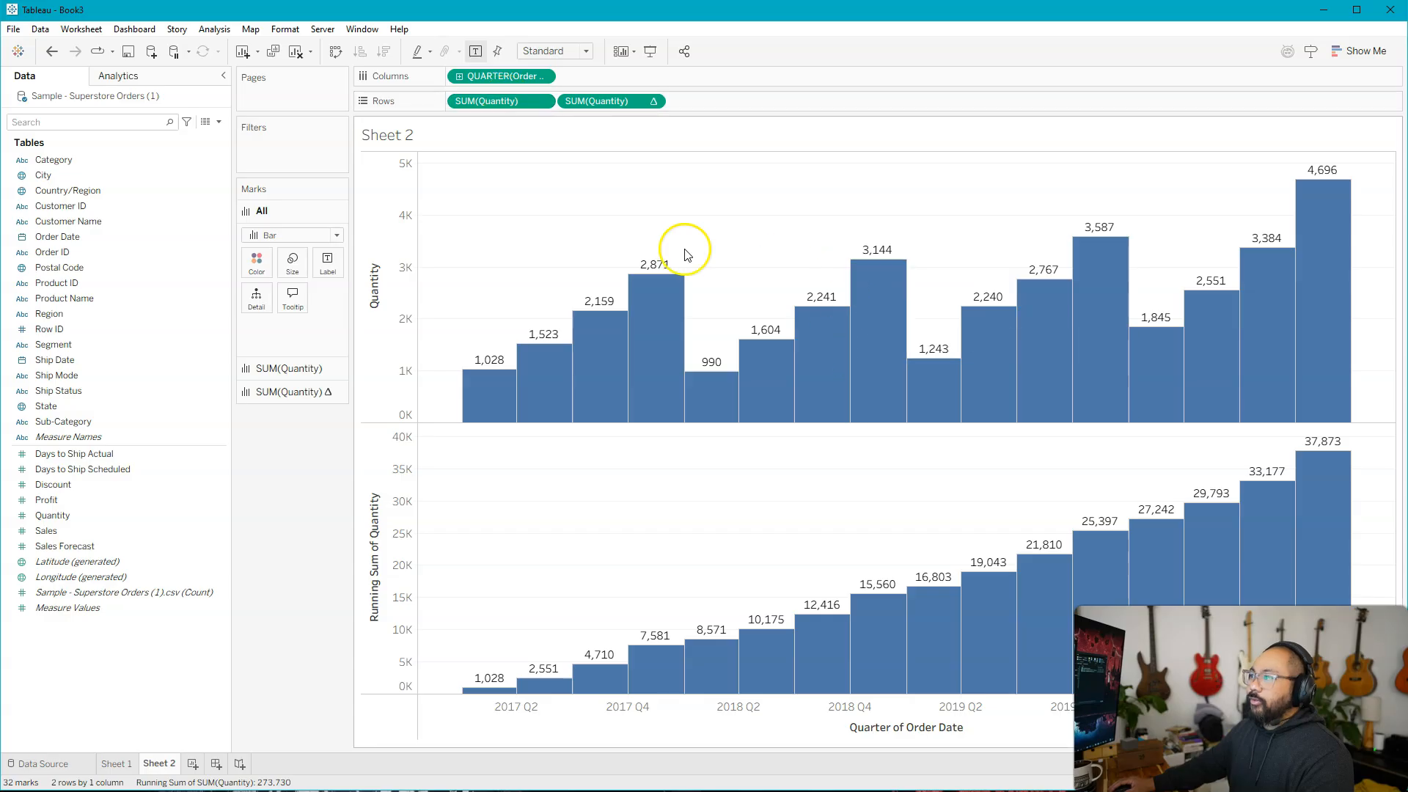
# Set only the running total chart's mark type to Line and limit its mark labels to the line ends.
pyautogui.click(264, 396)
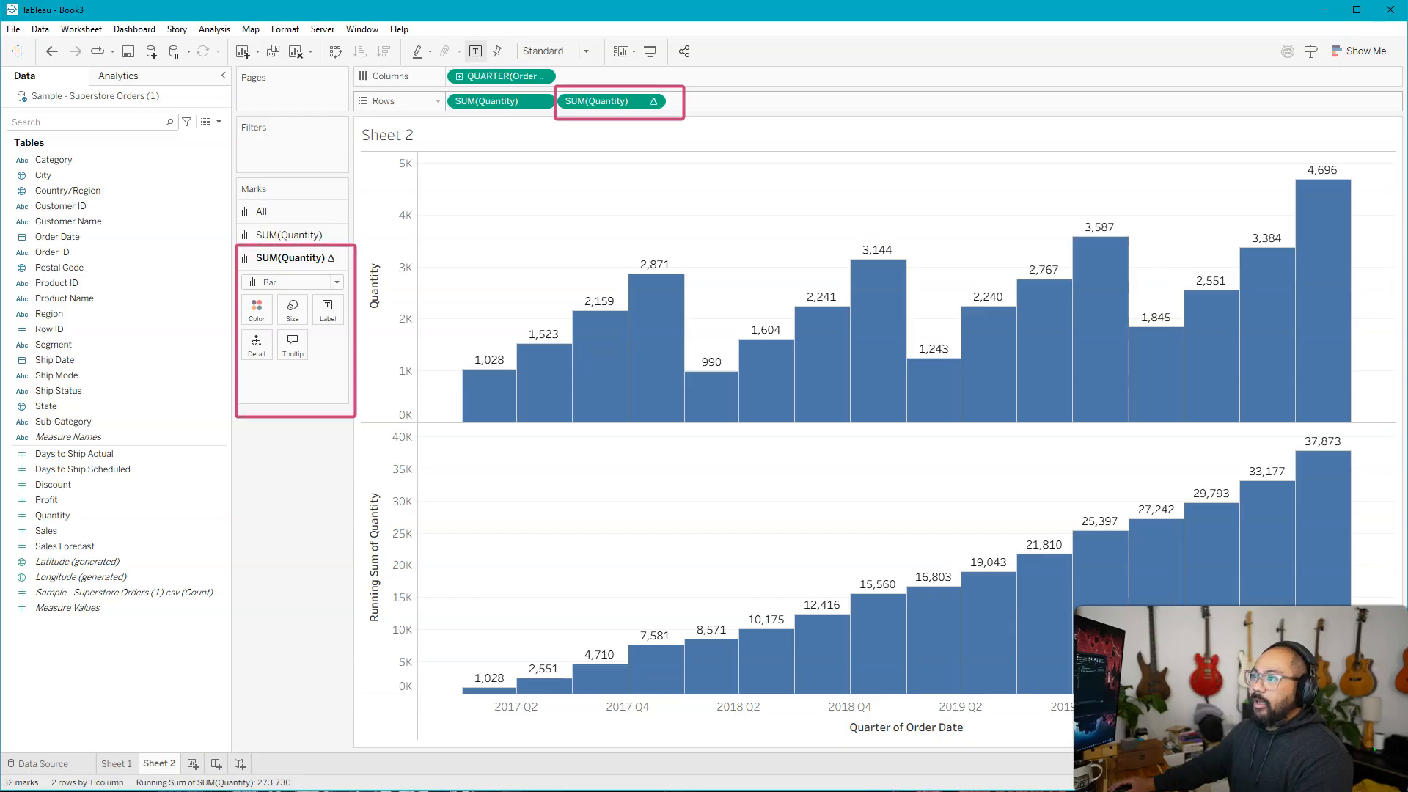
pyautogui.click(305, 283)
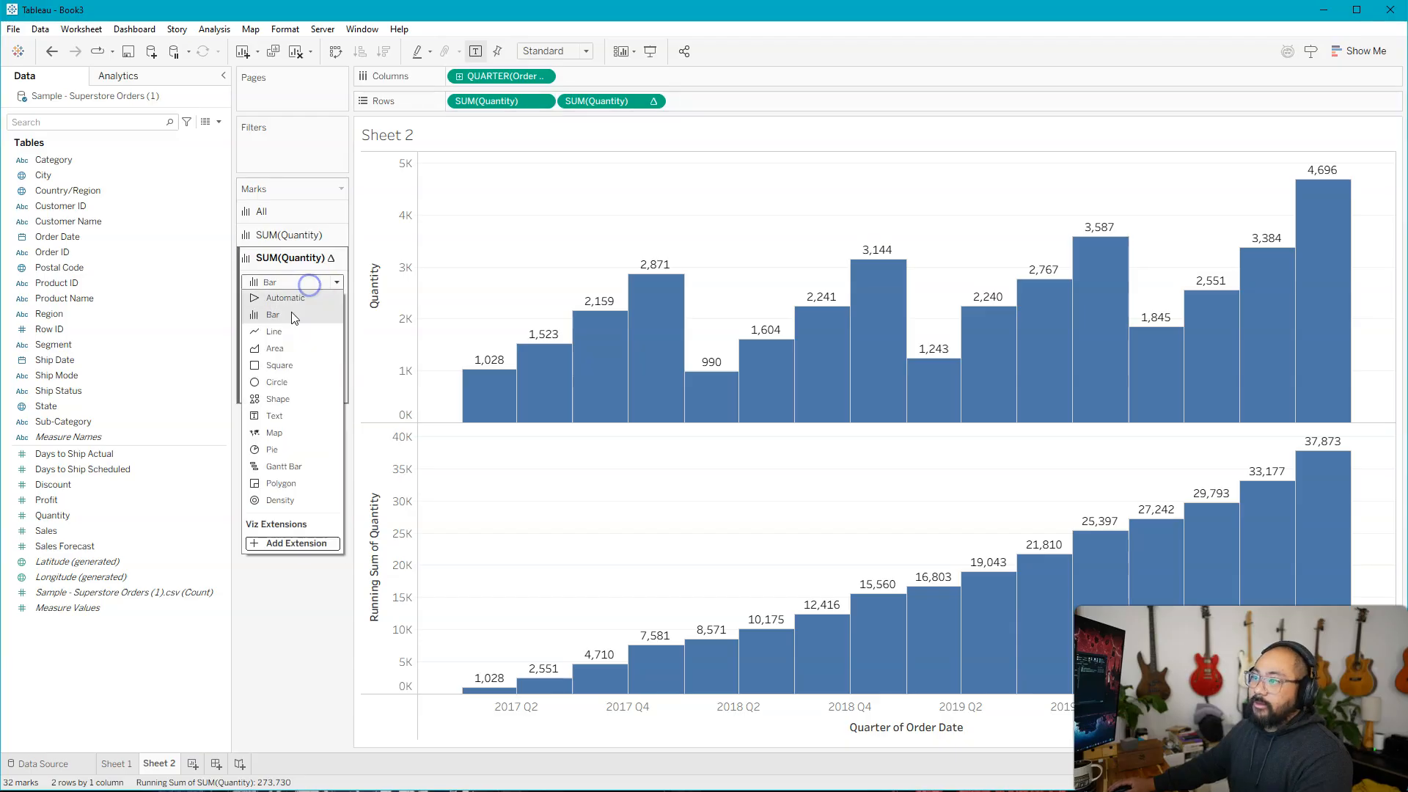
pyautogui.click(288, 320)
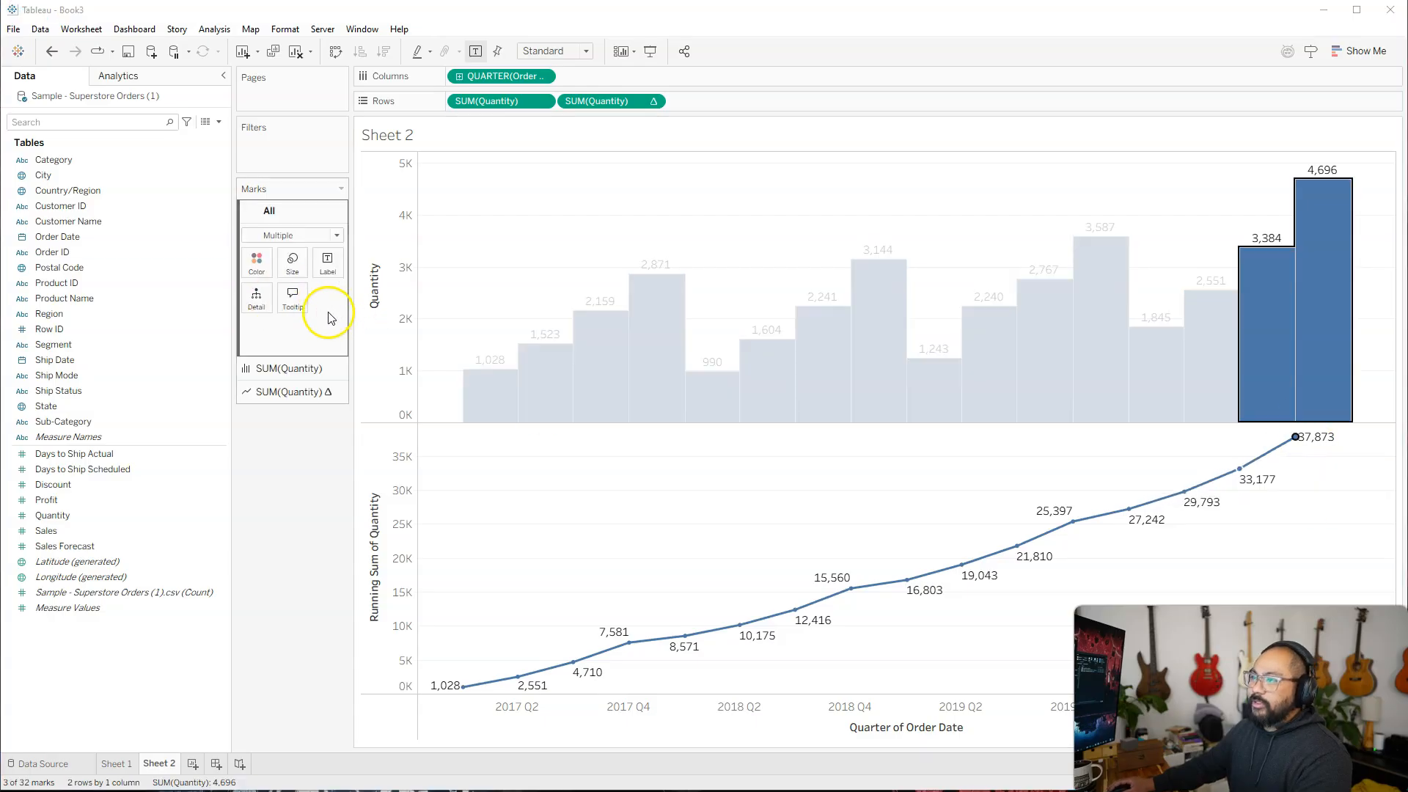
pyautogui.click(306, 387)
pyautogui.click(328, 310)
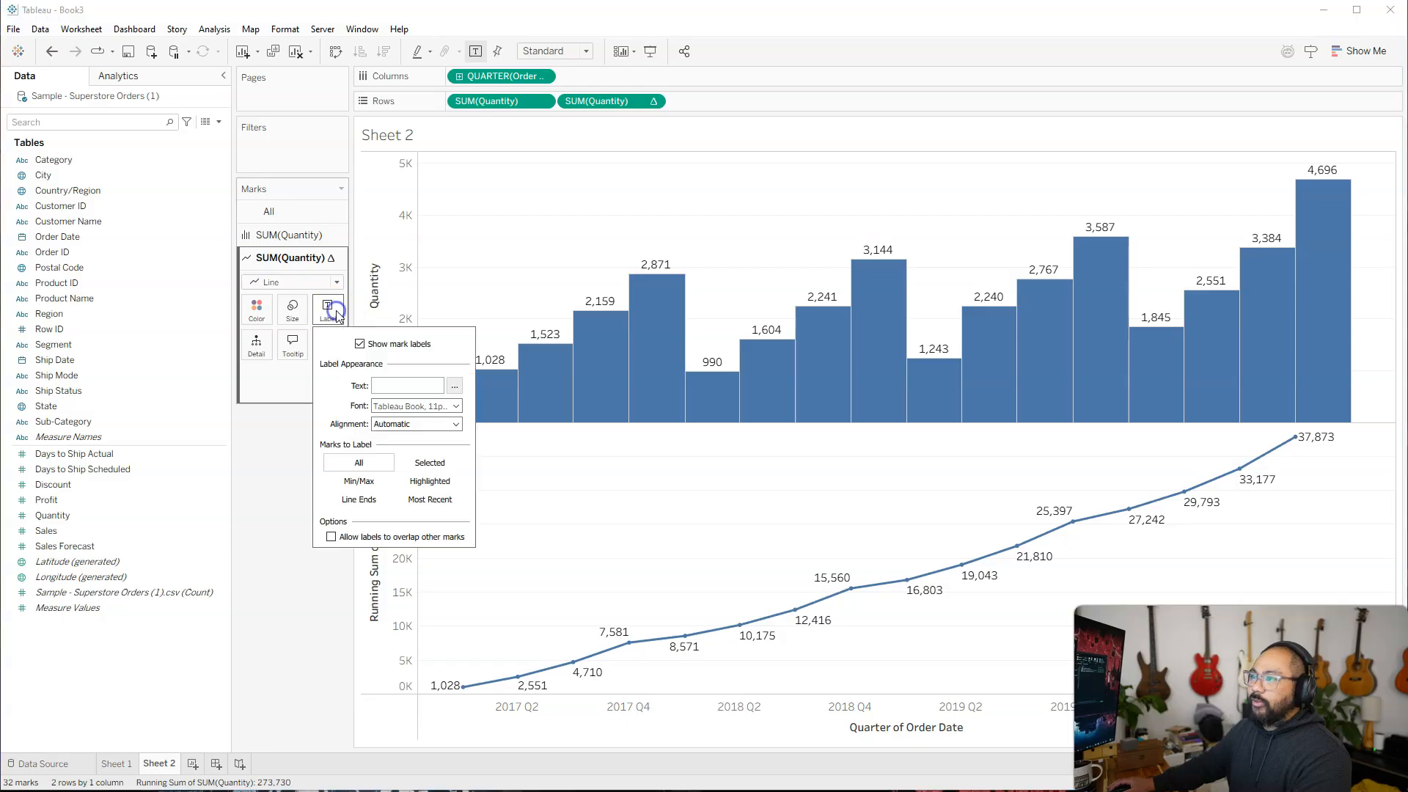
pyautogui.click(372, 502)
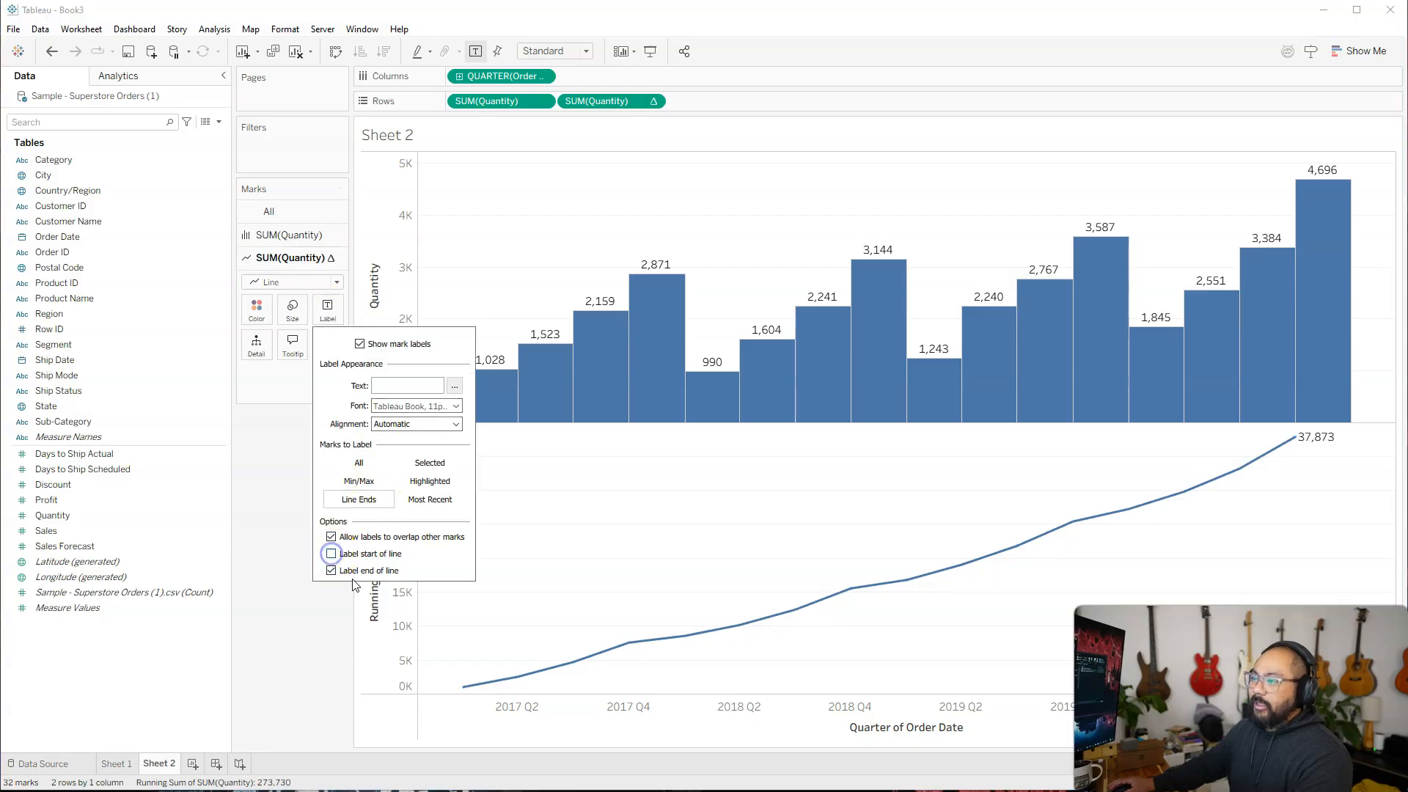
pyautogui.click(847, 480)
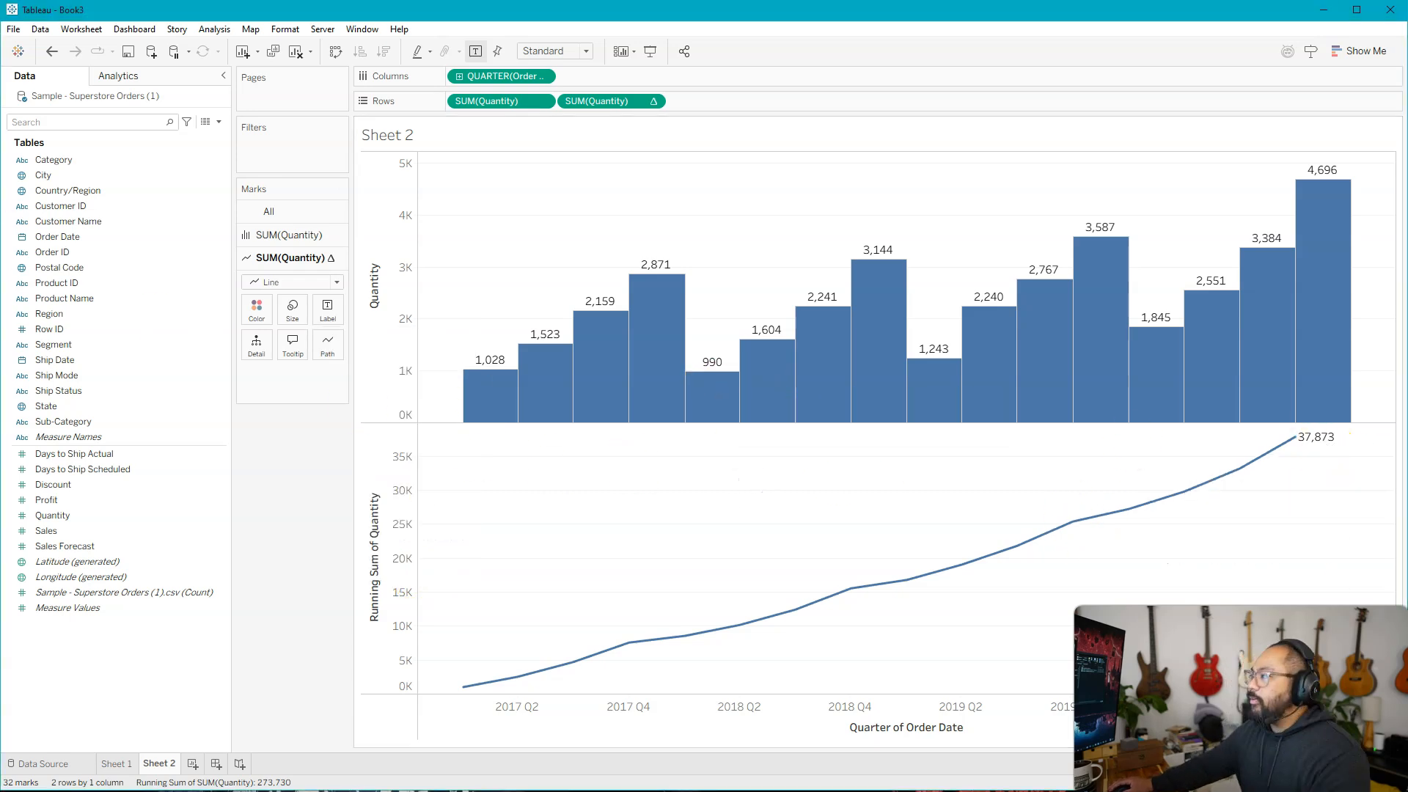
# Combine the running total line and the Quantity bars in one chart with a dual axis.
pyautogui.rightClick(604, 105)
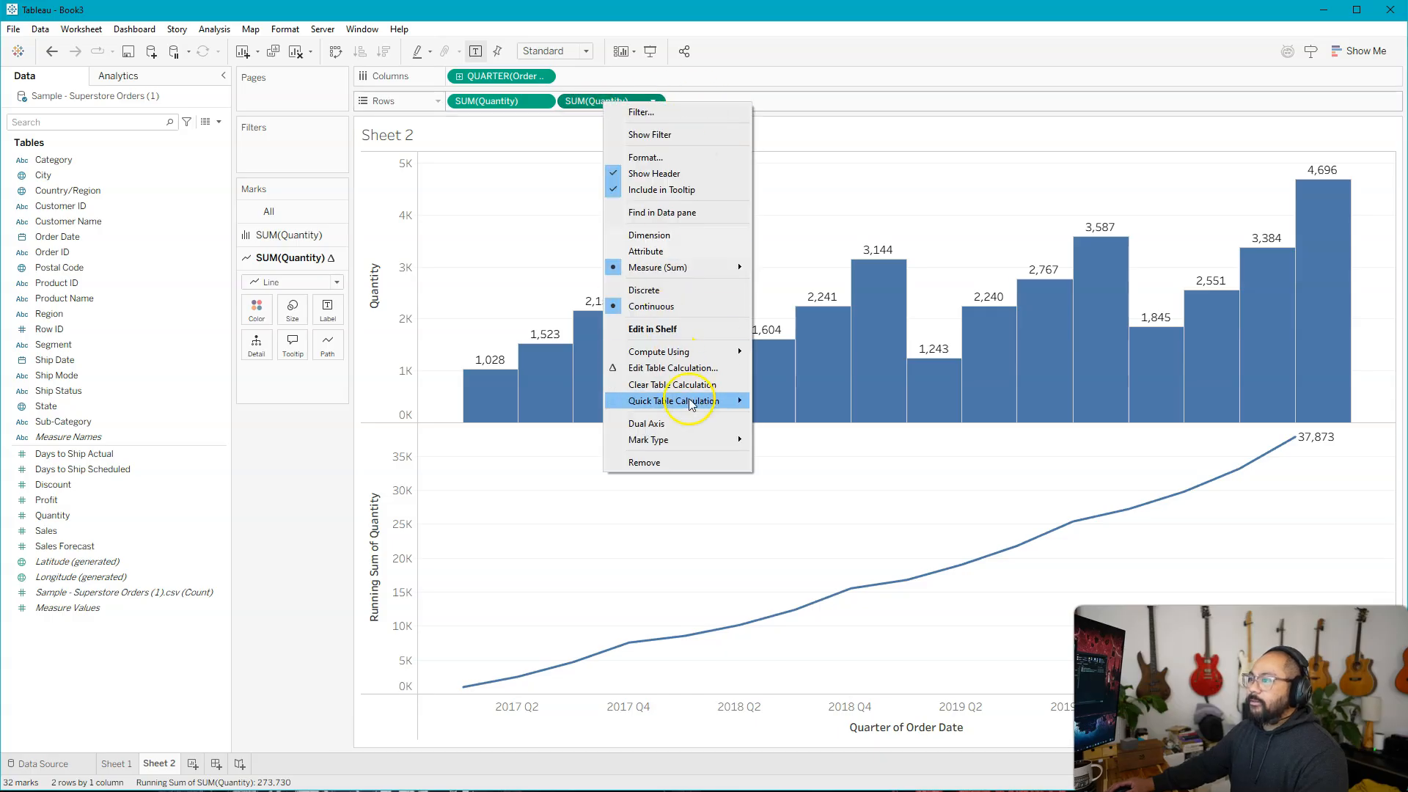
pyautogui.click(697, 426)
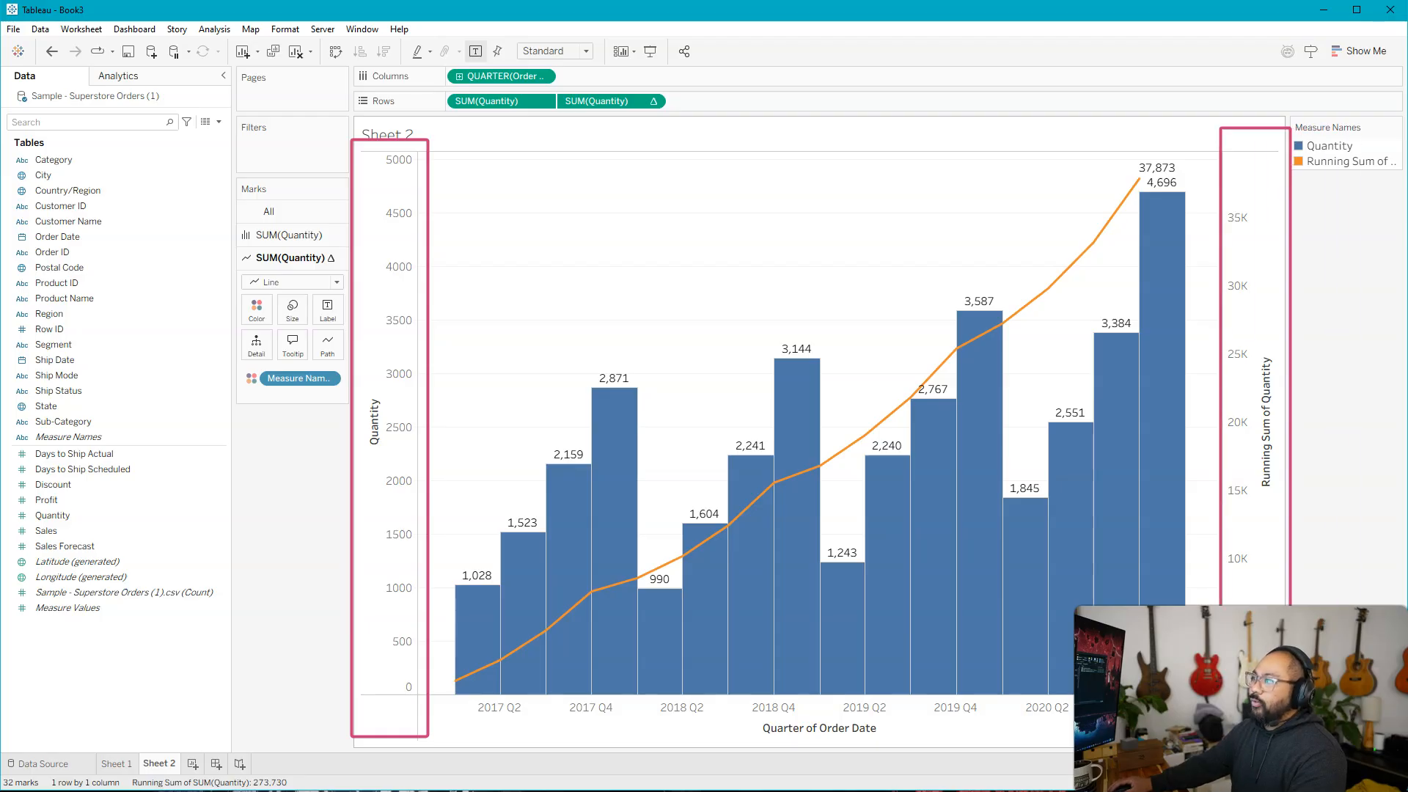
pyautogui.click(902, 230)
# Format the Running Sum of Quantity axis font as bold orange to match its line.
pyautogui.click(1239, 230)
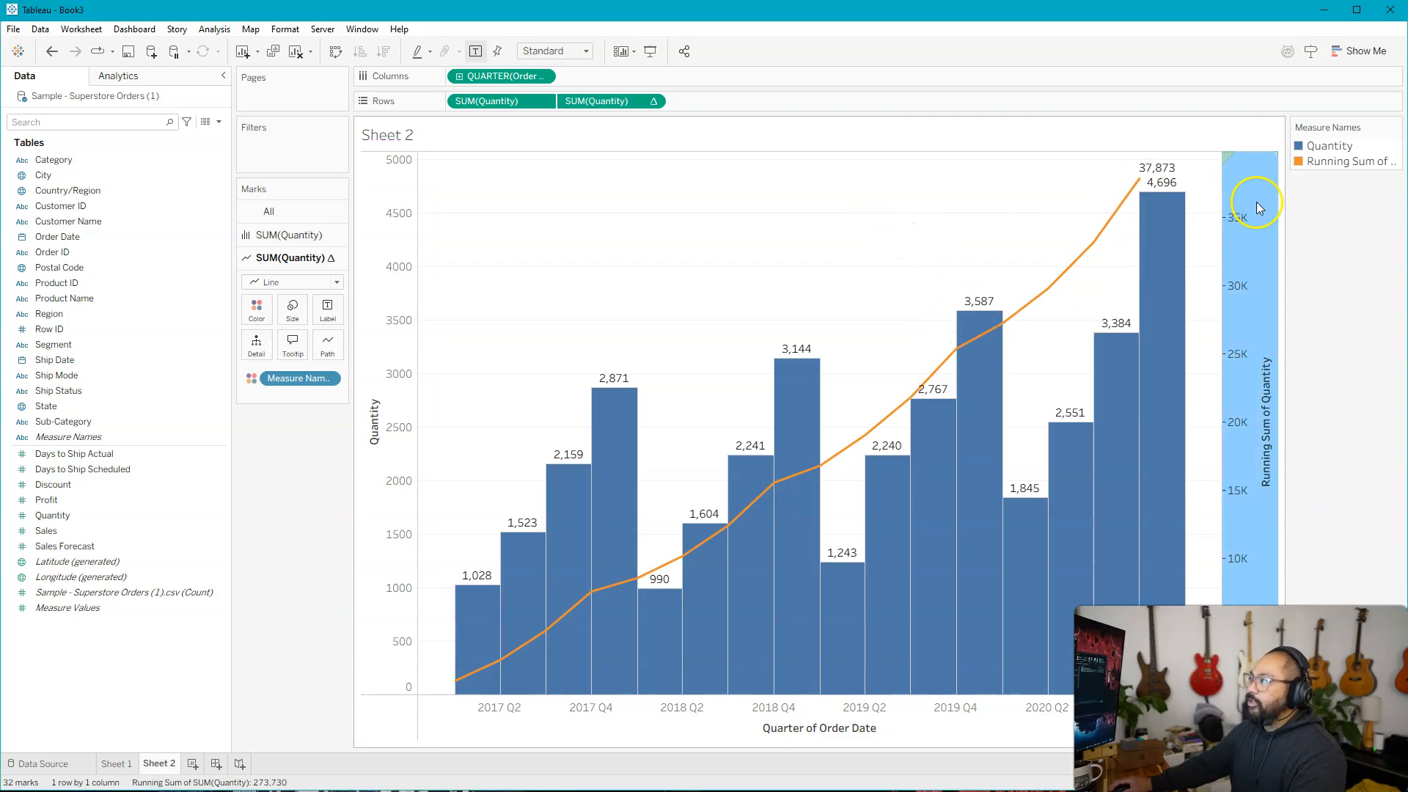
pyautogui.rightClick(1258, 207)
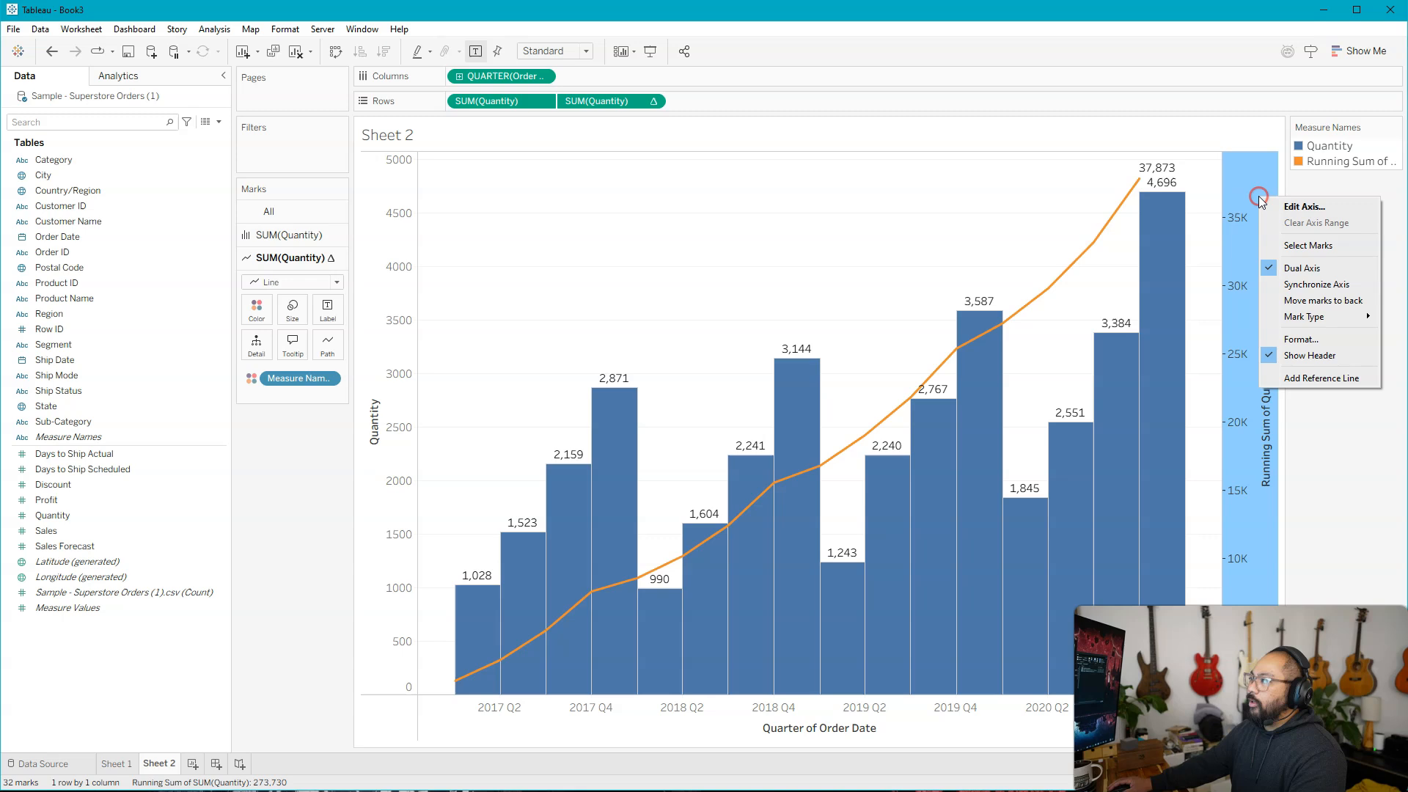
pyautogui.click(1301, 340)
pyautogui.click(22, 128)
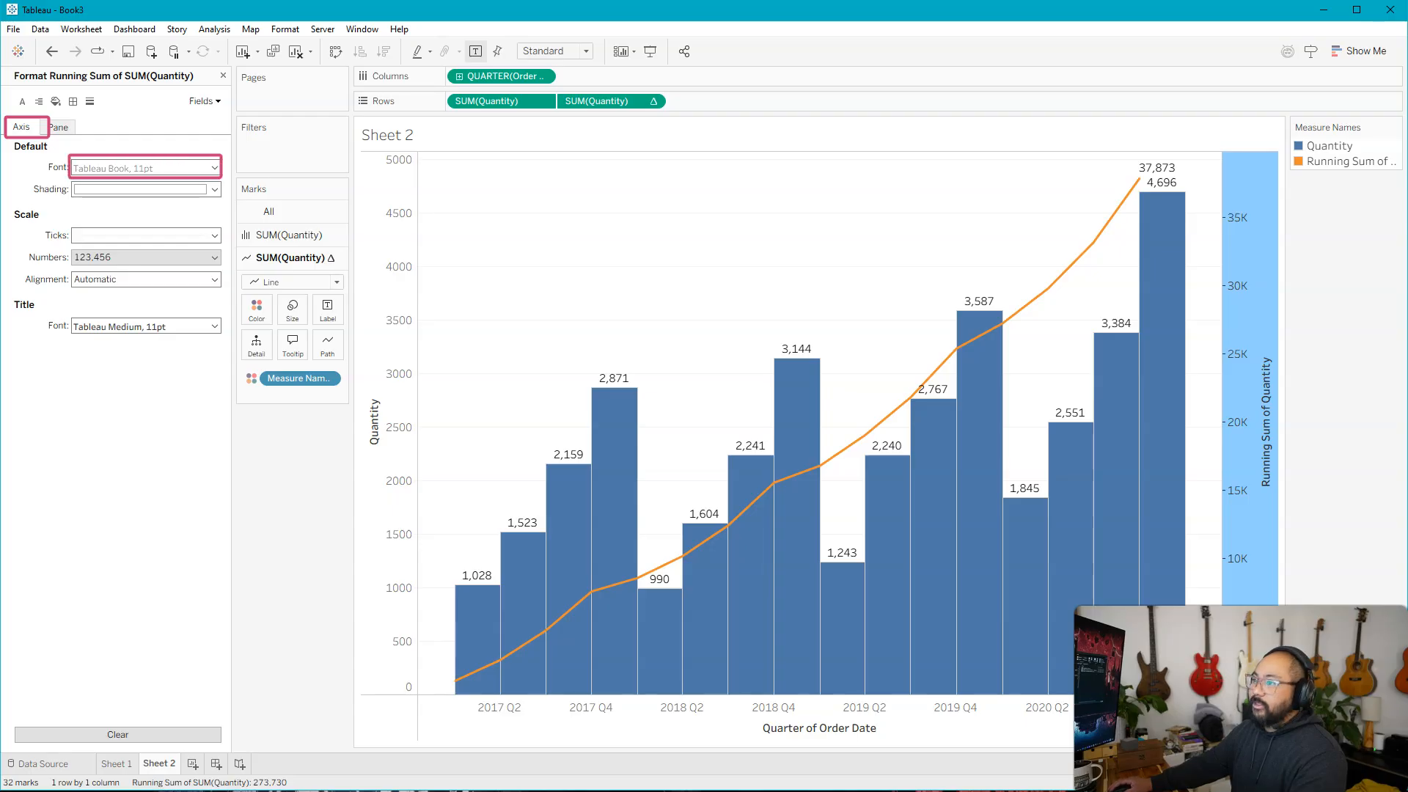
pyautogui.click(161, 167)
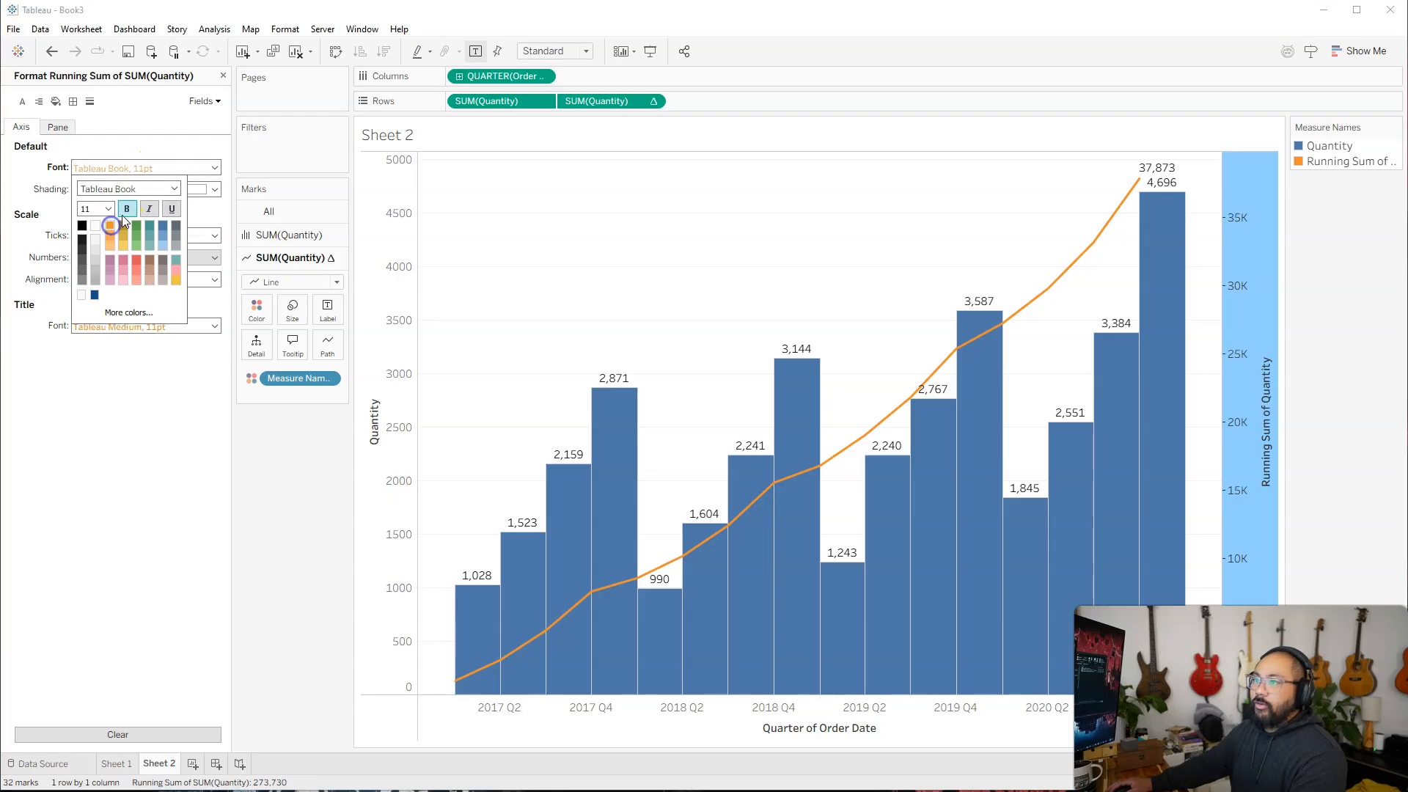
pyautogui.click(127, 210)
pyautogui.click(133, 411)
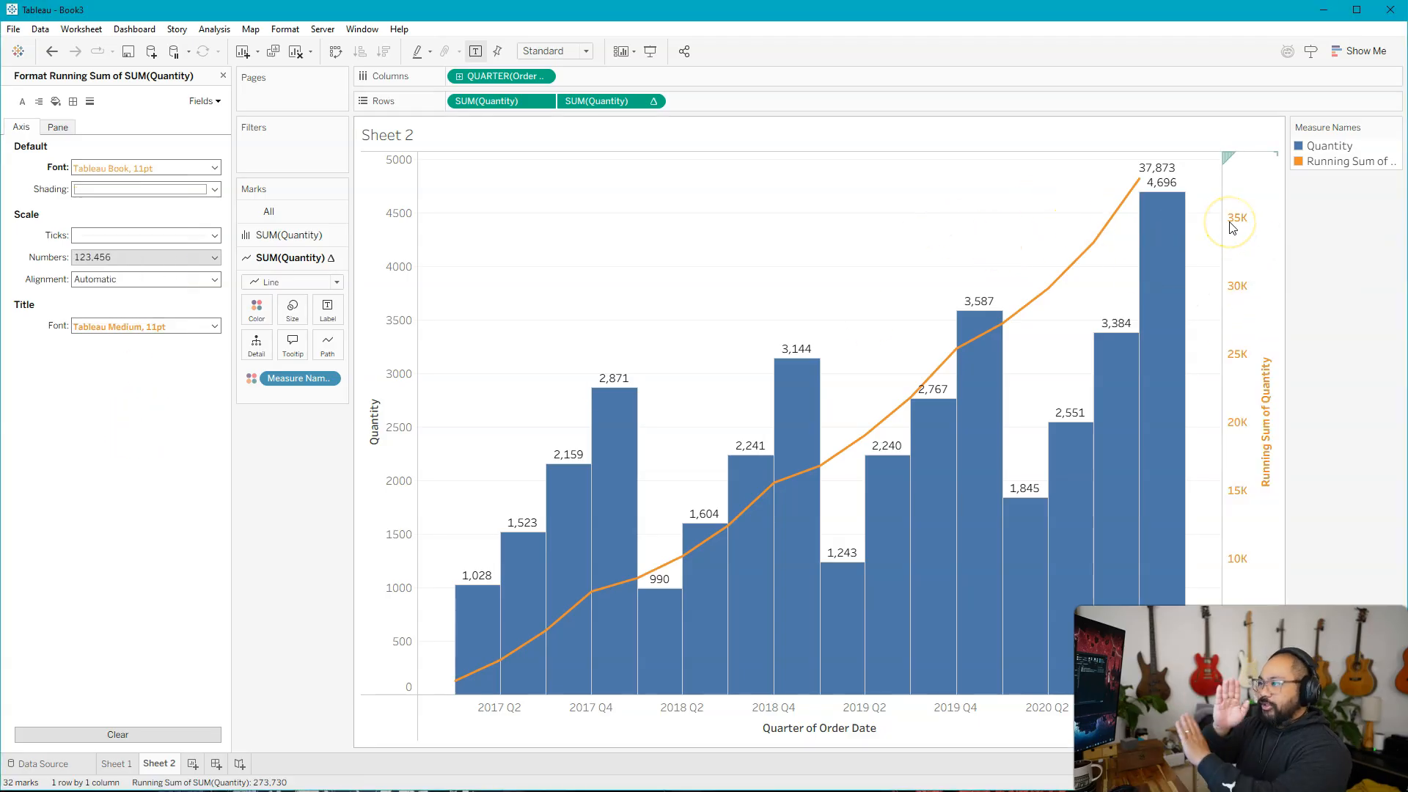
# Format the Quantity axis font as blue to match its bars and close the formatting options.
pyautogui.click(389, 223)
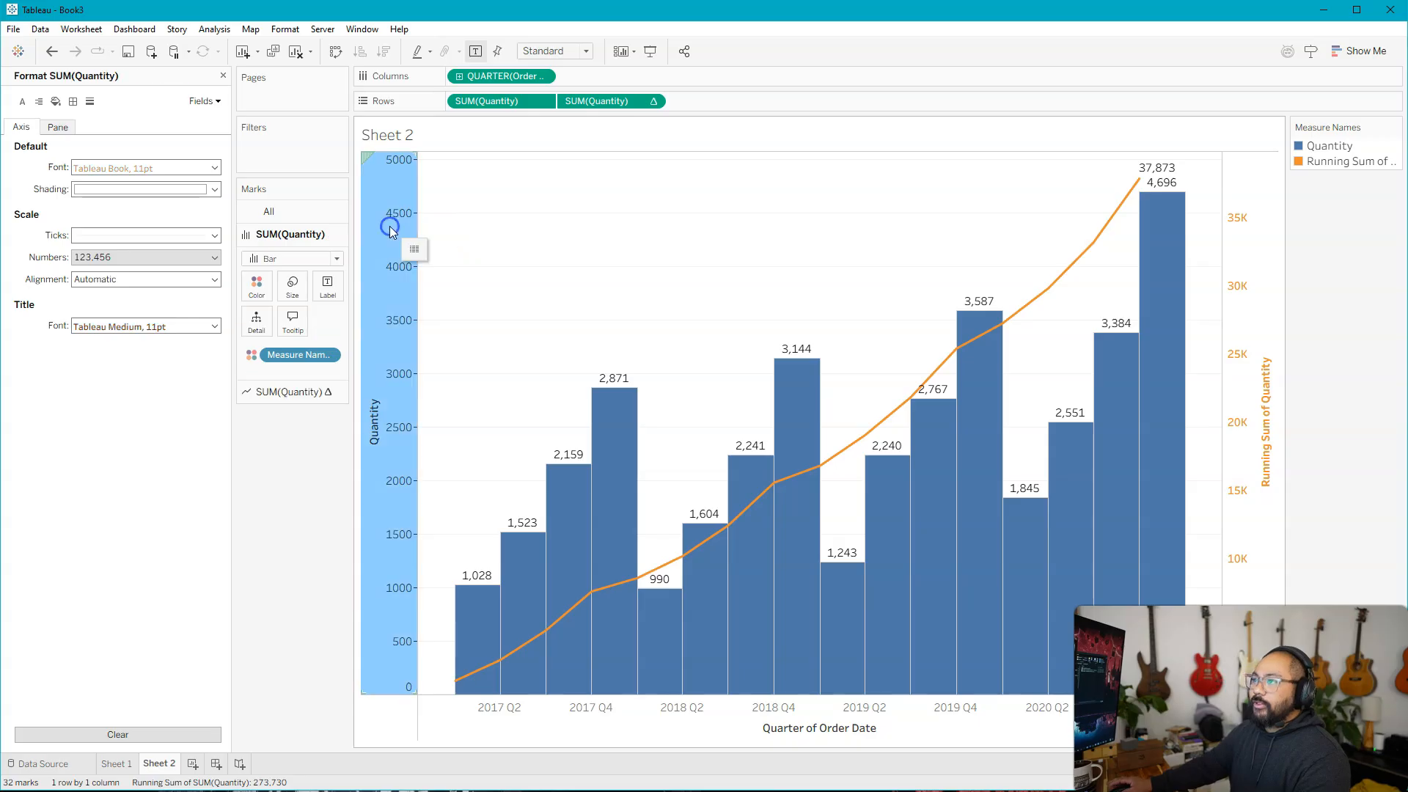
pyautogui.click(215, 168)
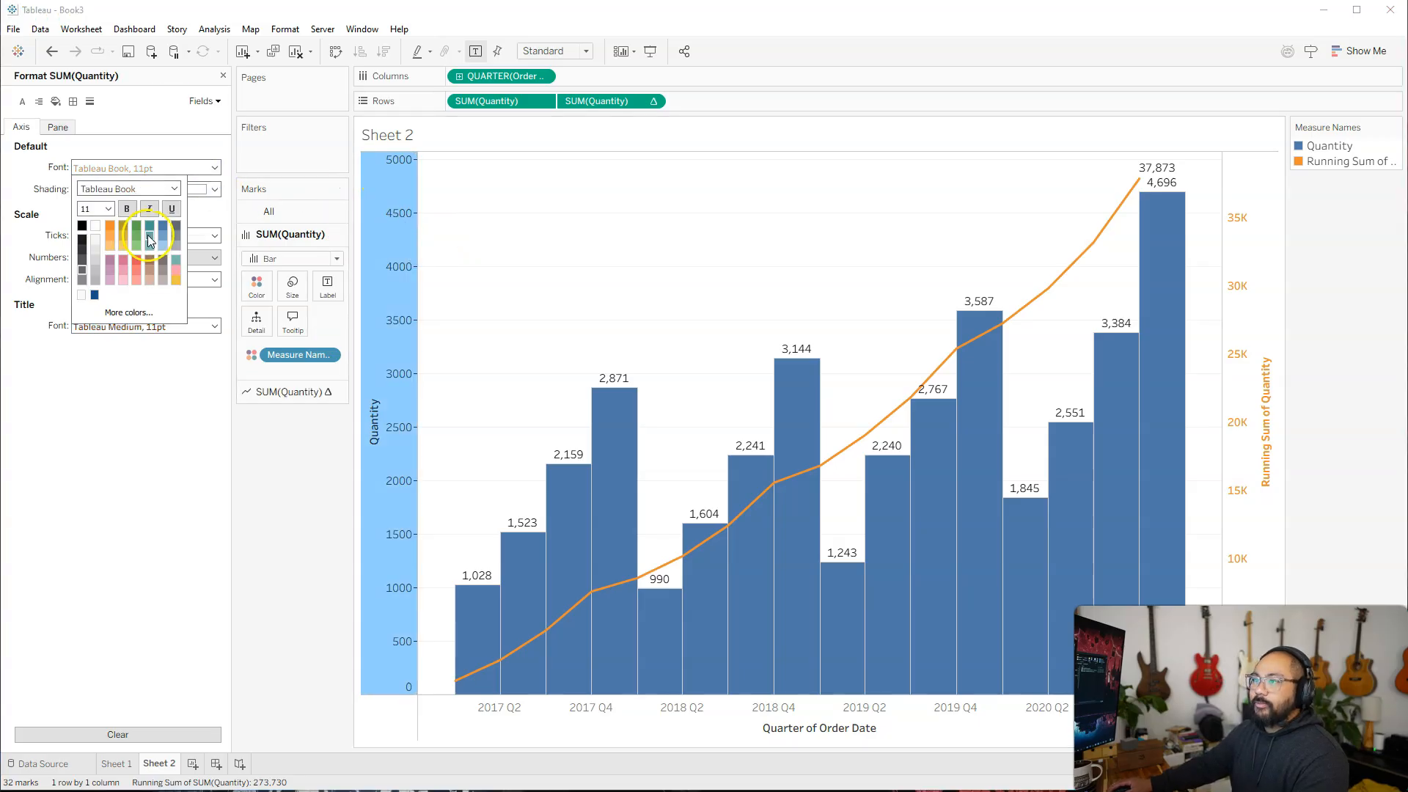
pyautogui.click(528, 231)
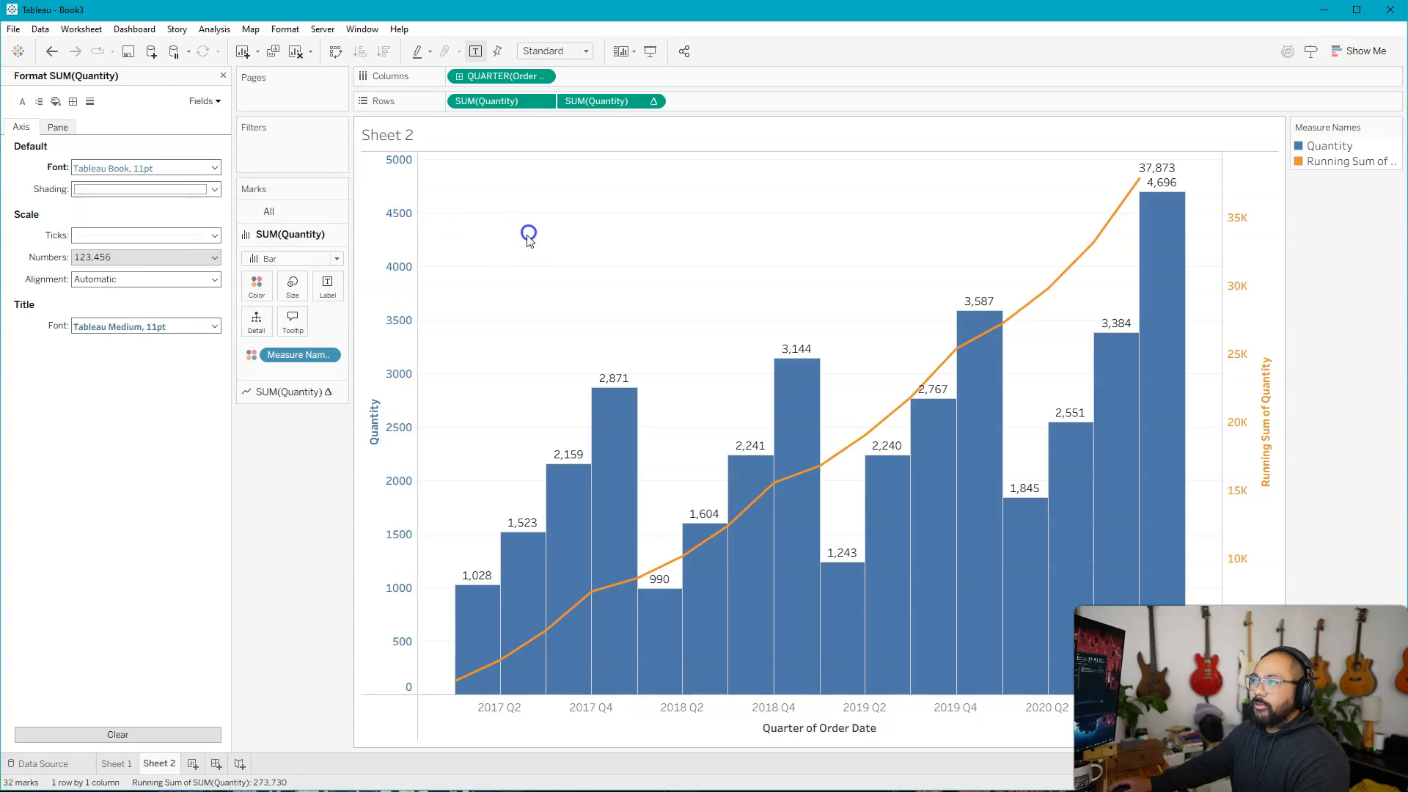
pyautogui.click(221, 76)
pyautogui.click(499, 102)
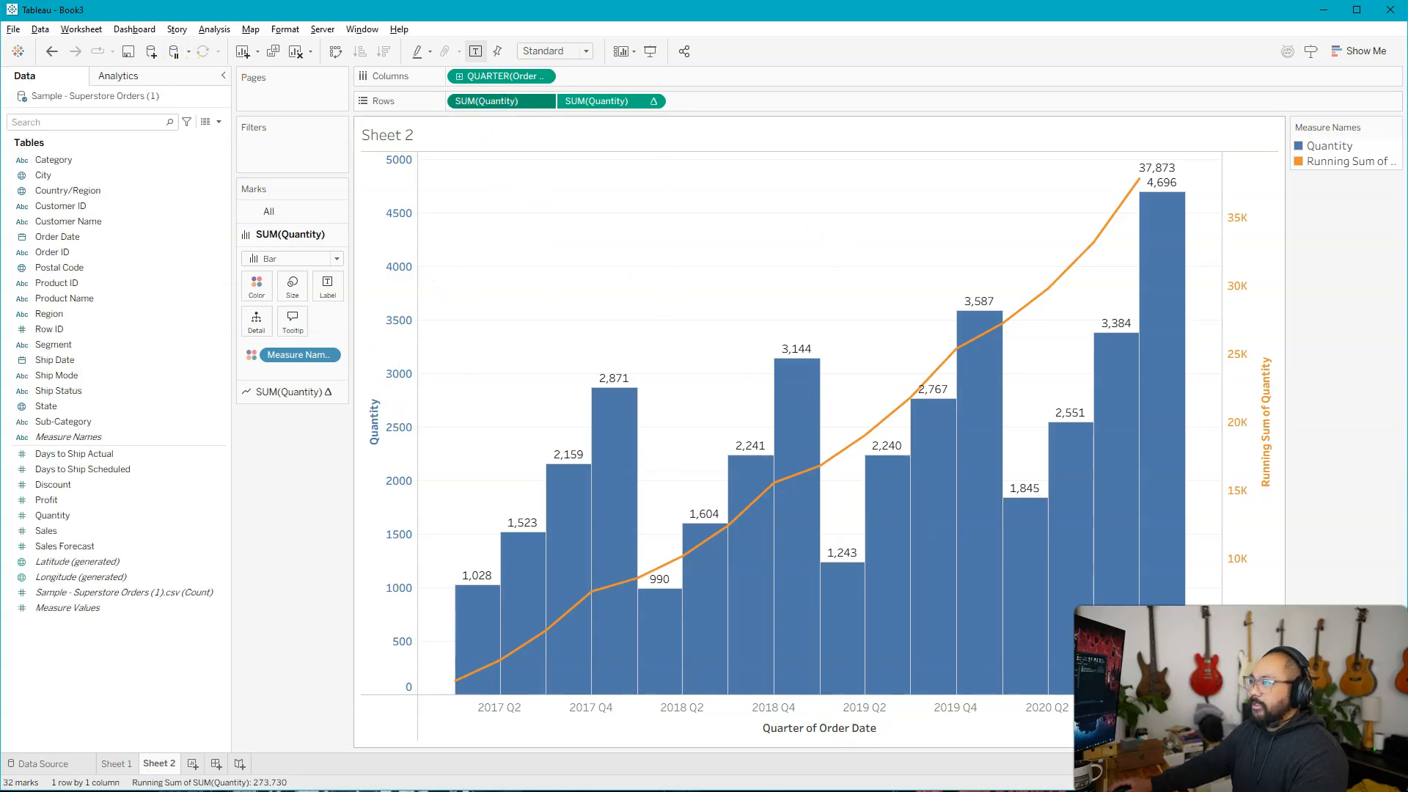
pyautogui.moveTo(1139, 179)
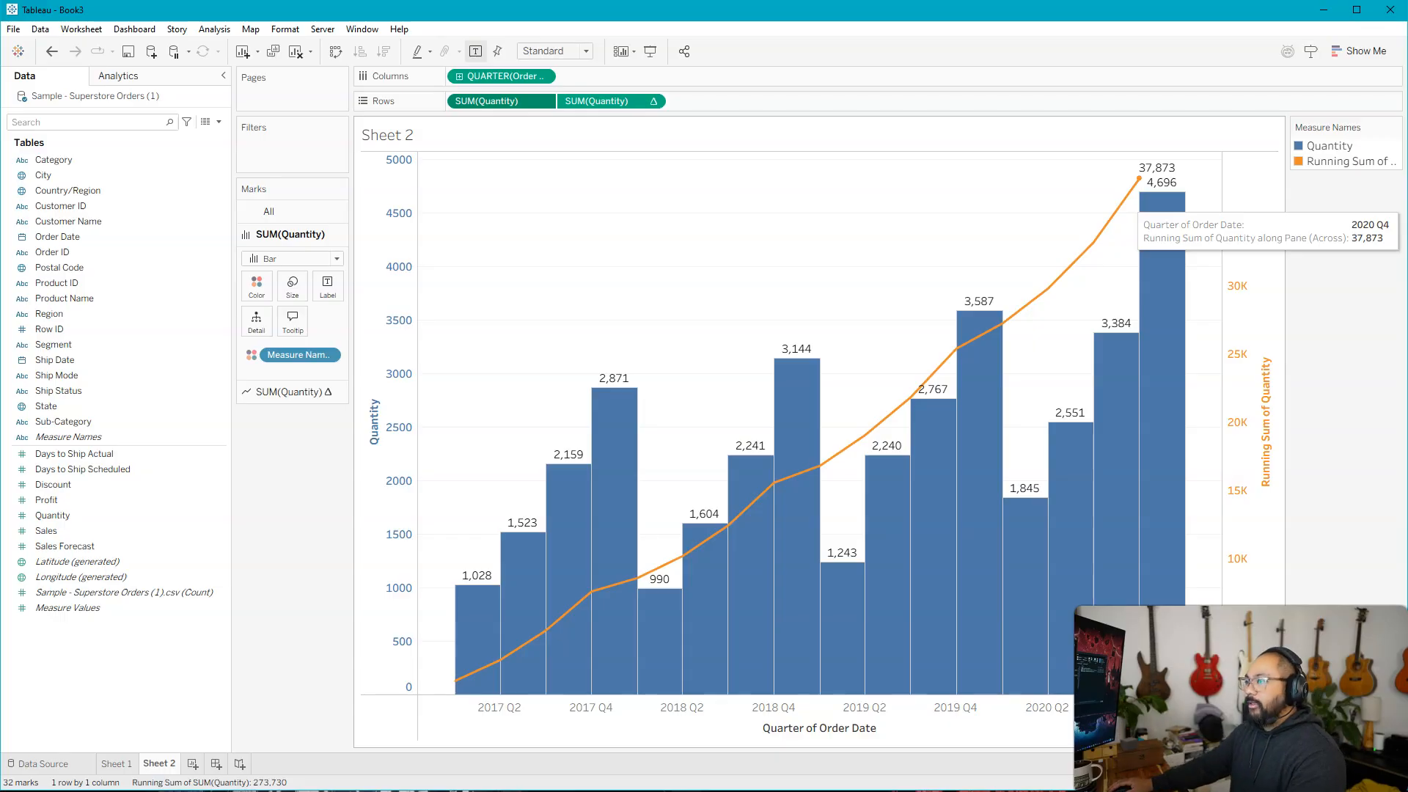
# Lower the opacity of the Quantity bars to 24% and close the color options.
pyautogui.click(257, 295)
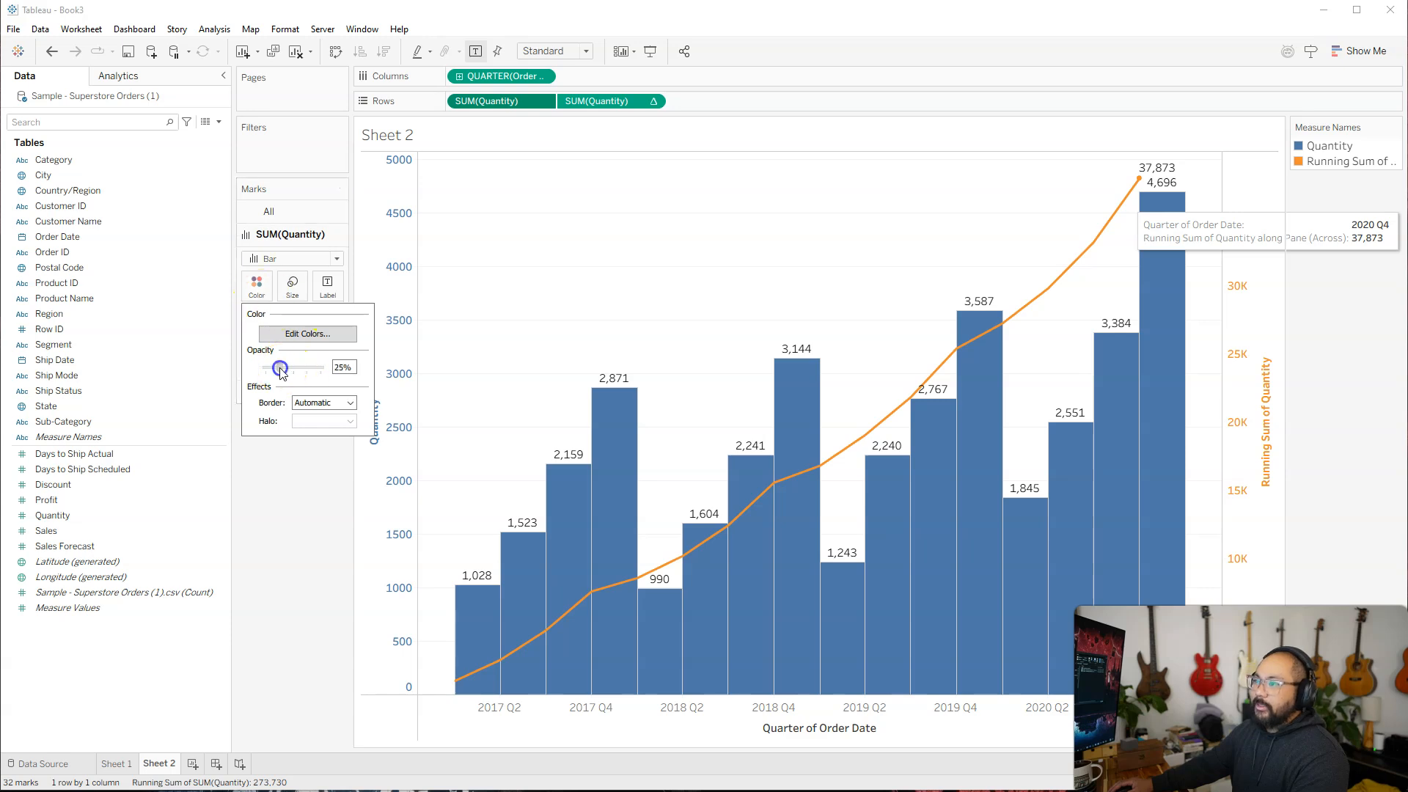
pyautogui.moveTo(286, 371); pyautogui.dragTo(283, 373)
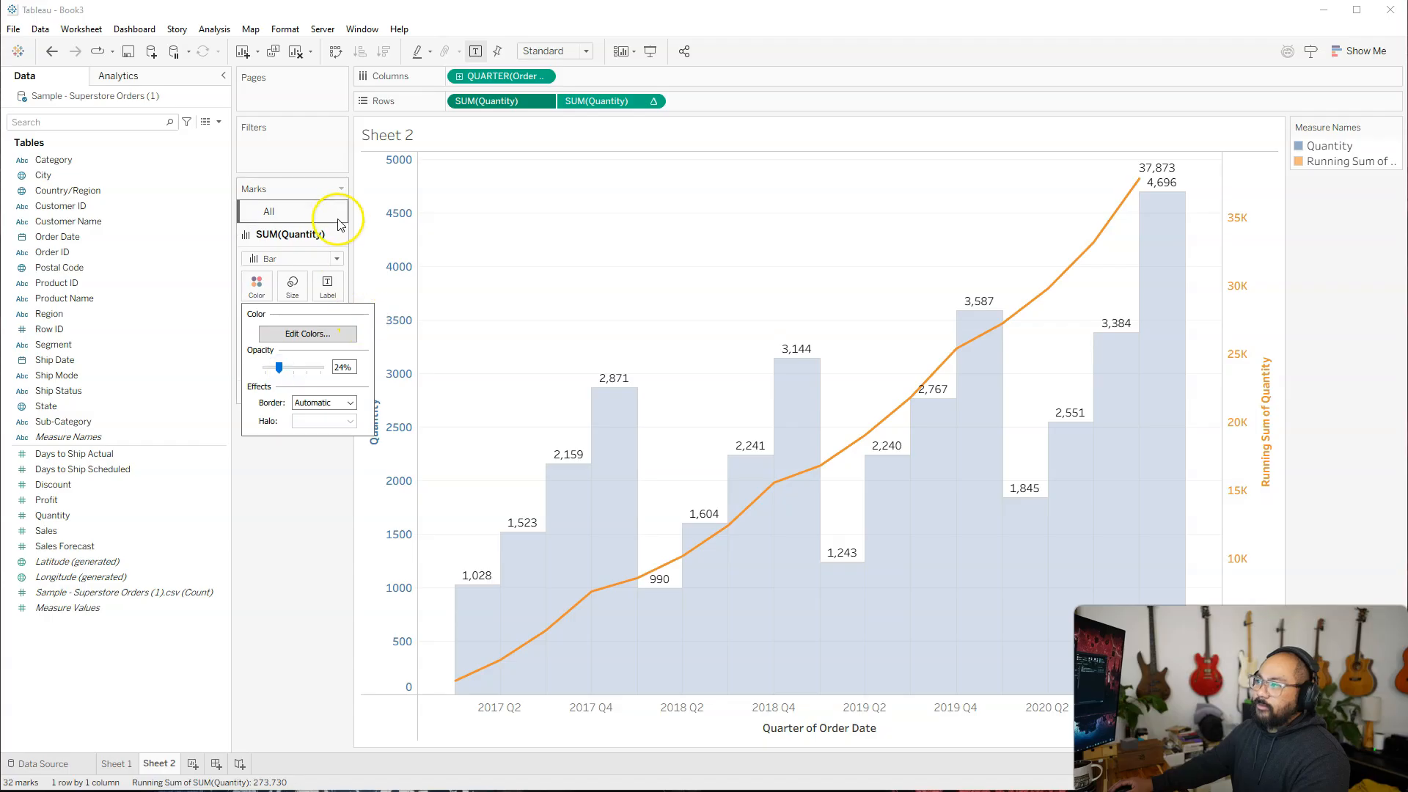
pyautogui.click(607, 236)
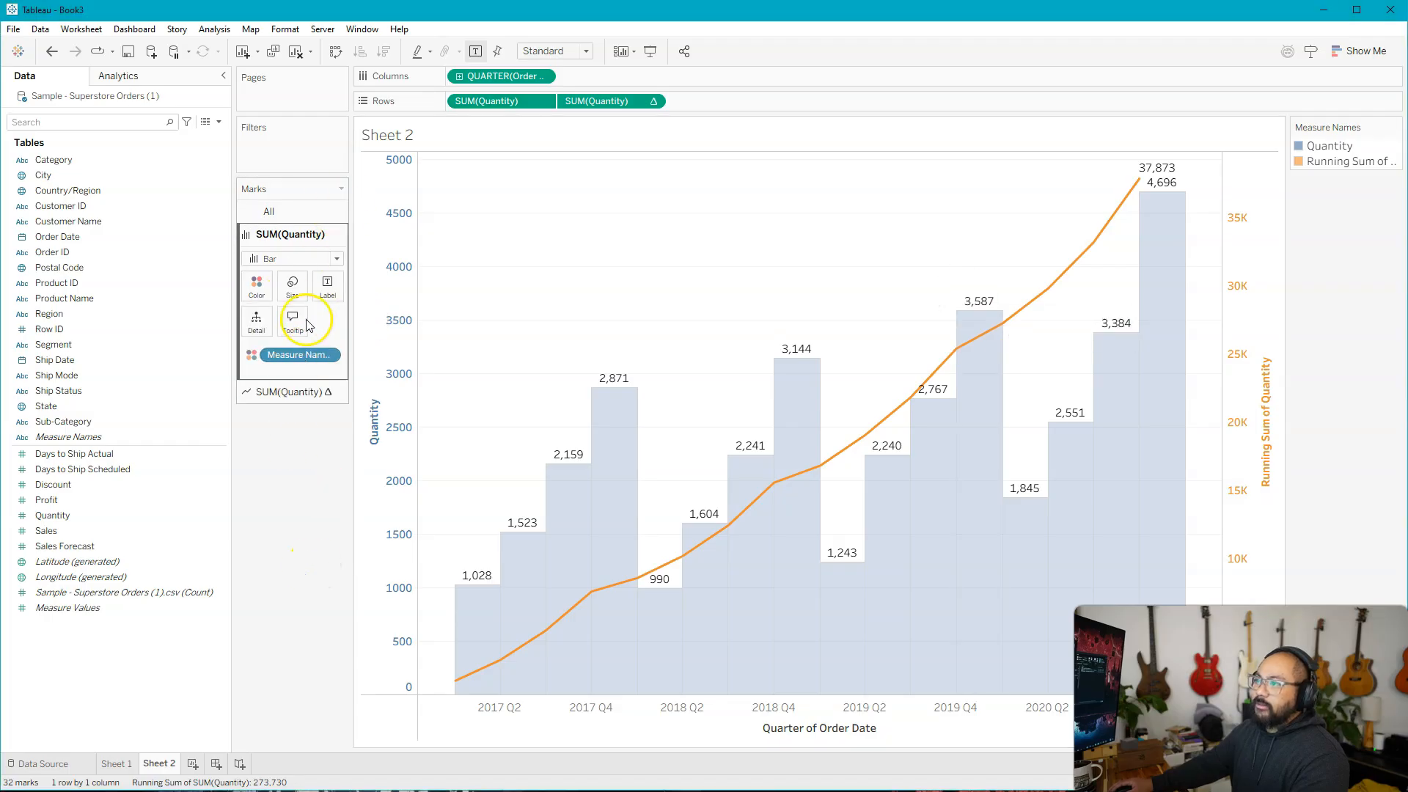
# Turn off the mark labels on the whole chart and label only the line with the running sum of Quantity.
pyautogui.click(476, 52)
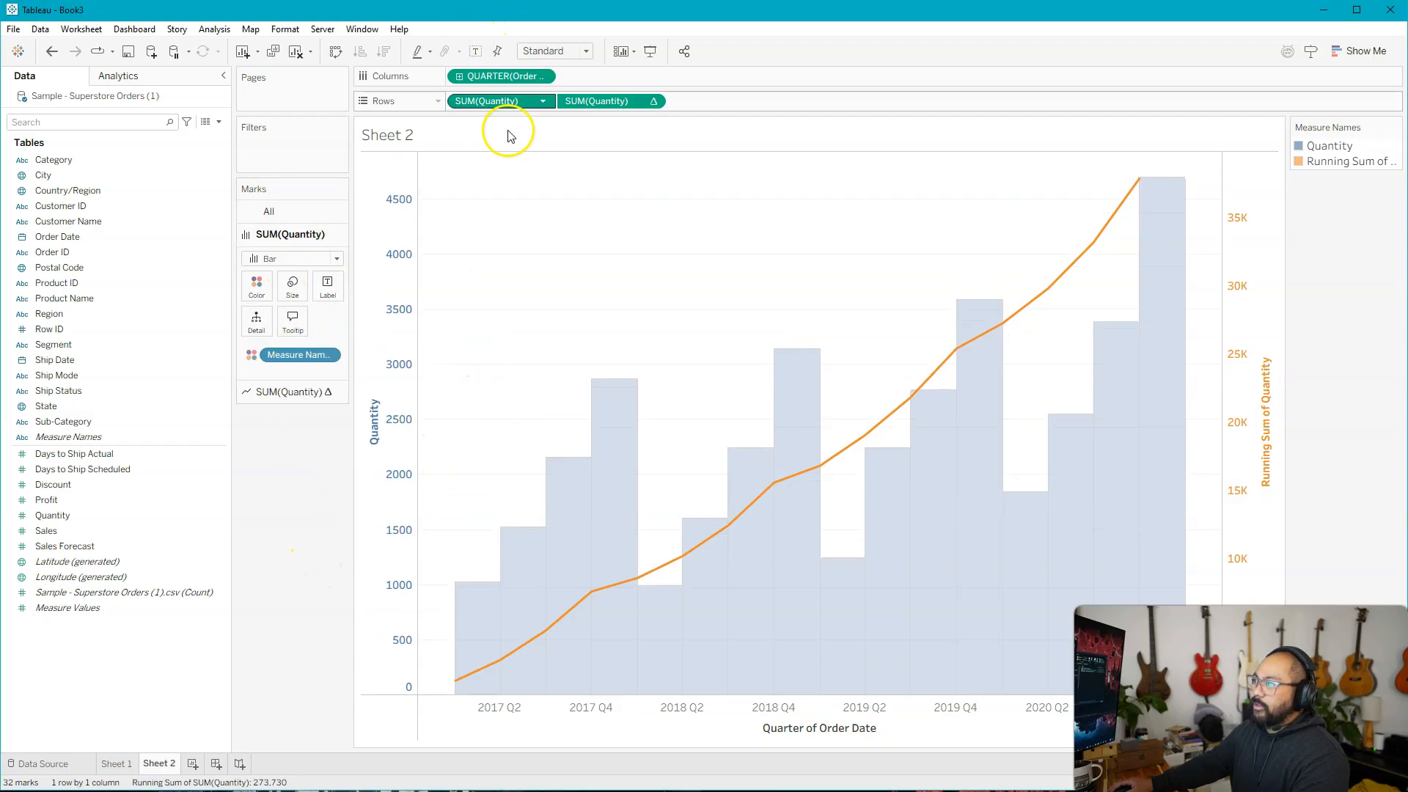
pyautogui.click(581, 103)
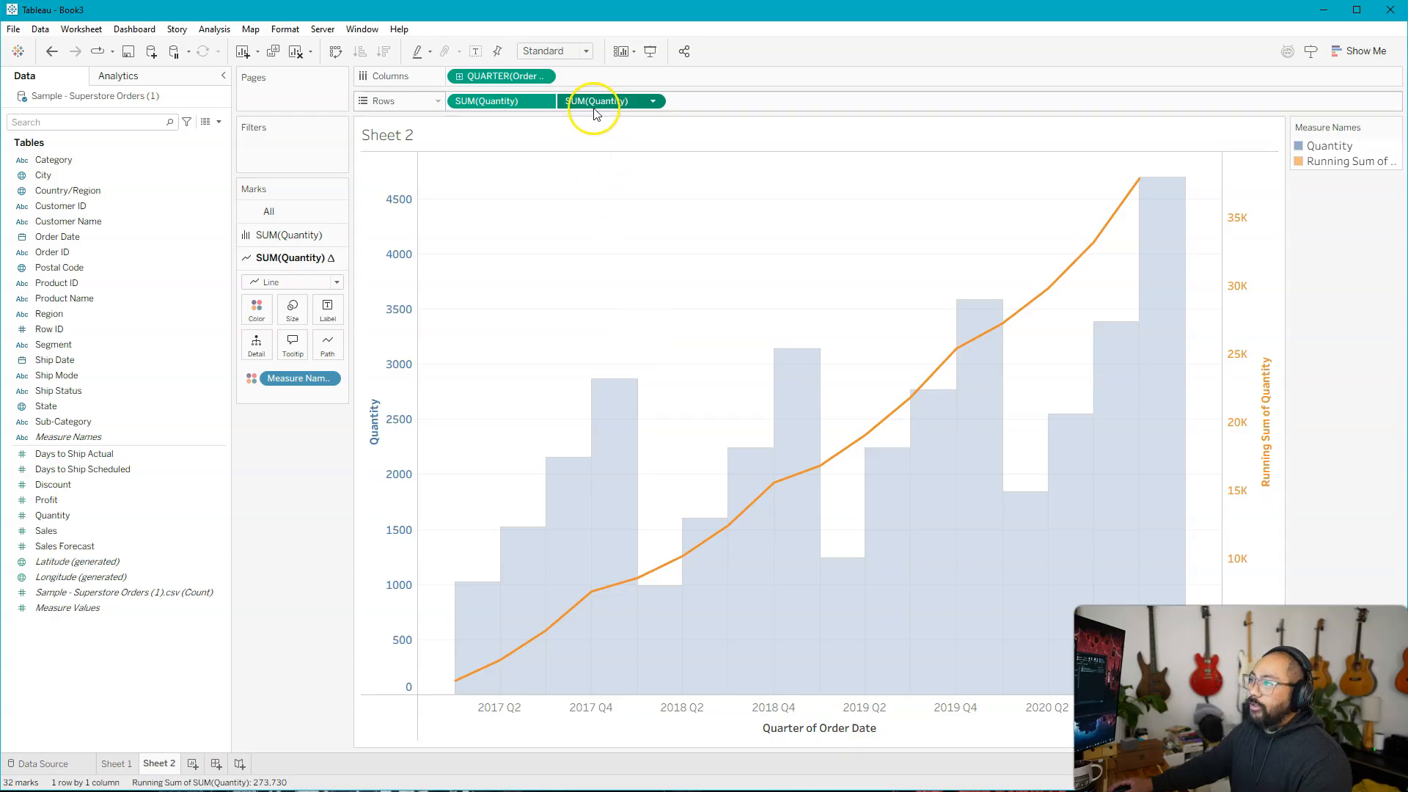
pyautogui.moveTo(617, 104); pyautogui.dragTo(327, 311)
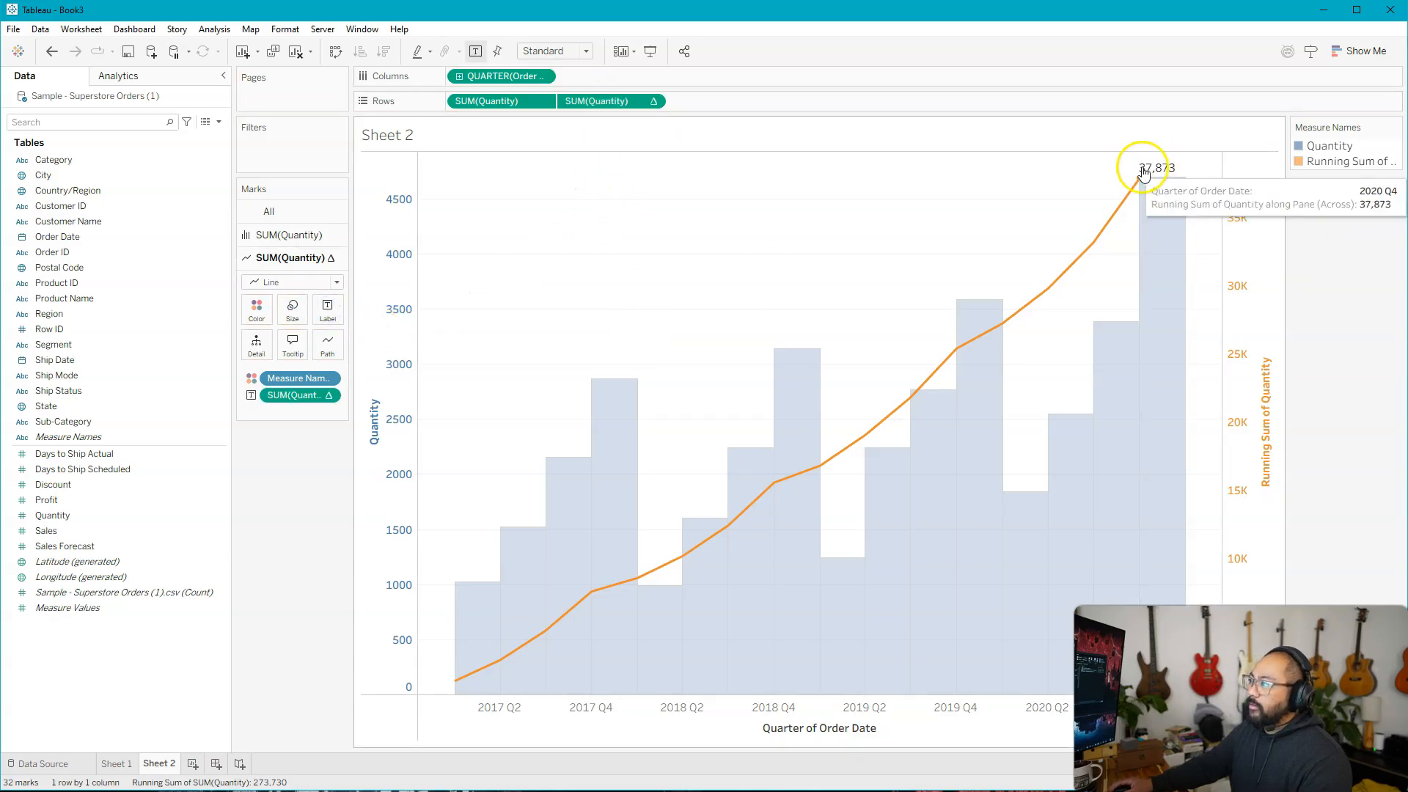